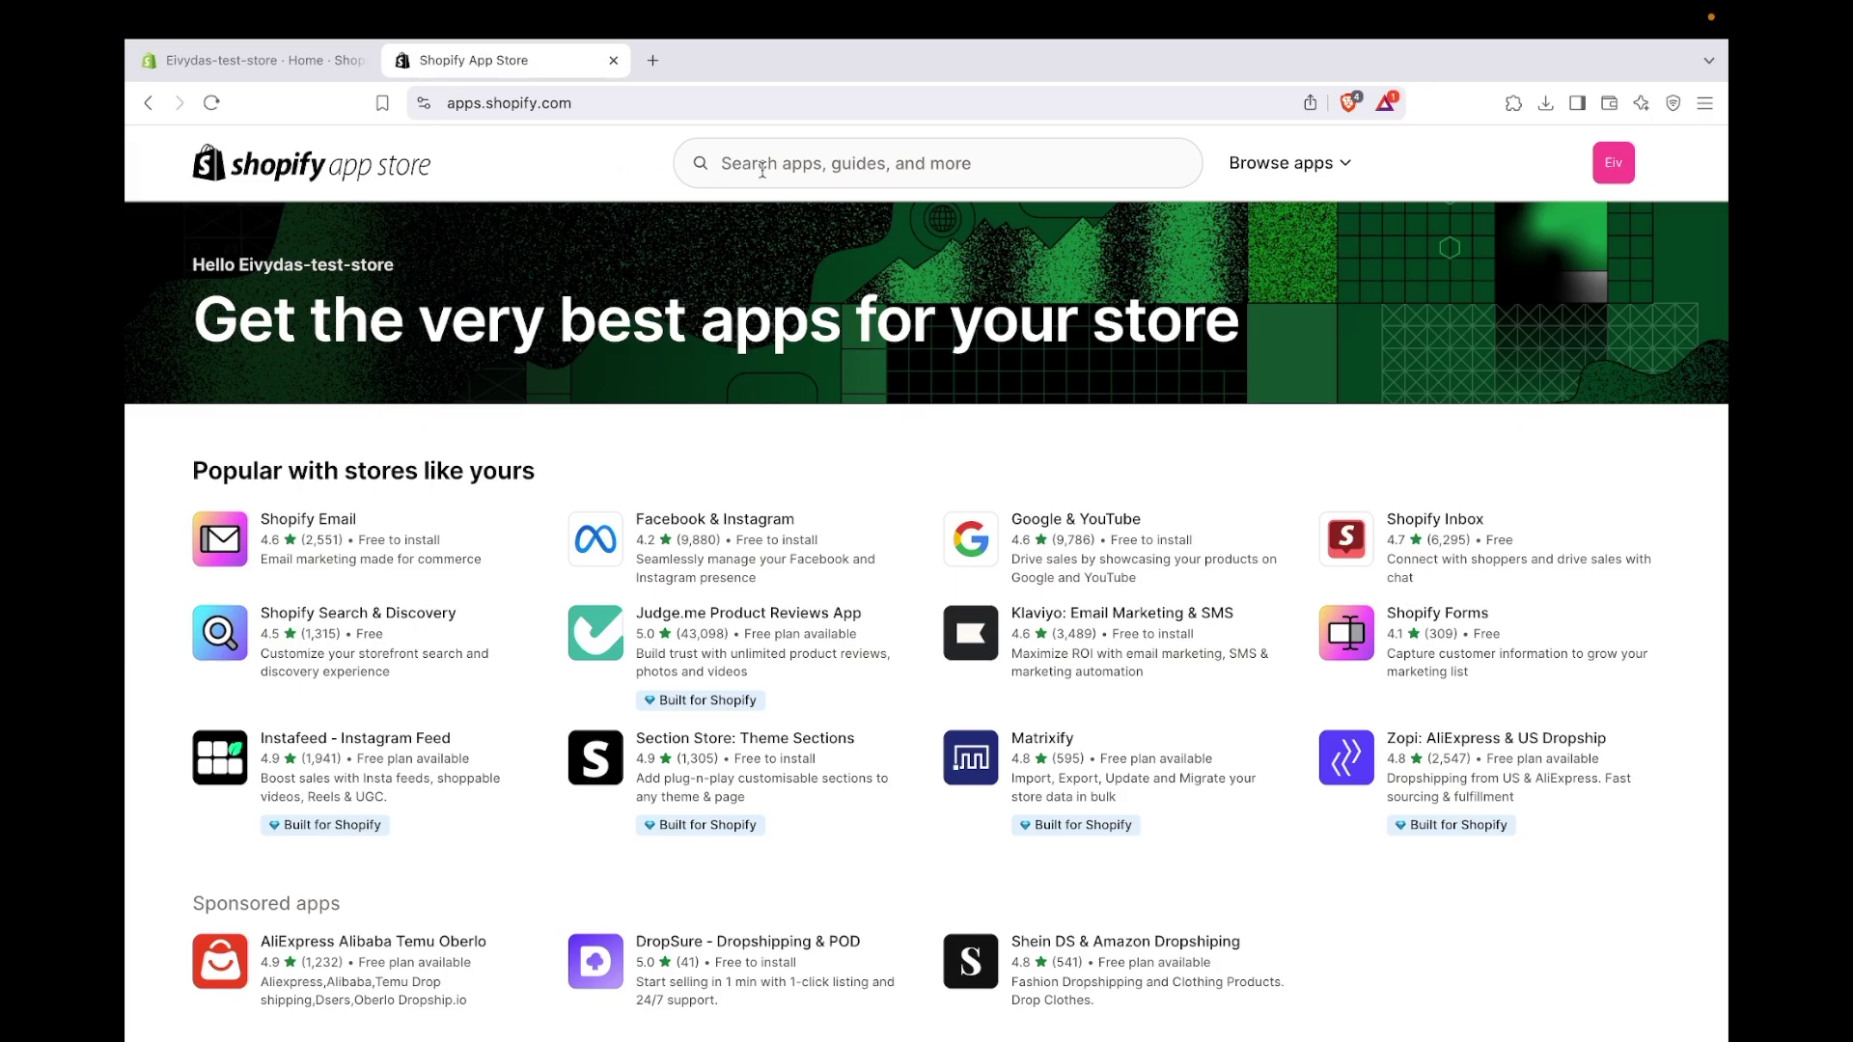
- Search the App Store for Essential Preorder and install the Essential Preorder & Presale app
{"action": "left_click", "coordinate": [762, 169]}
{"action": "type", "text": "Essential Preorder"}
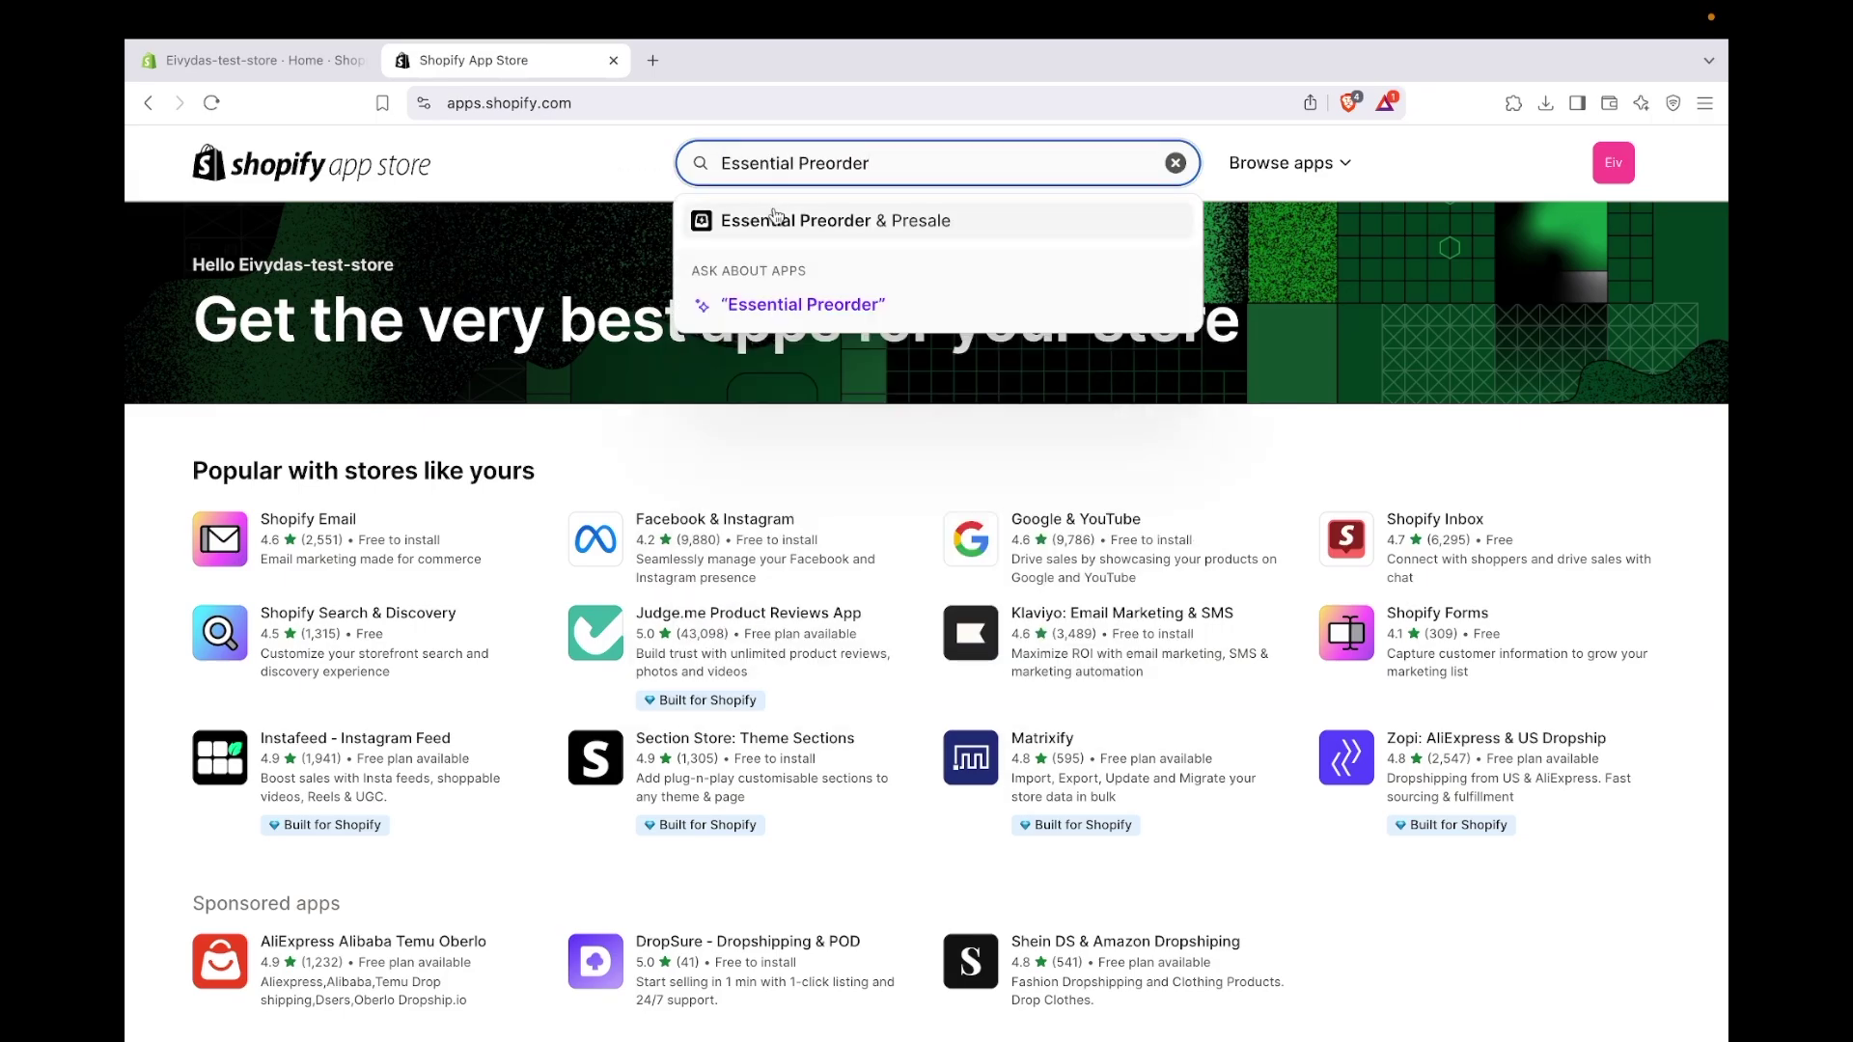
{"action": "left_click", "coordinate": [772, 218]}
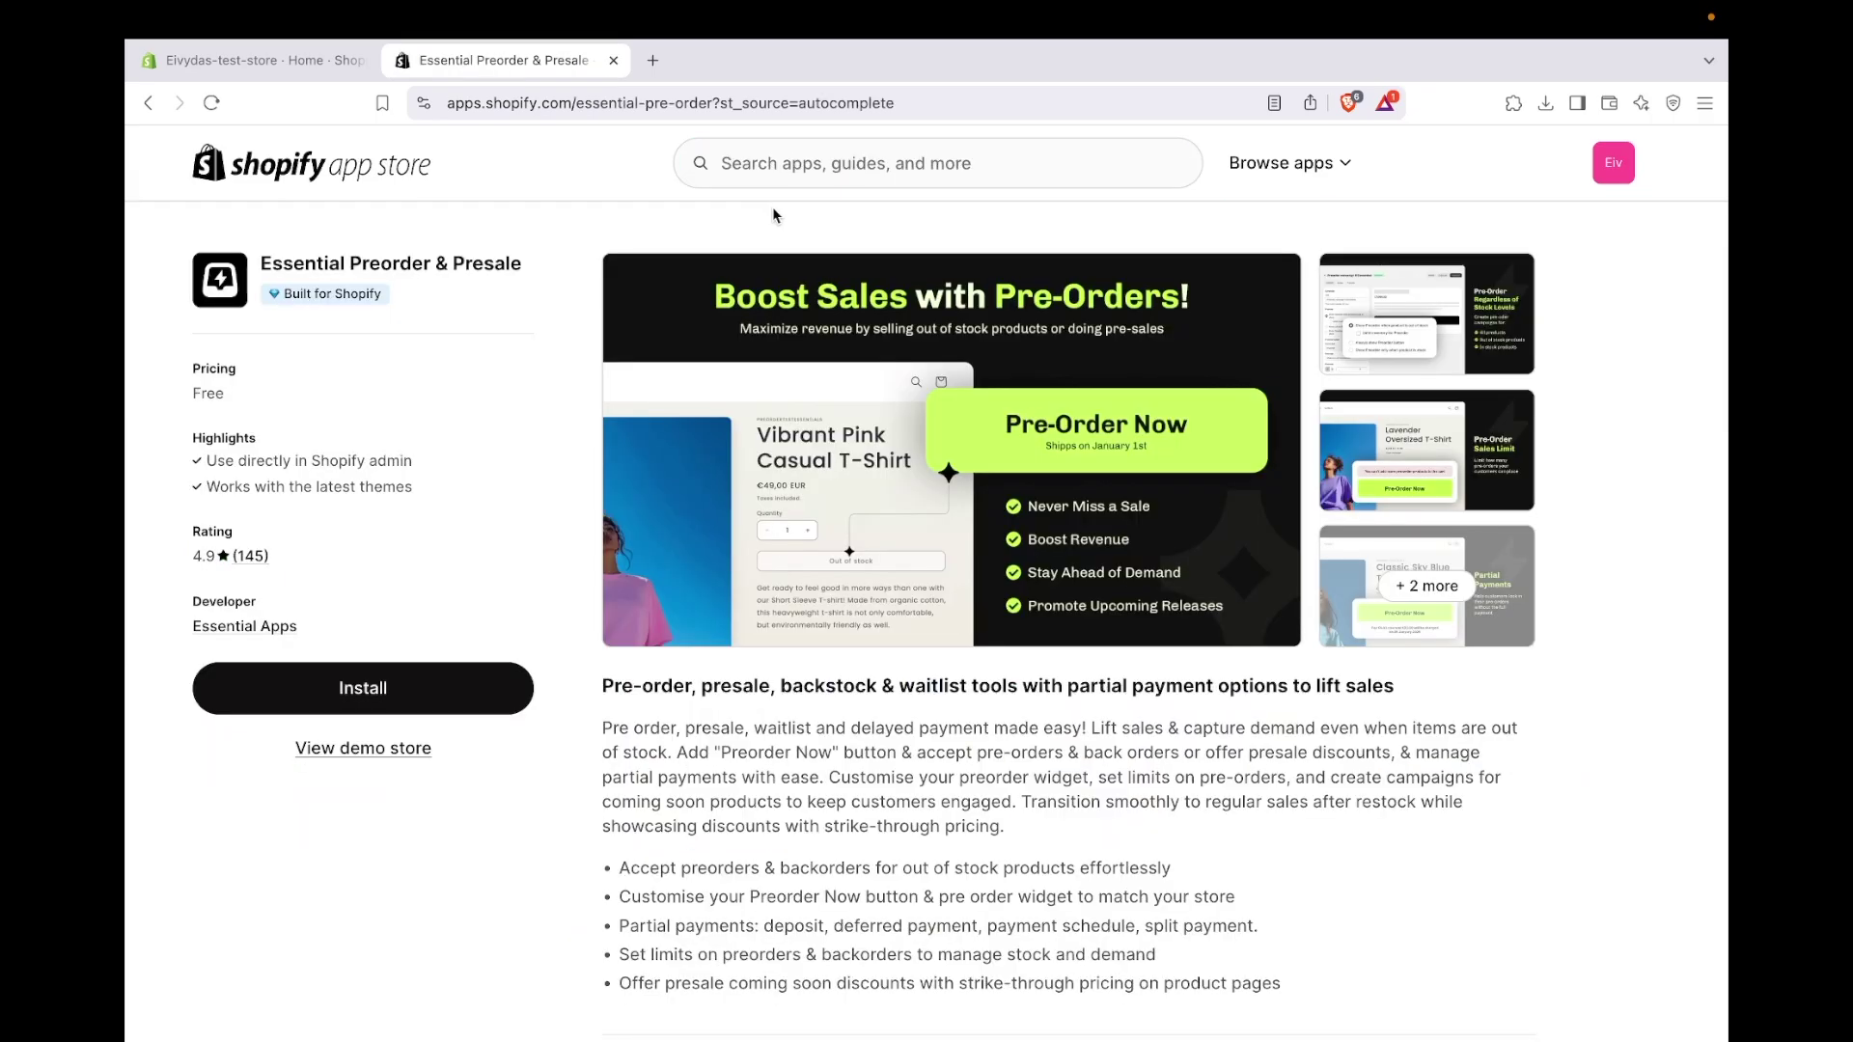
{"action": "left_click", "coordinate": [363, 688]}
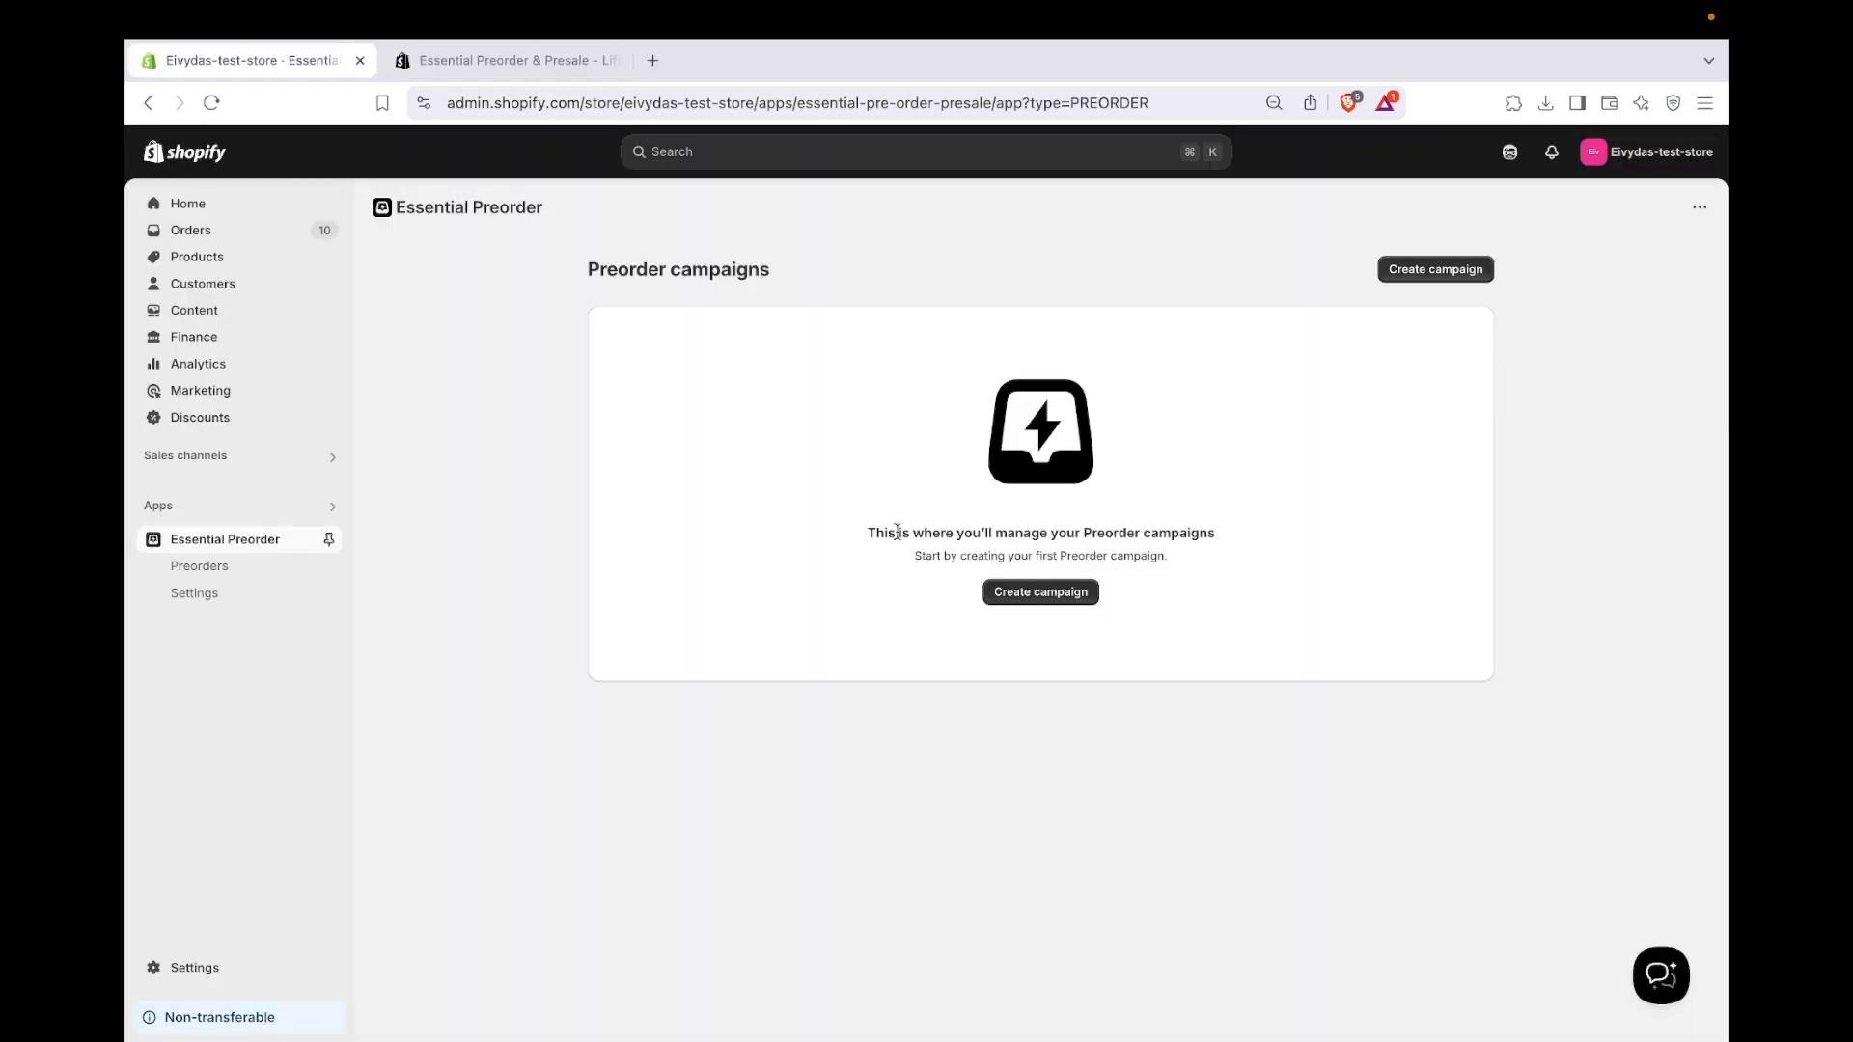
- Create a new preorder campaign titled 'Preorder Campaign 04.05'
{"action": "left_click", "coordinate": [1011, 604]}
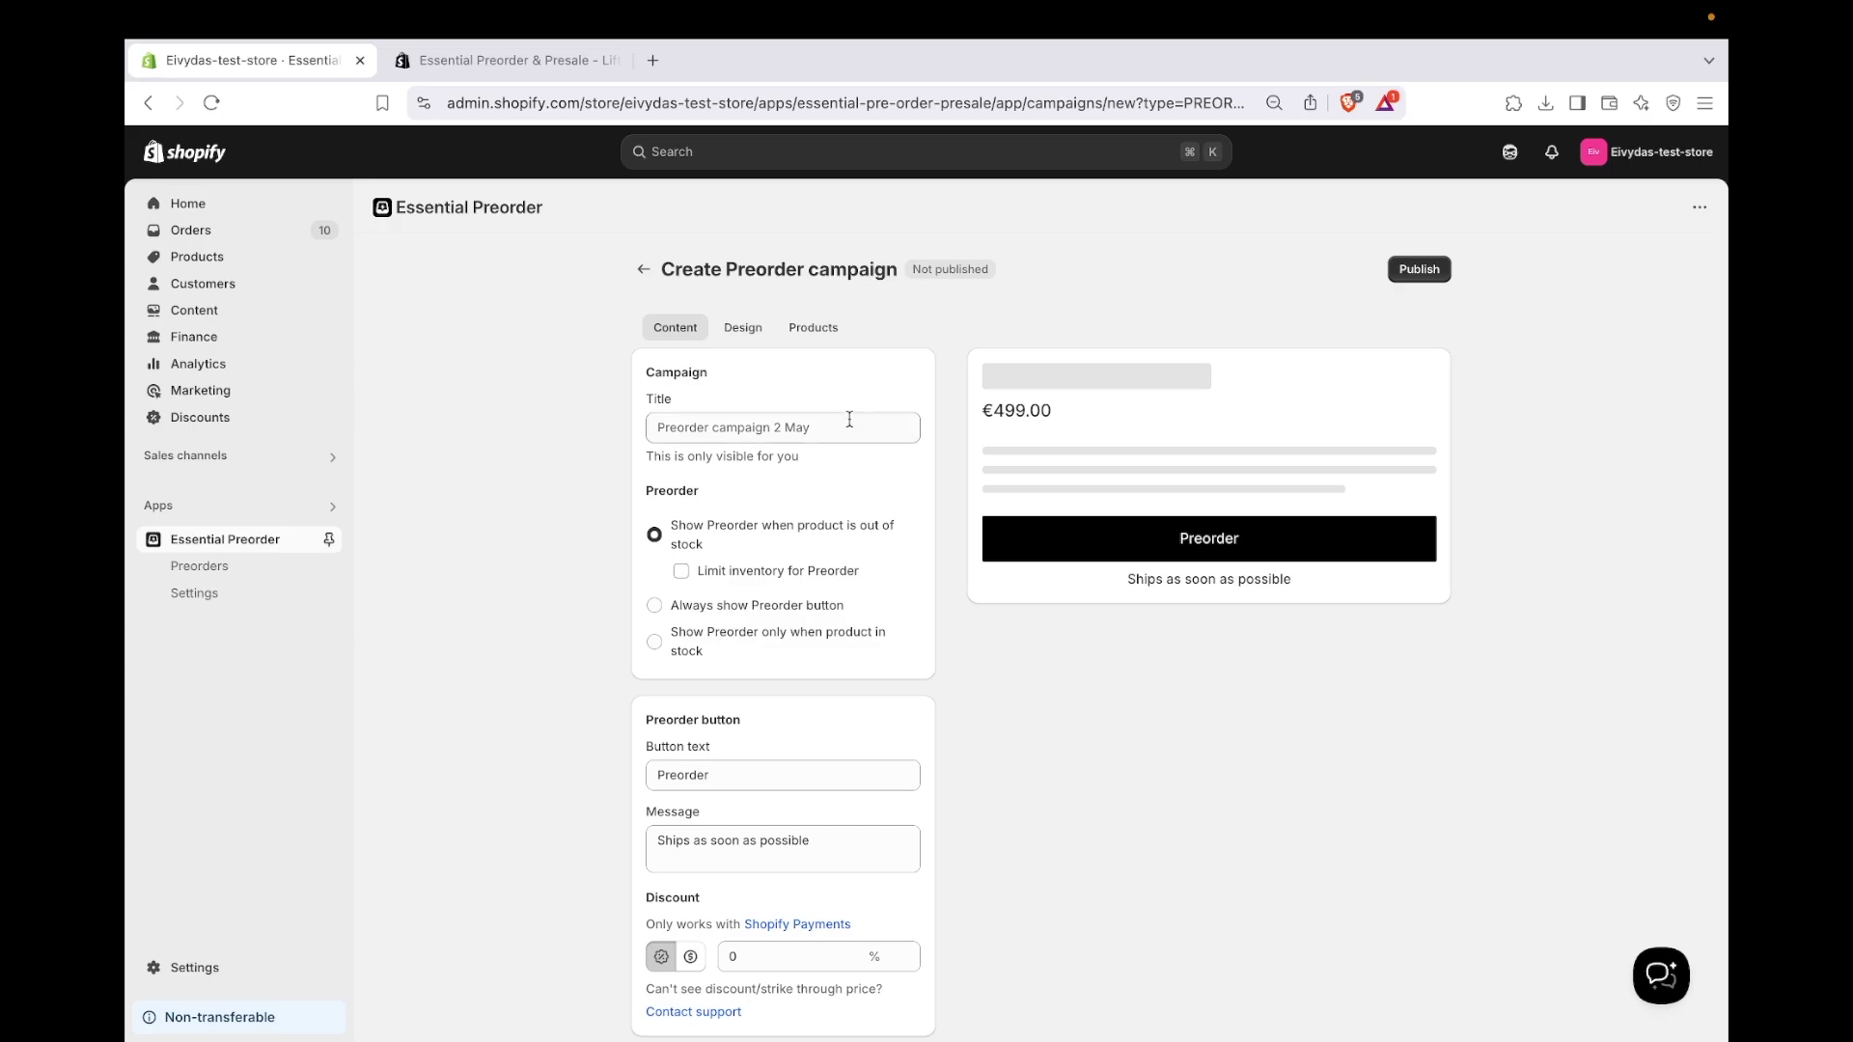
{"action": "left_click", "coordinate": [848, 426]}
{"action": "type", "text": "Preorder"}
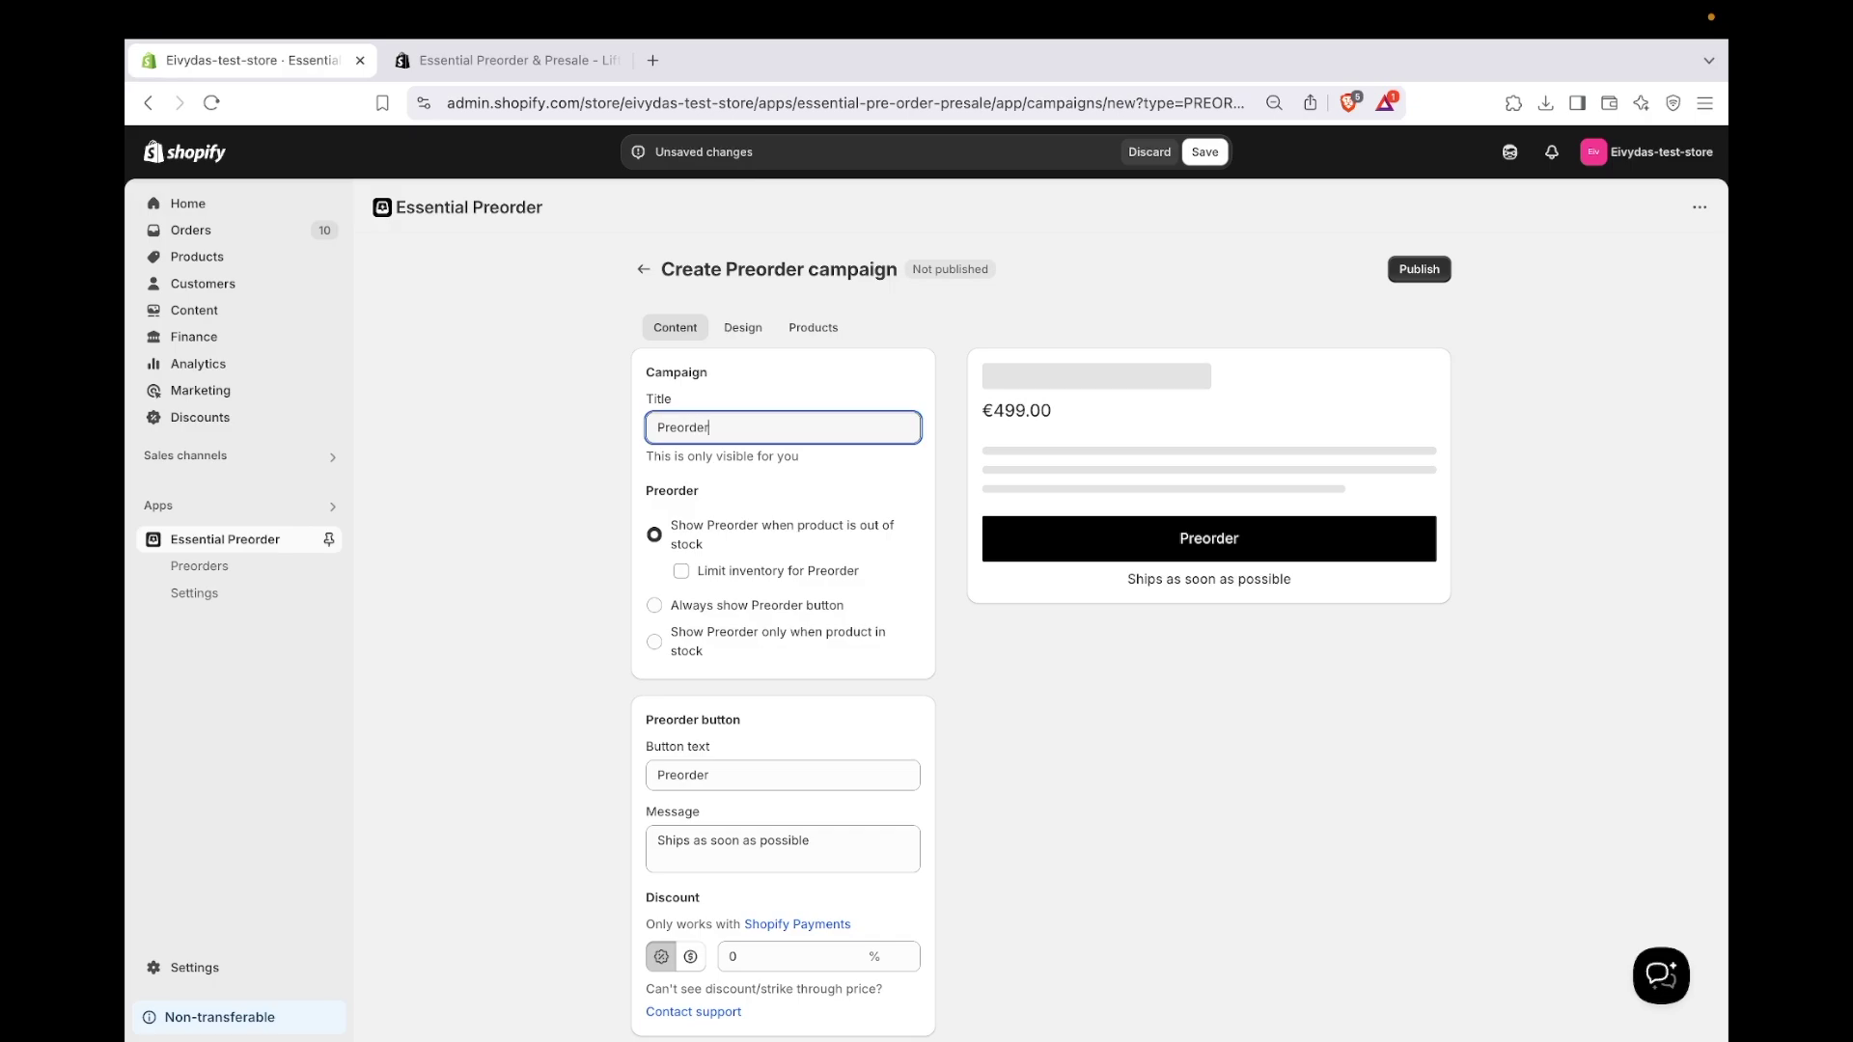
{"action": "type", "text": " Campaign 04.05"}
{"action": "left_click", "coordinate": [811, 363]}
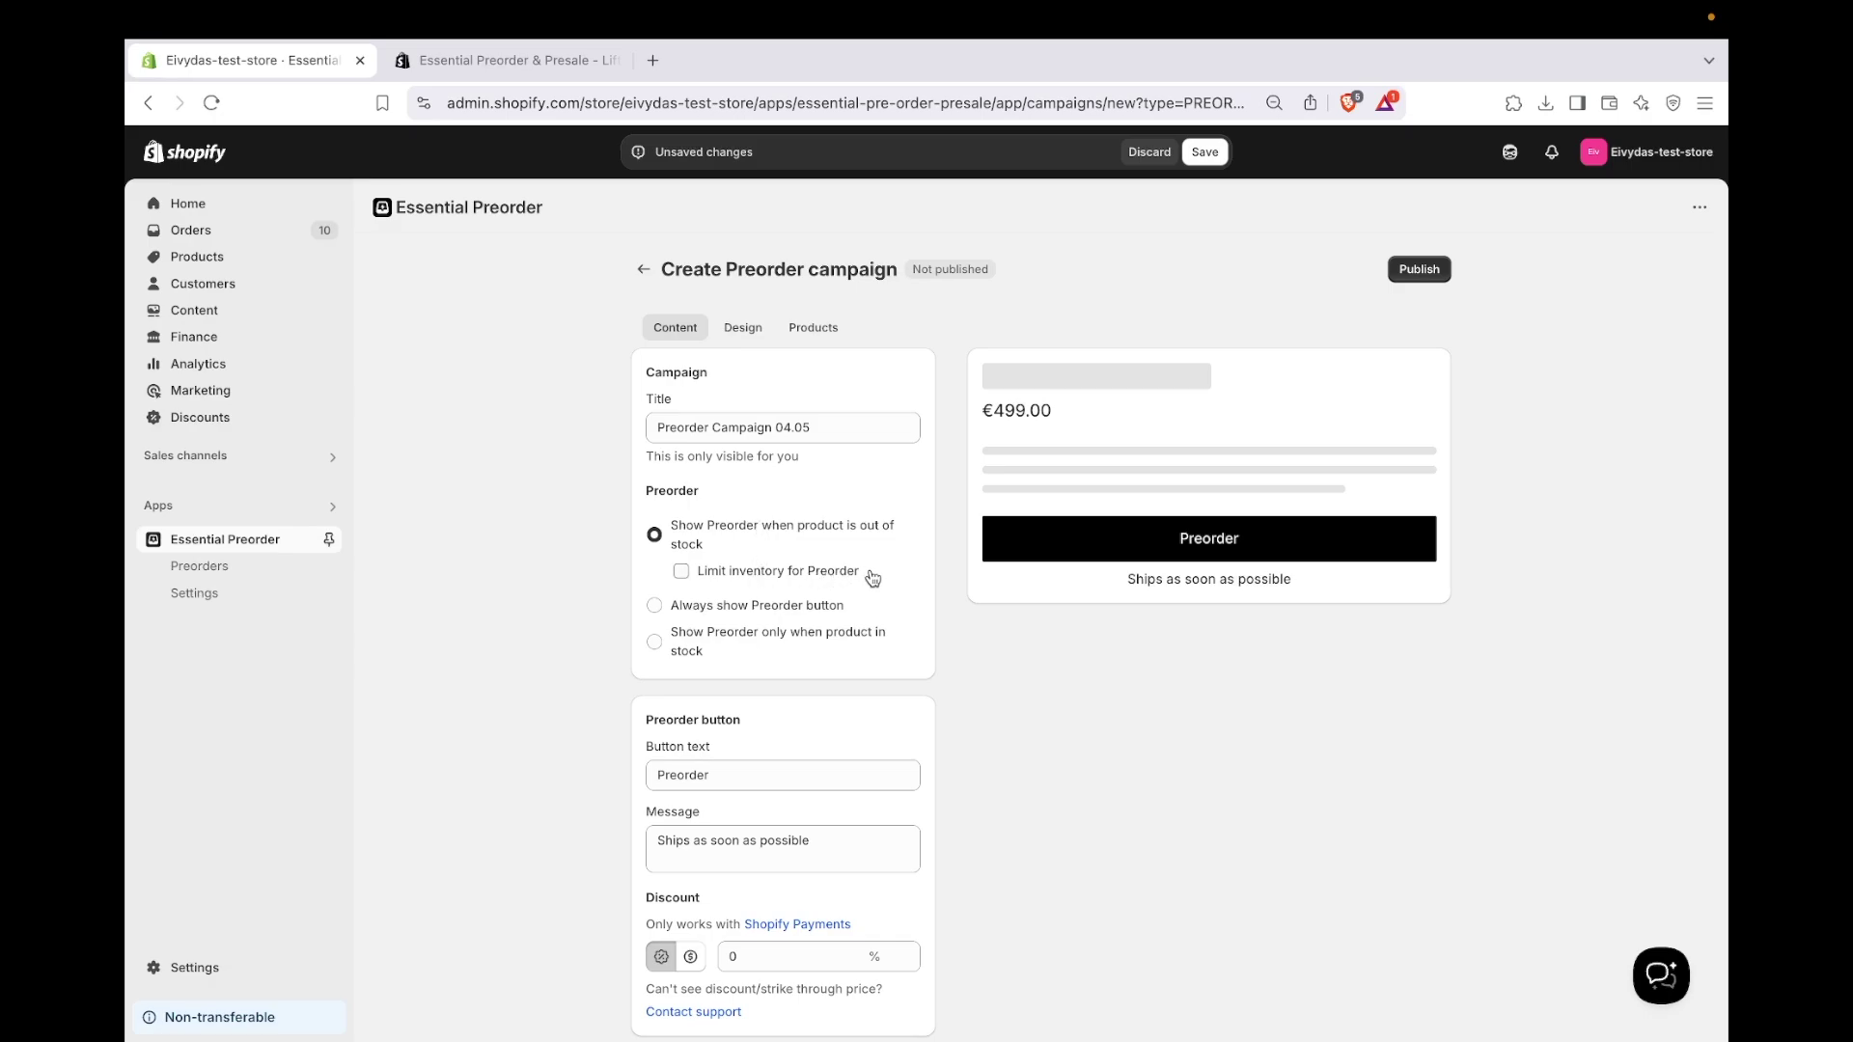
- Set the campaign to show the preorder only when the product is in stock
{"action": "left_click", "coordinate": [847, 577]}
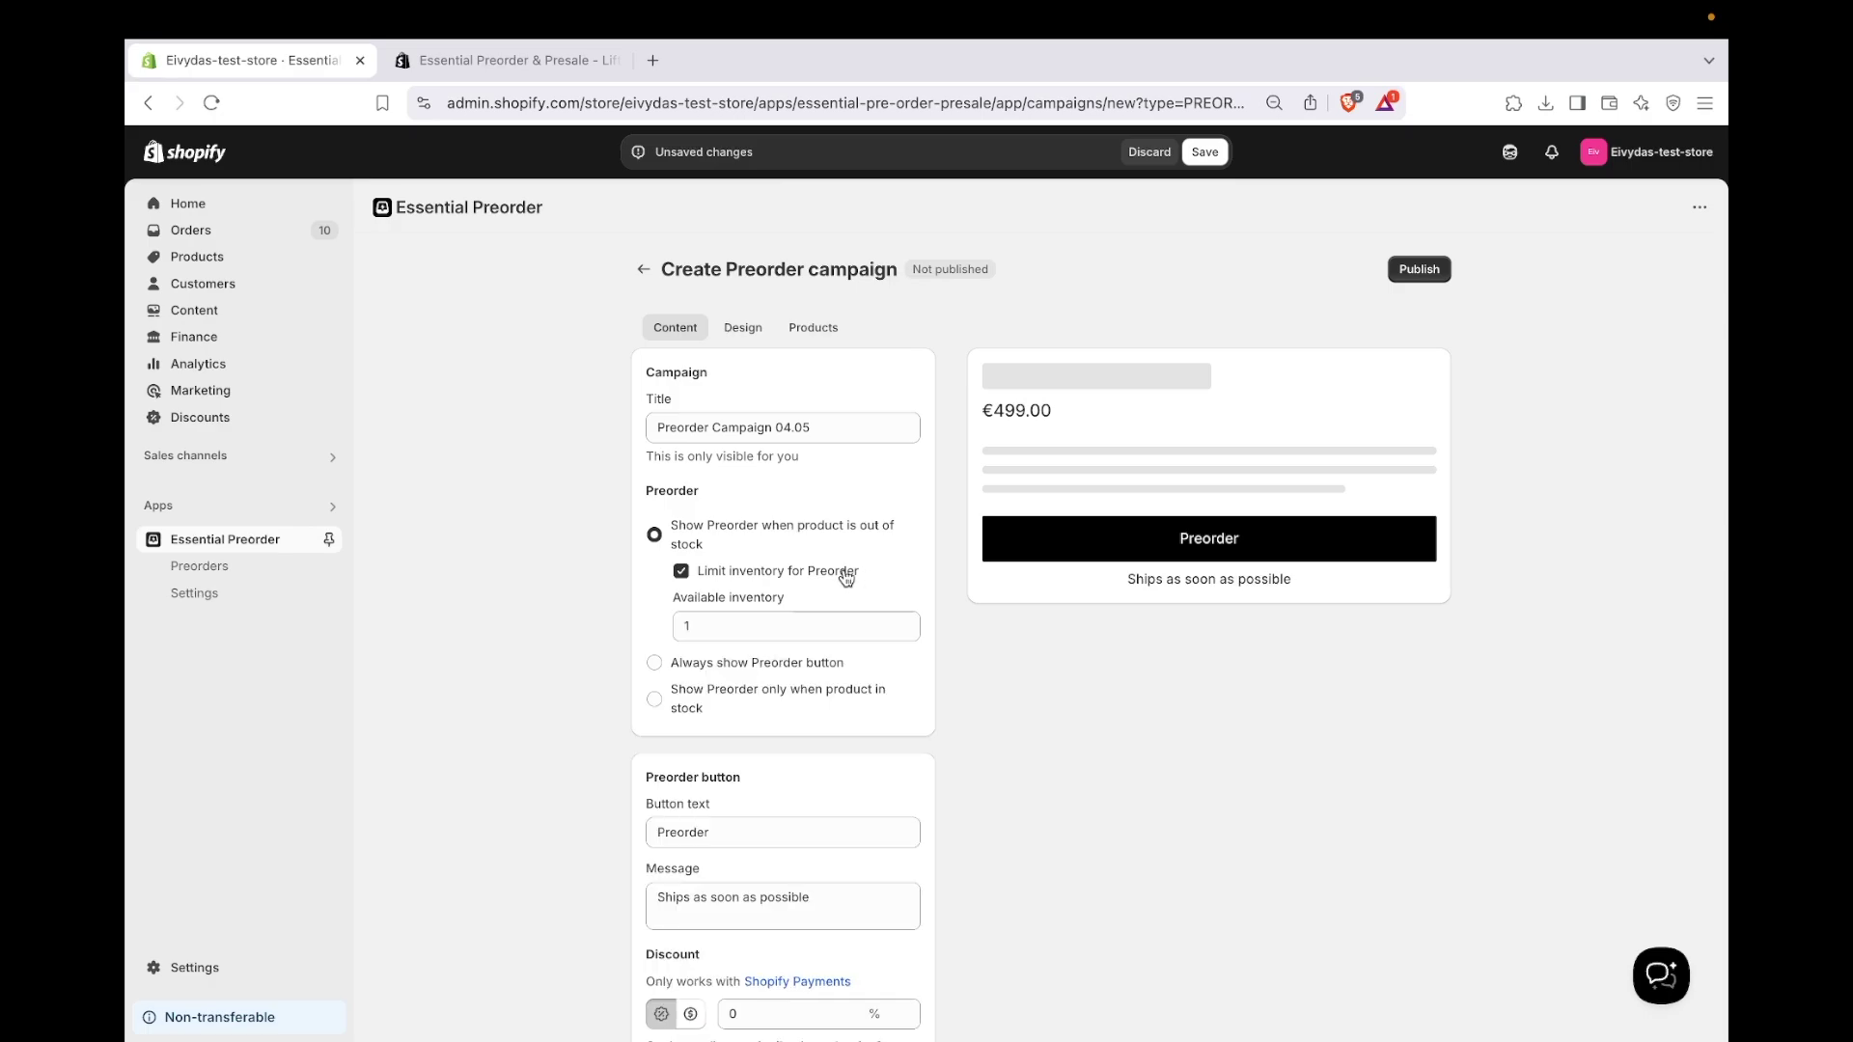
{"action": "left_click", "coordinate": [905, 622]}
{"action": "left_click", "coordinate": [905, 622]}
{"action": "left_click", "coordinate": [905, 622]}
{"action": "left_click", "coordinate": [905, 622]}
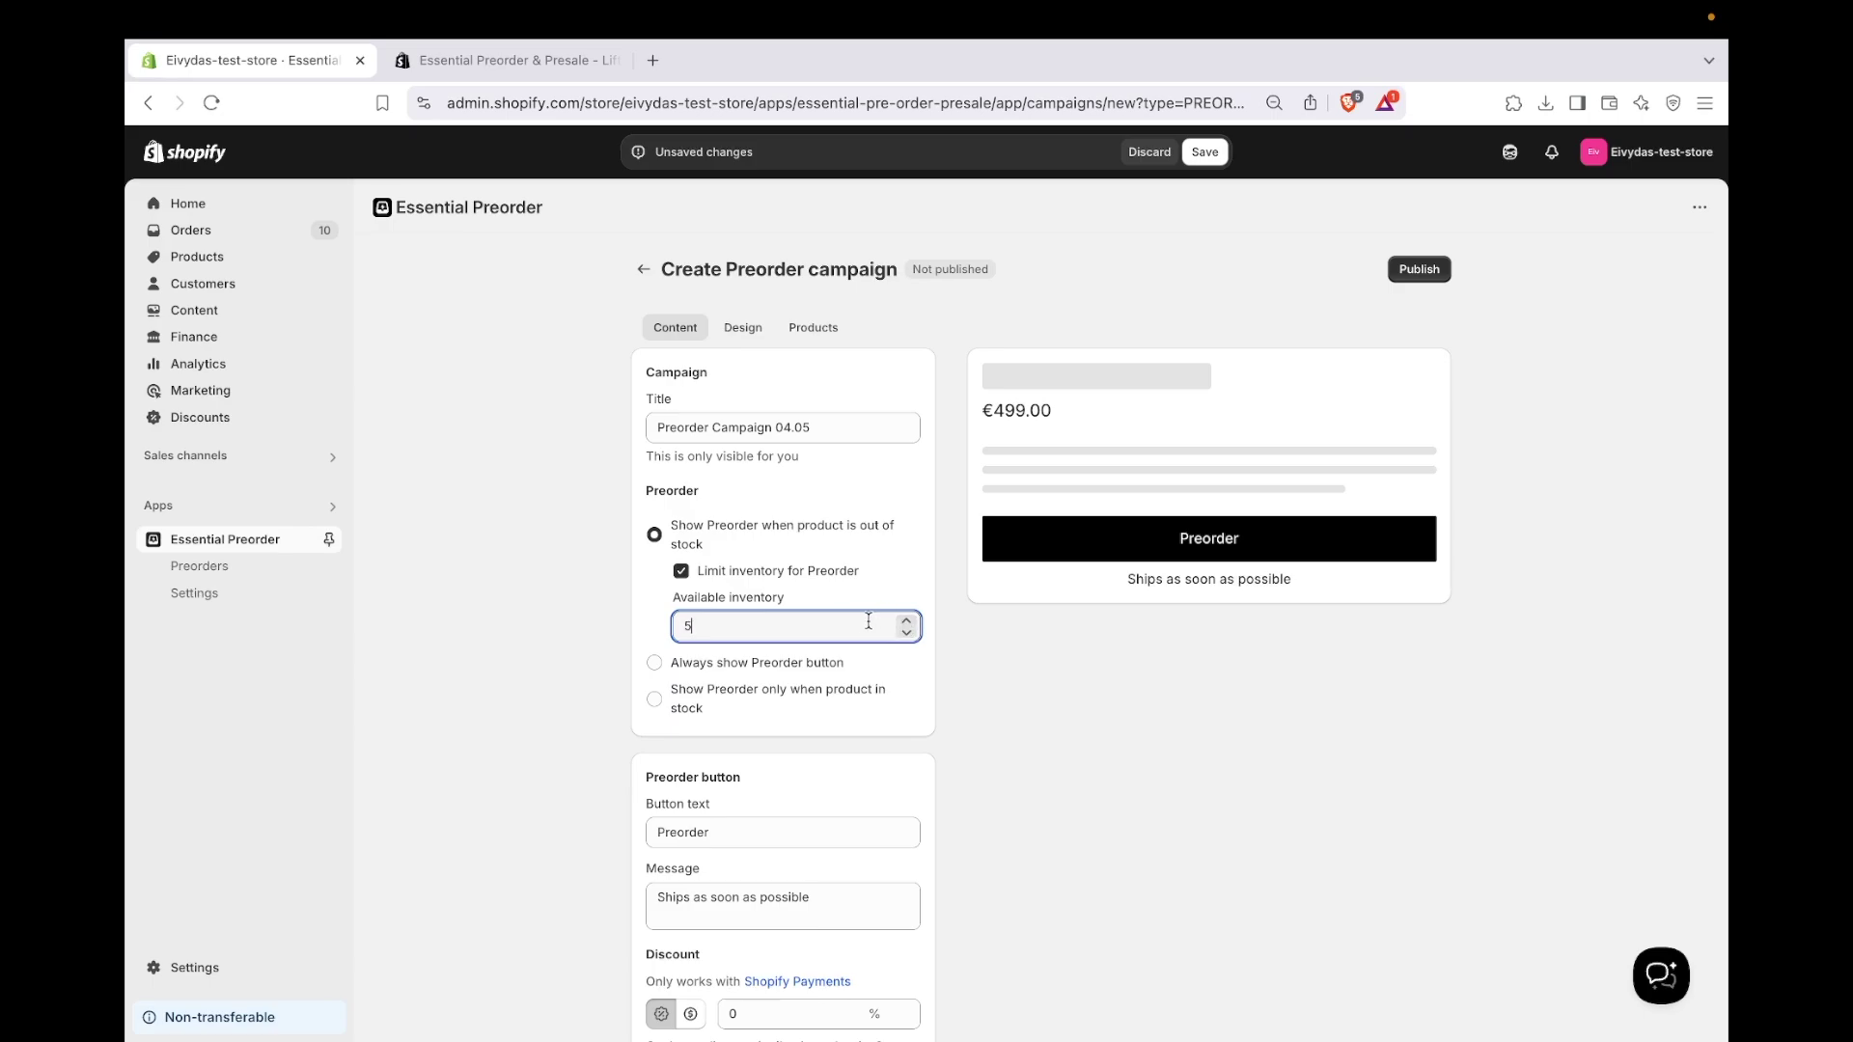
{"action": "left_click", "coordinate": [804, 665]}
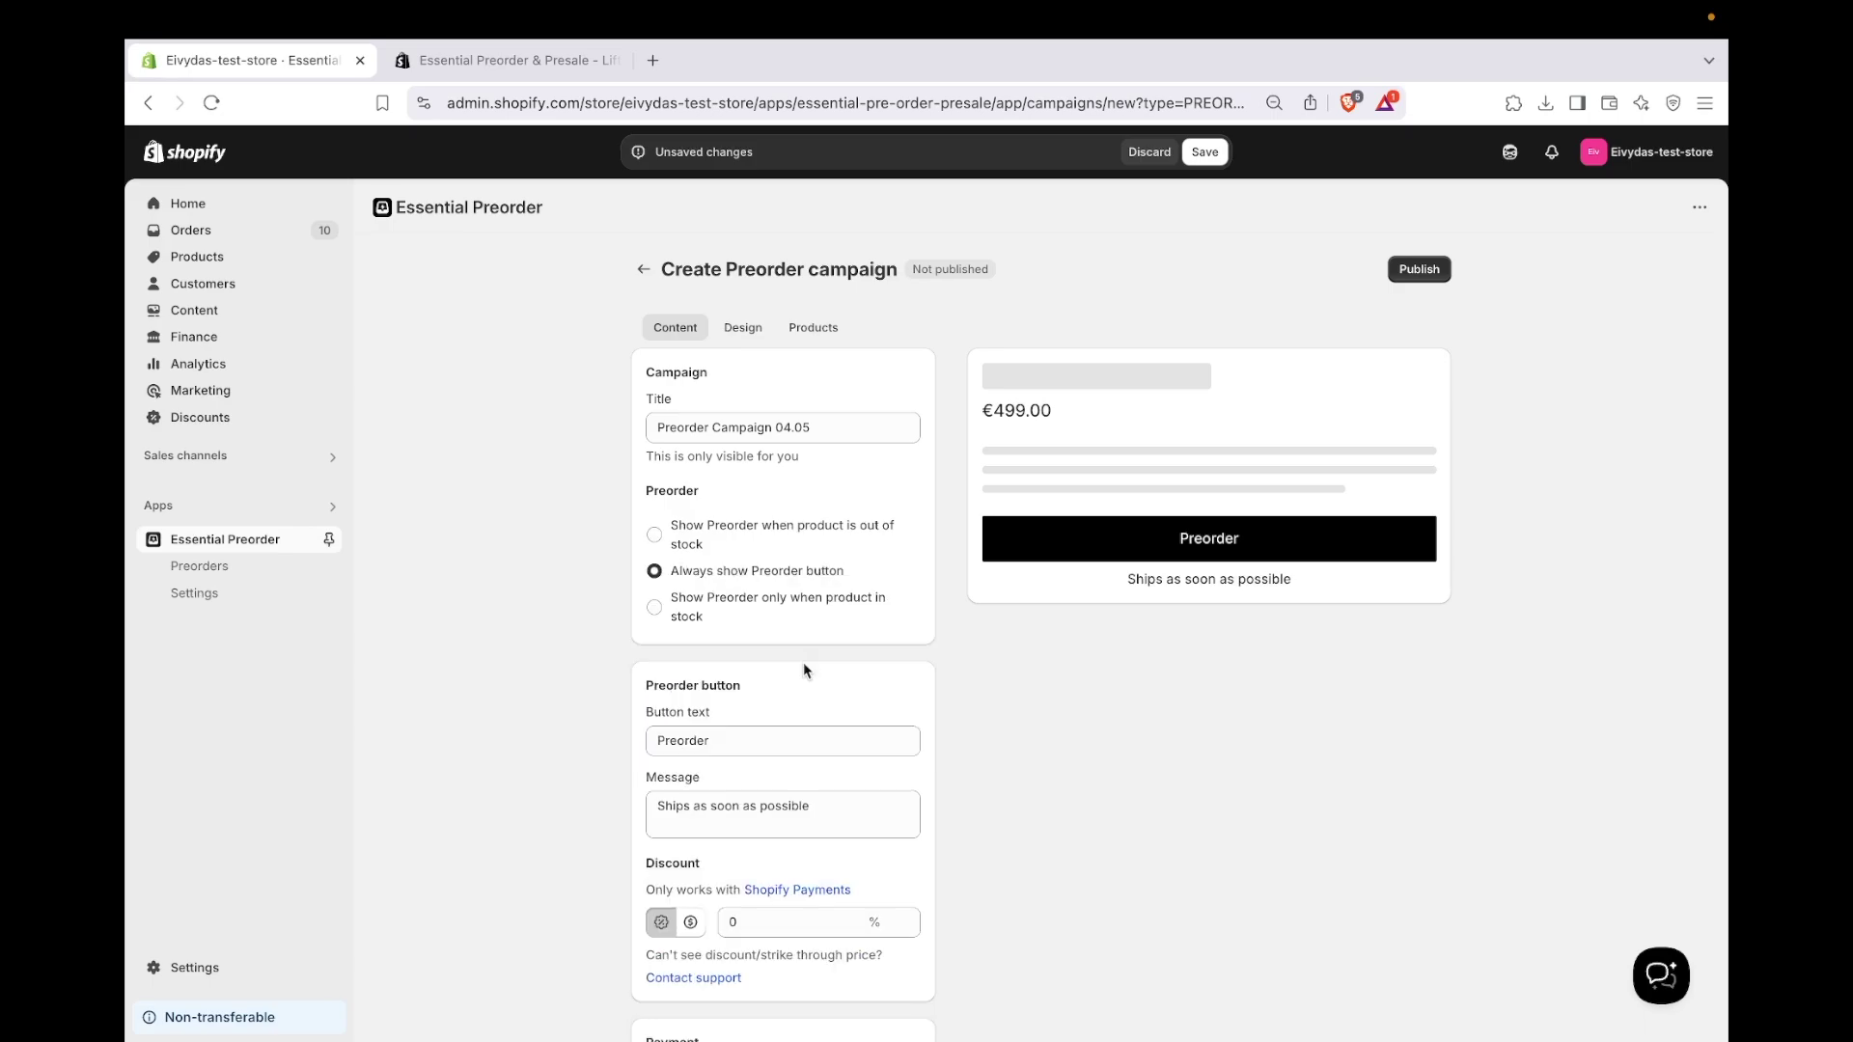
{"action": "left_click", "coordinate": [789, 610]}
- Change the preorder button text to 'Add to cart'
{"action": "scroll", "coordinate": [789, 613], "scroll_direction": "down", "scroll_amount": 3}
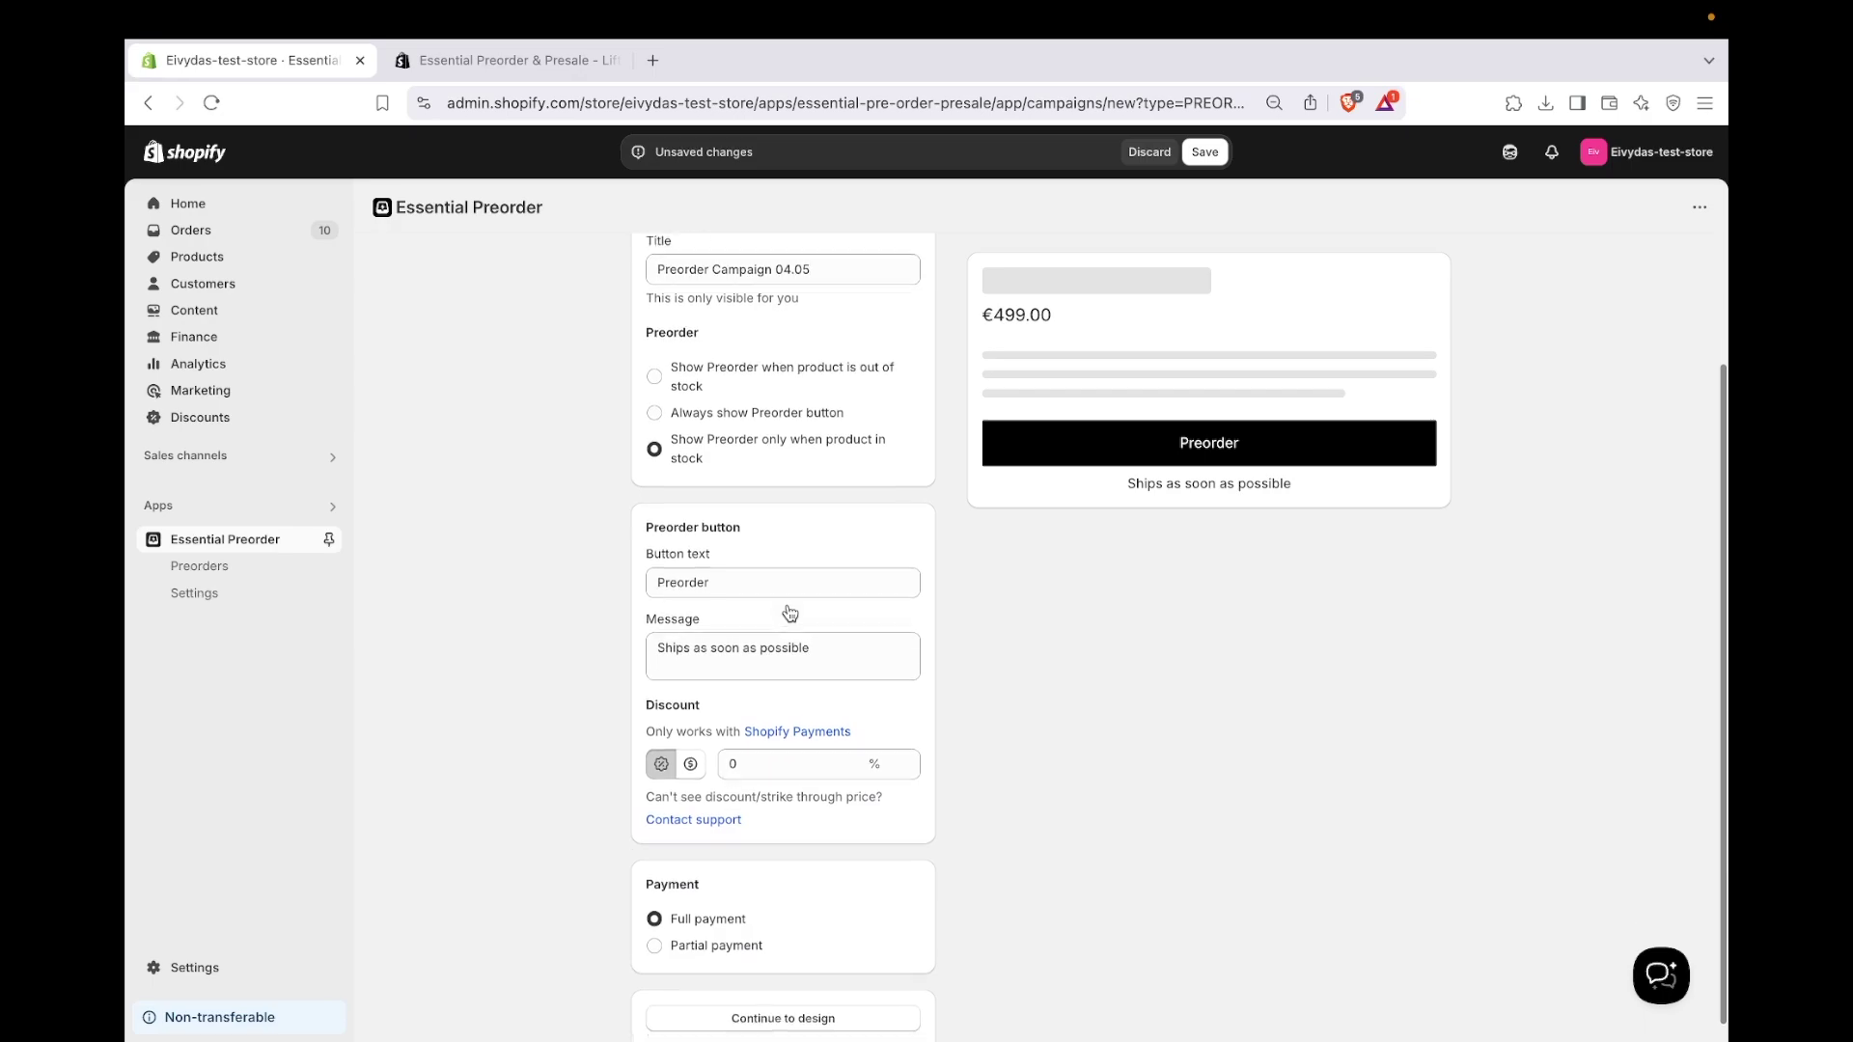
{"action": "left_click", "coordinate": [784, 567]}
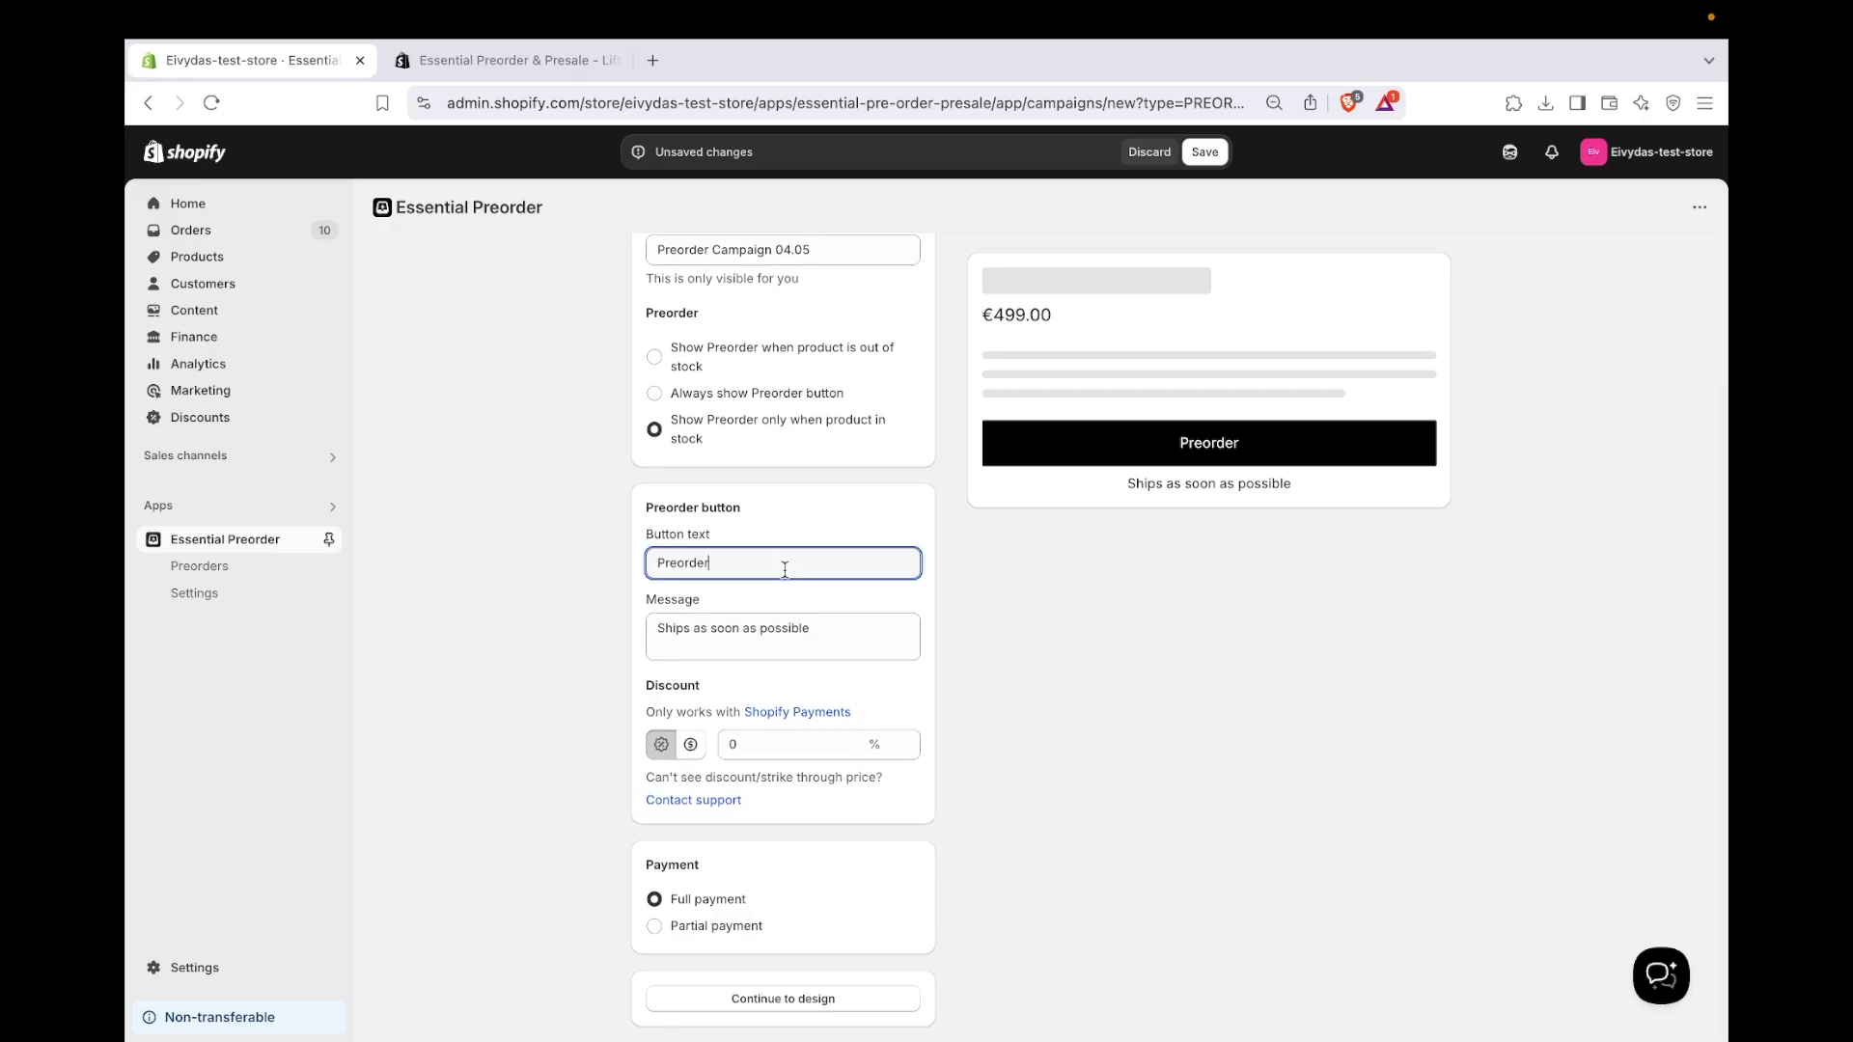
{"action": "left_click", "coordinate": [790, 619]}
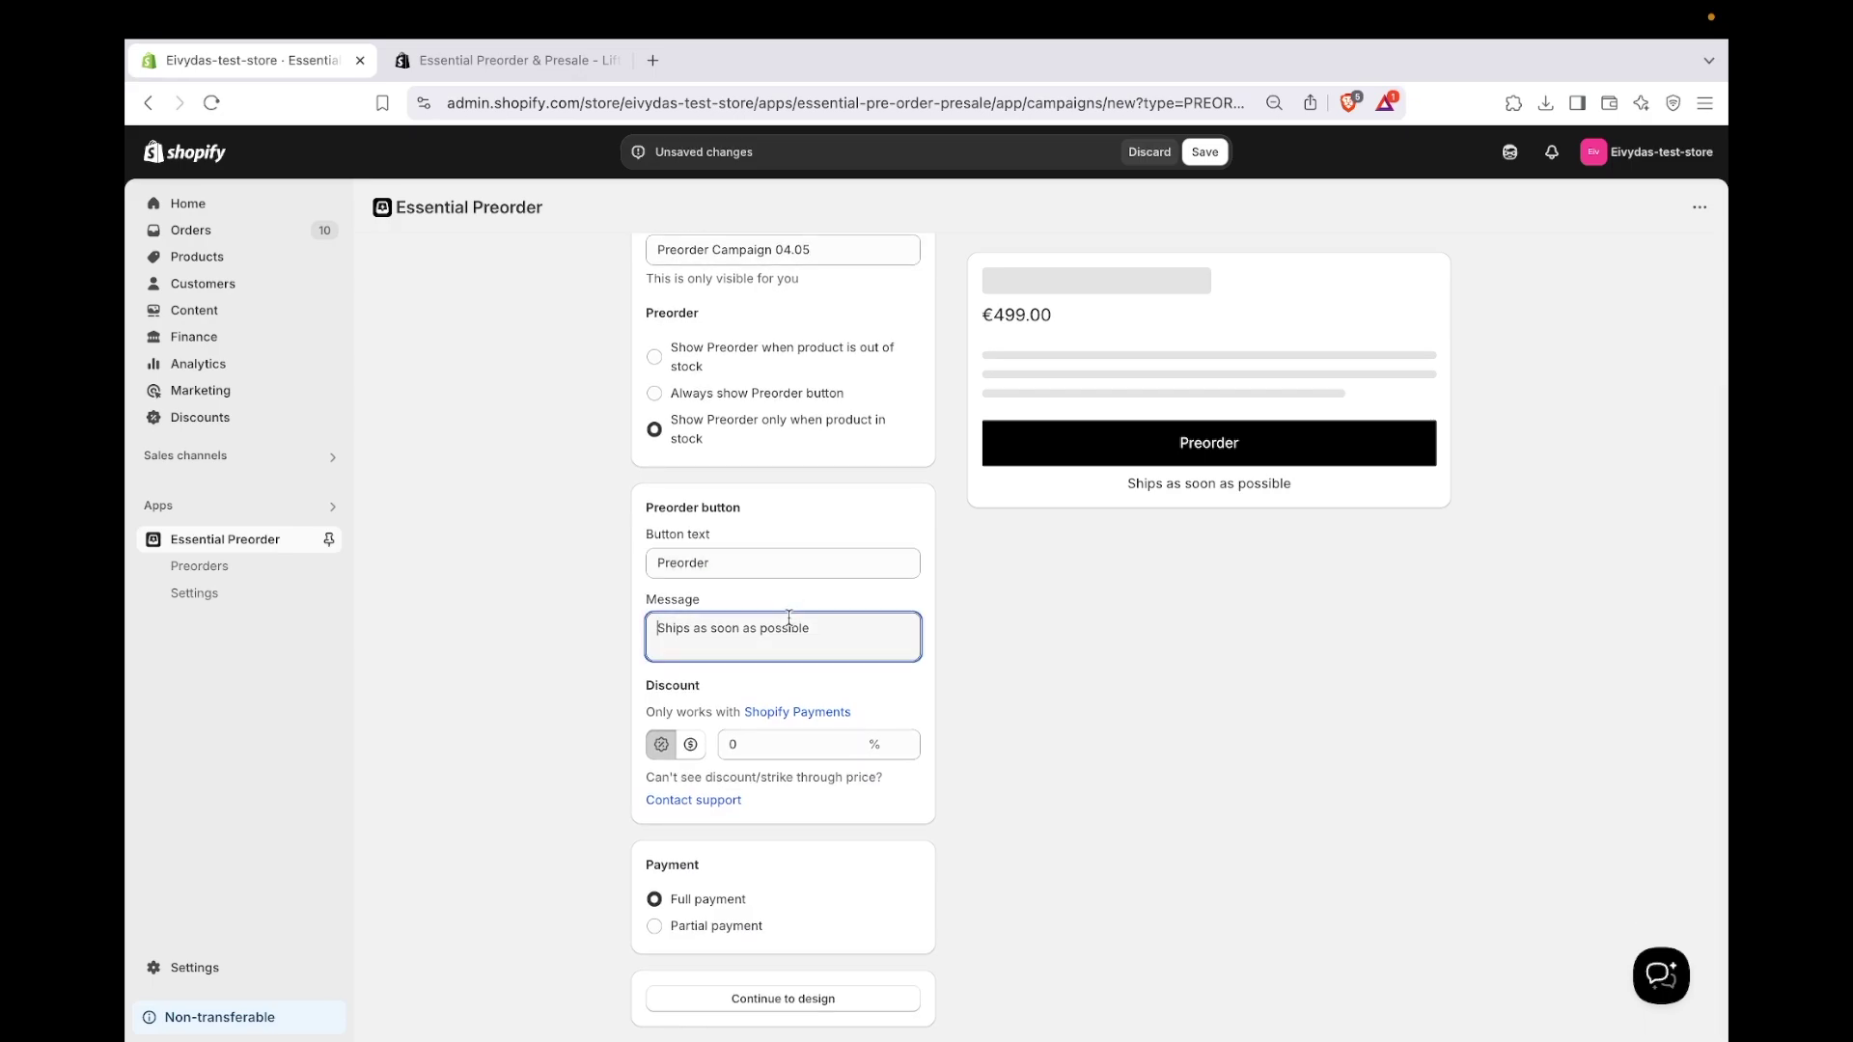
{"action": "left_click", "coordinate": [808, 559]}
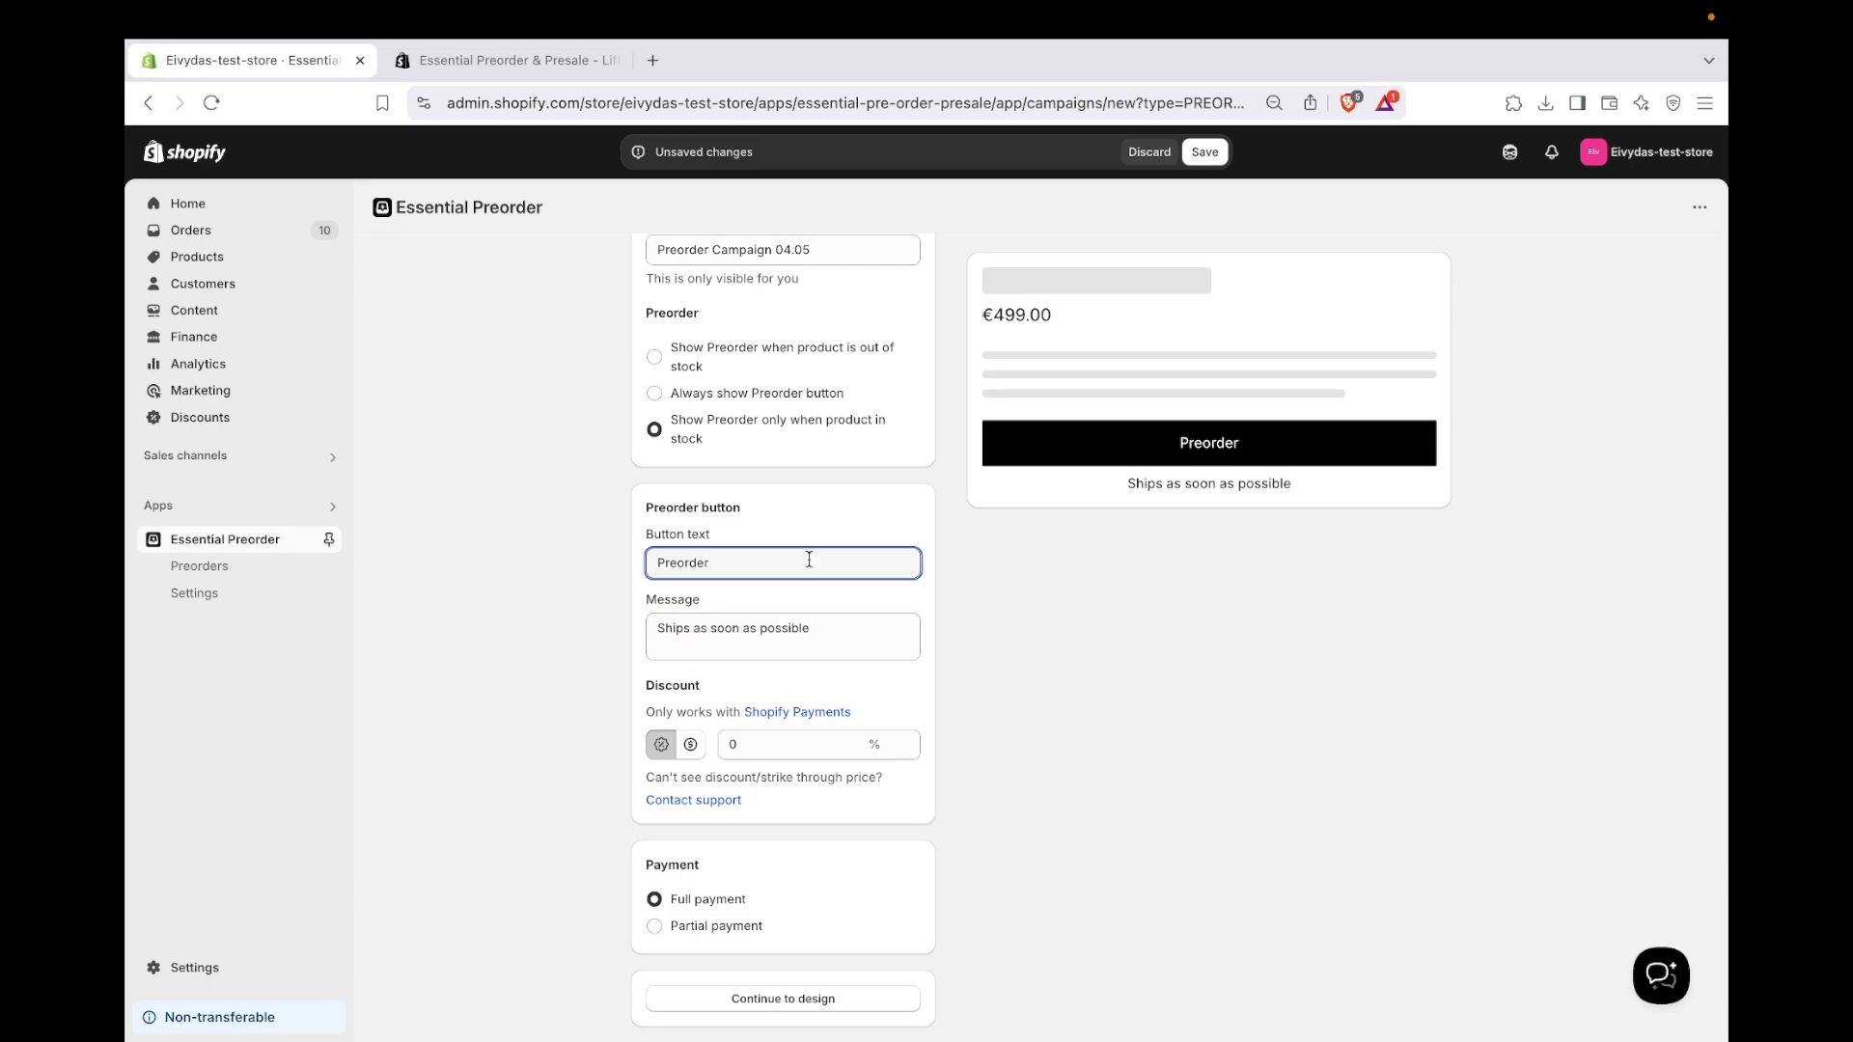
{"action": "key", "text": "super+a"}
{"action": "type", "text": "Add to cart"}
{"action": "left_click", "coordinate": [821, 530]}
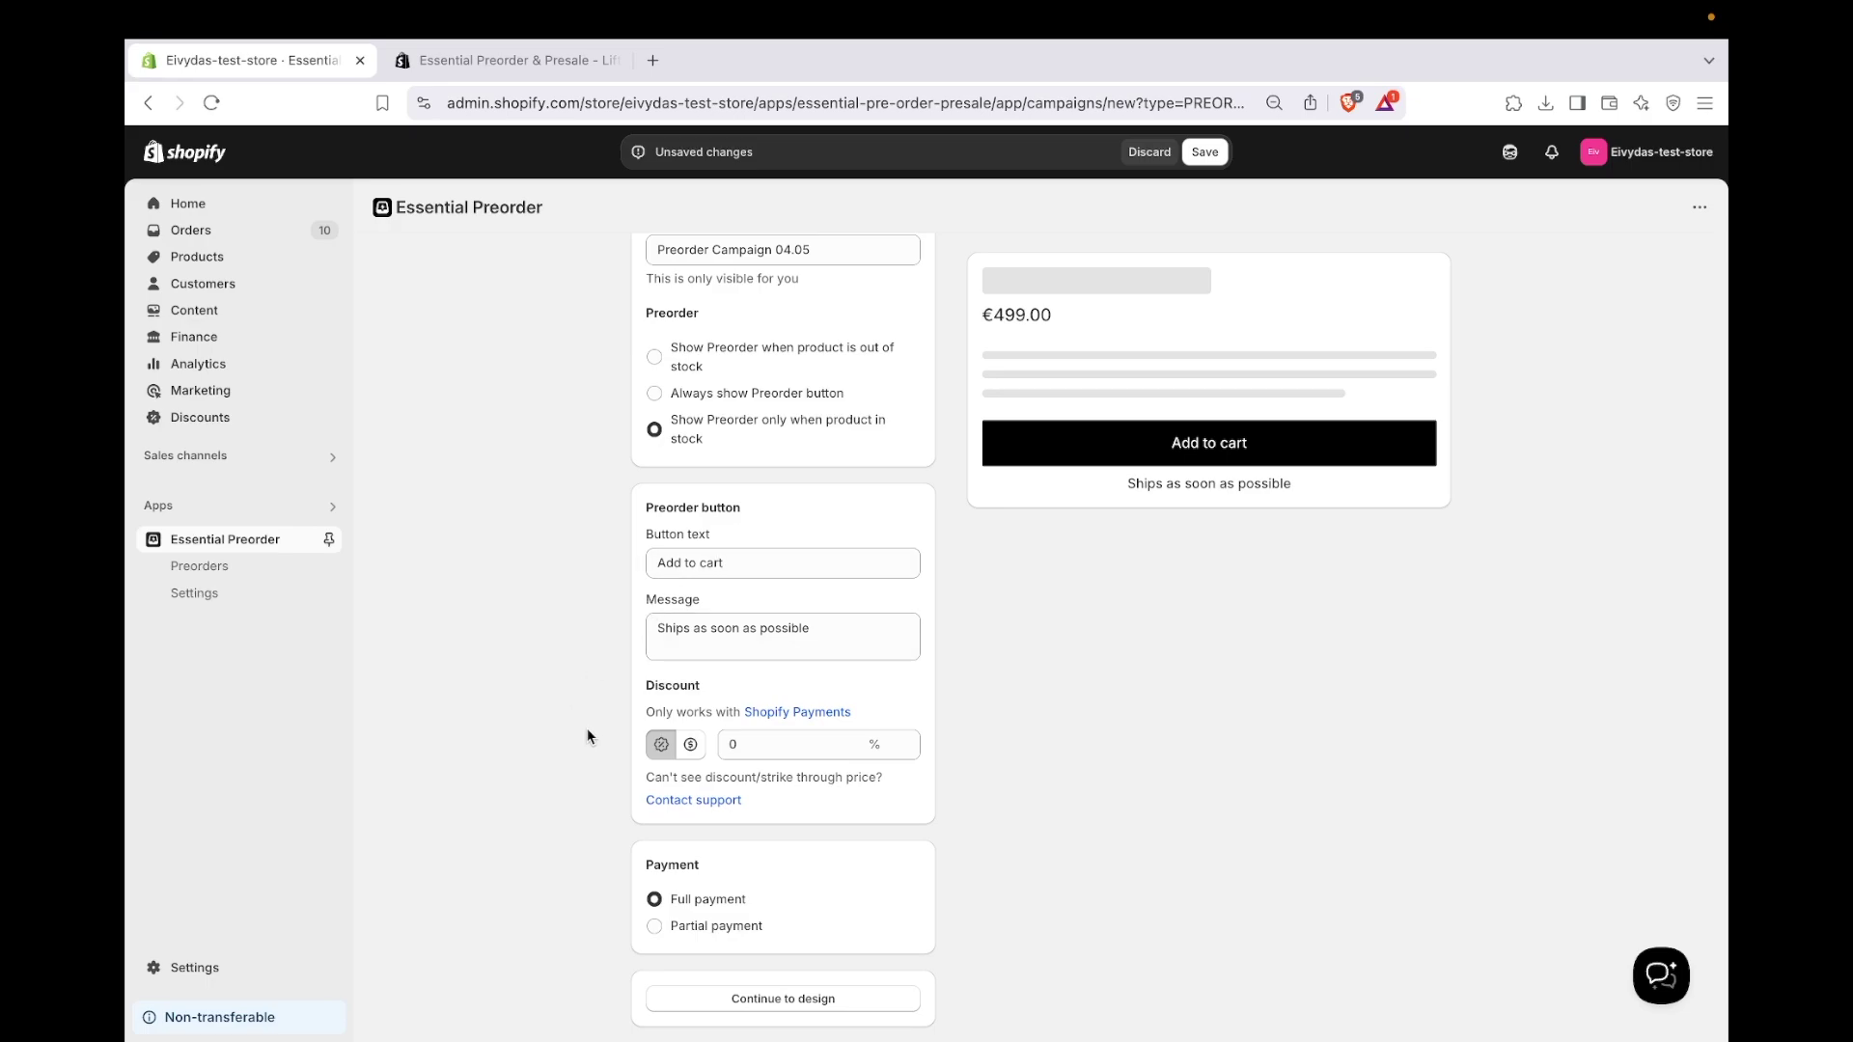
- Give the preorder a fixed €15 discount and turn on partial payment
{"action": "scroll", "coordinate": [587, 738], "scroll_direction": "up", "scroll_amount": 2}
{"action": "scroll", "coordinate": [586, 738], "scroll_direction": "down", "scroll_amount": 2}
{"action": "double_click", "coordinate": [908, 740]}
{"action": "double_click", "coordinate": [908, 740]}
{"action": "left_click", "coordinate": [908, 740]}
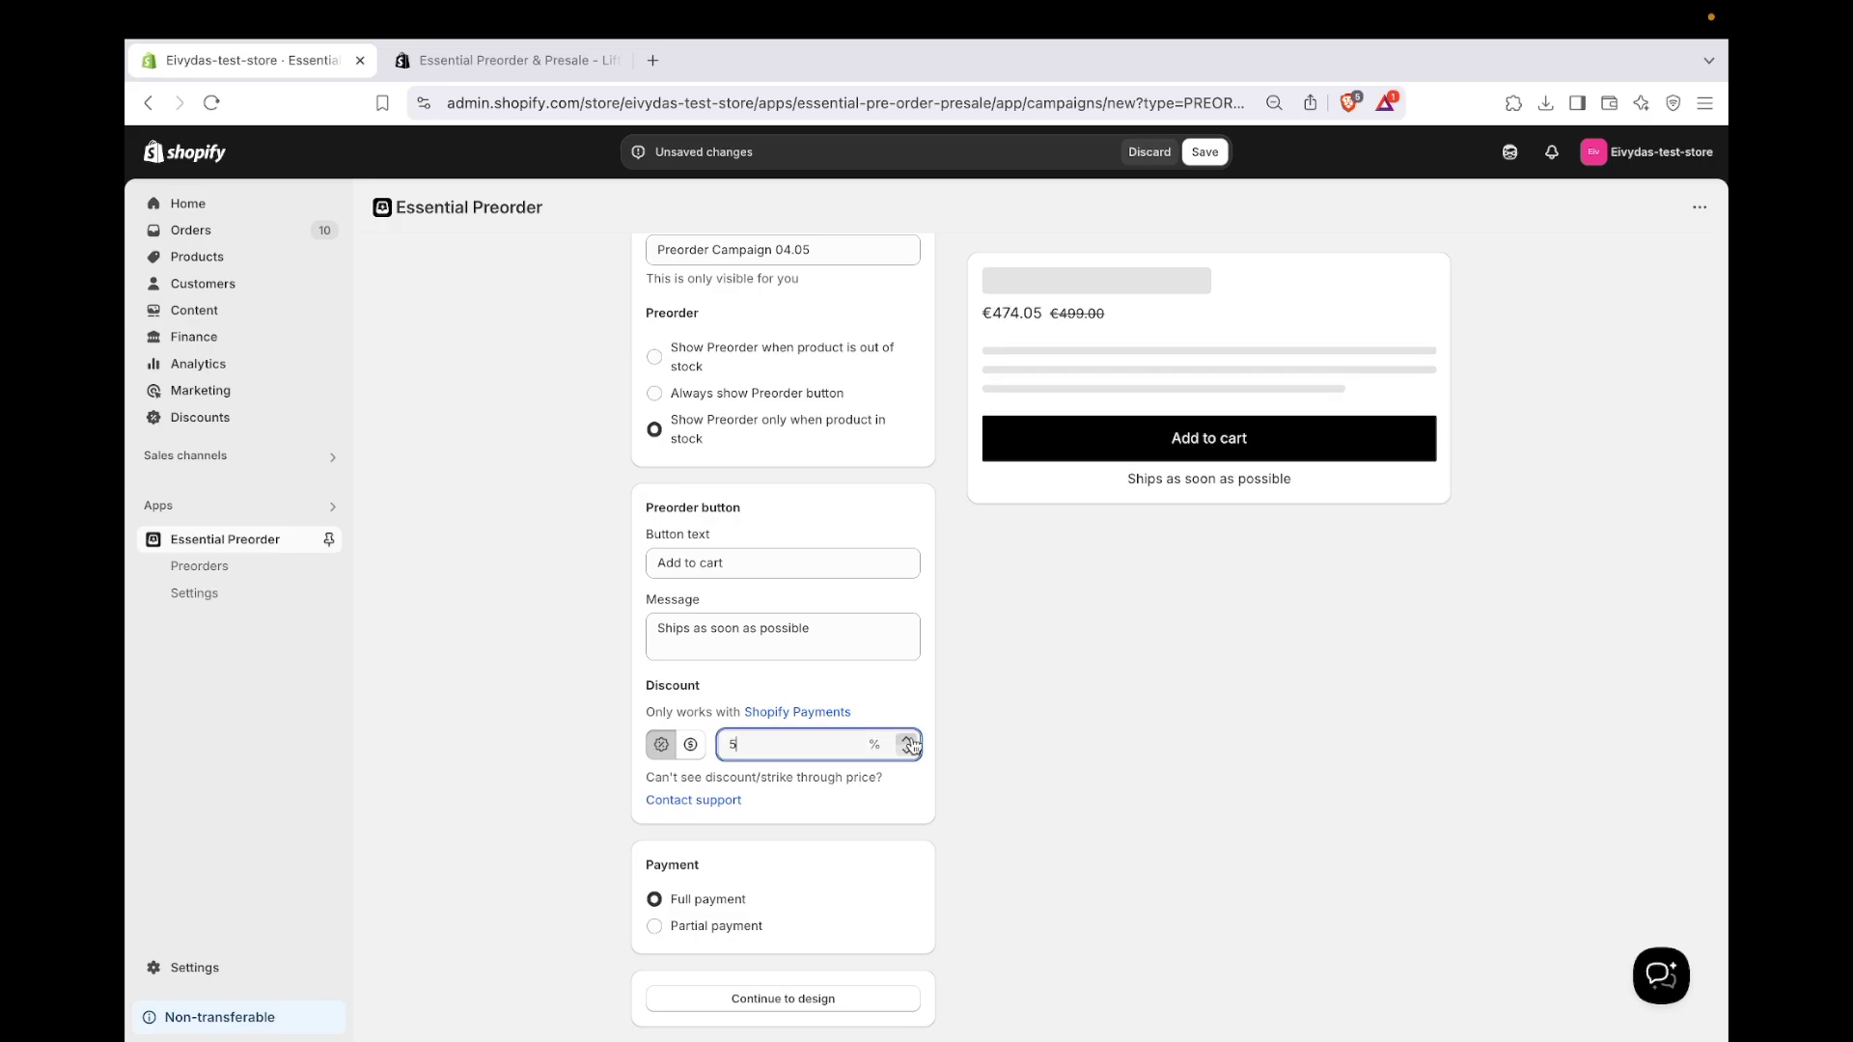
{"action": "left_click", "coordinate": [694, 746]}
{"action": "left_click", "coordinate": [732, 744]}
{"action": "type", "text": "1"}
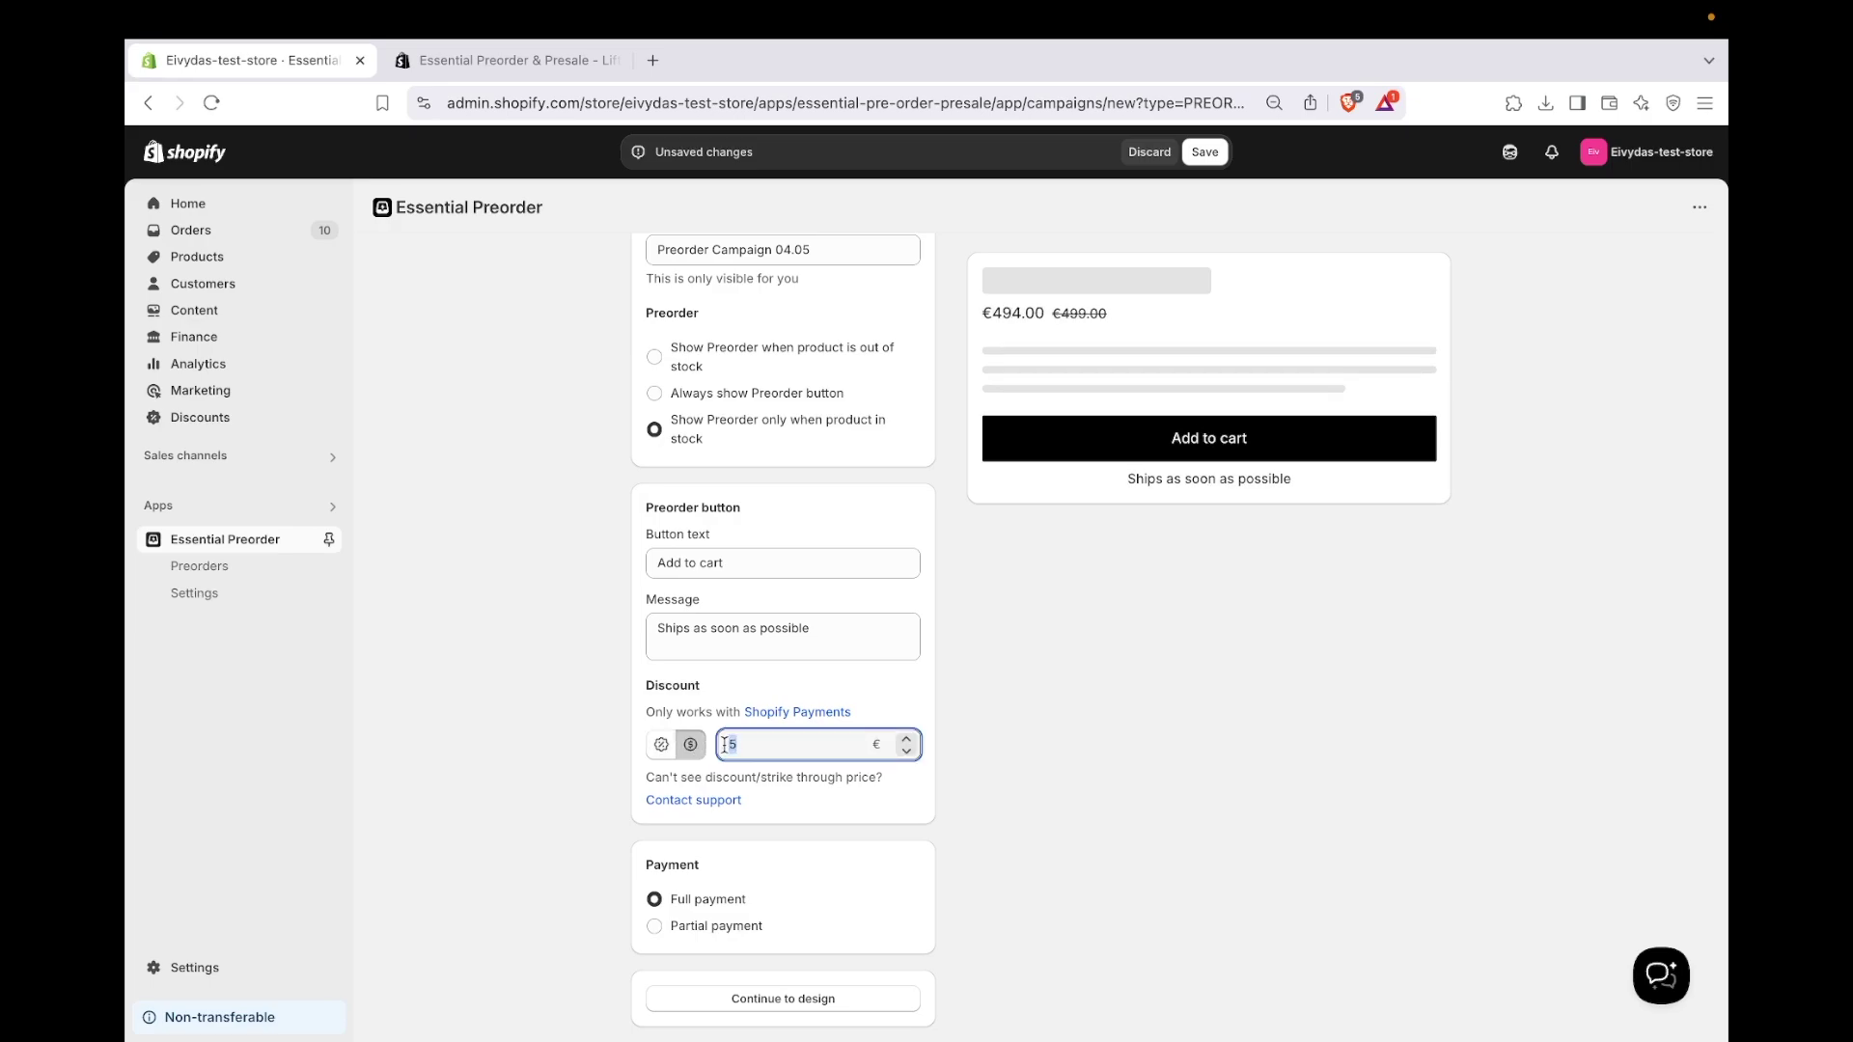
{"action": "left_click", "coordinate": [621, 743]}
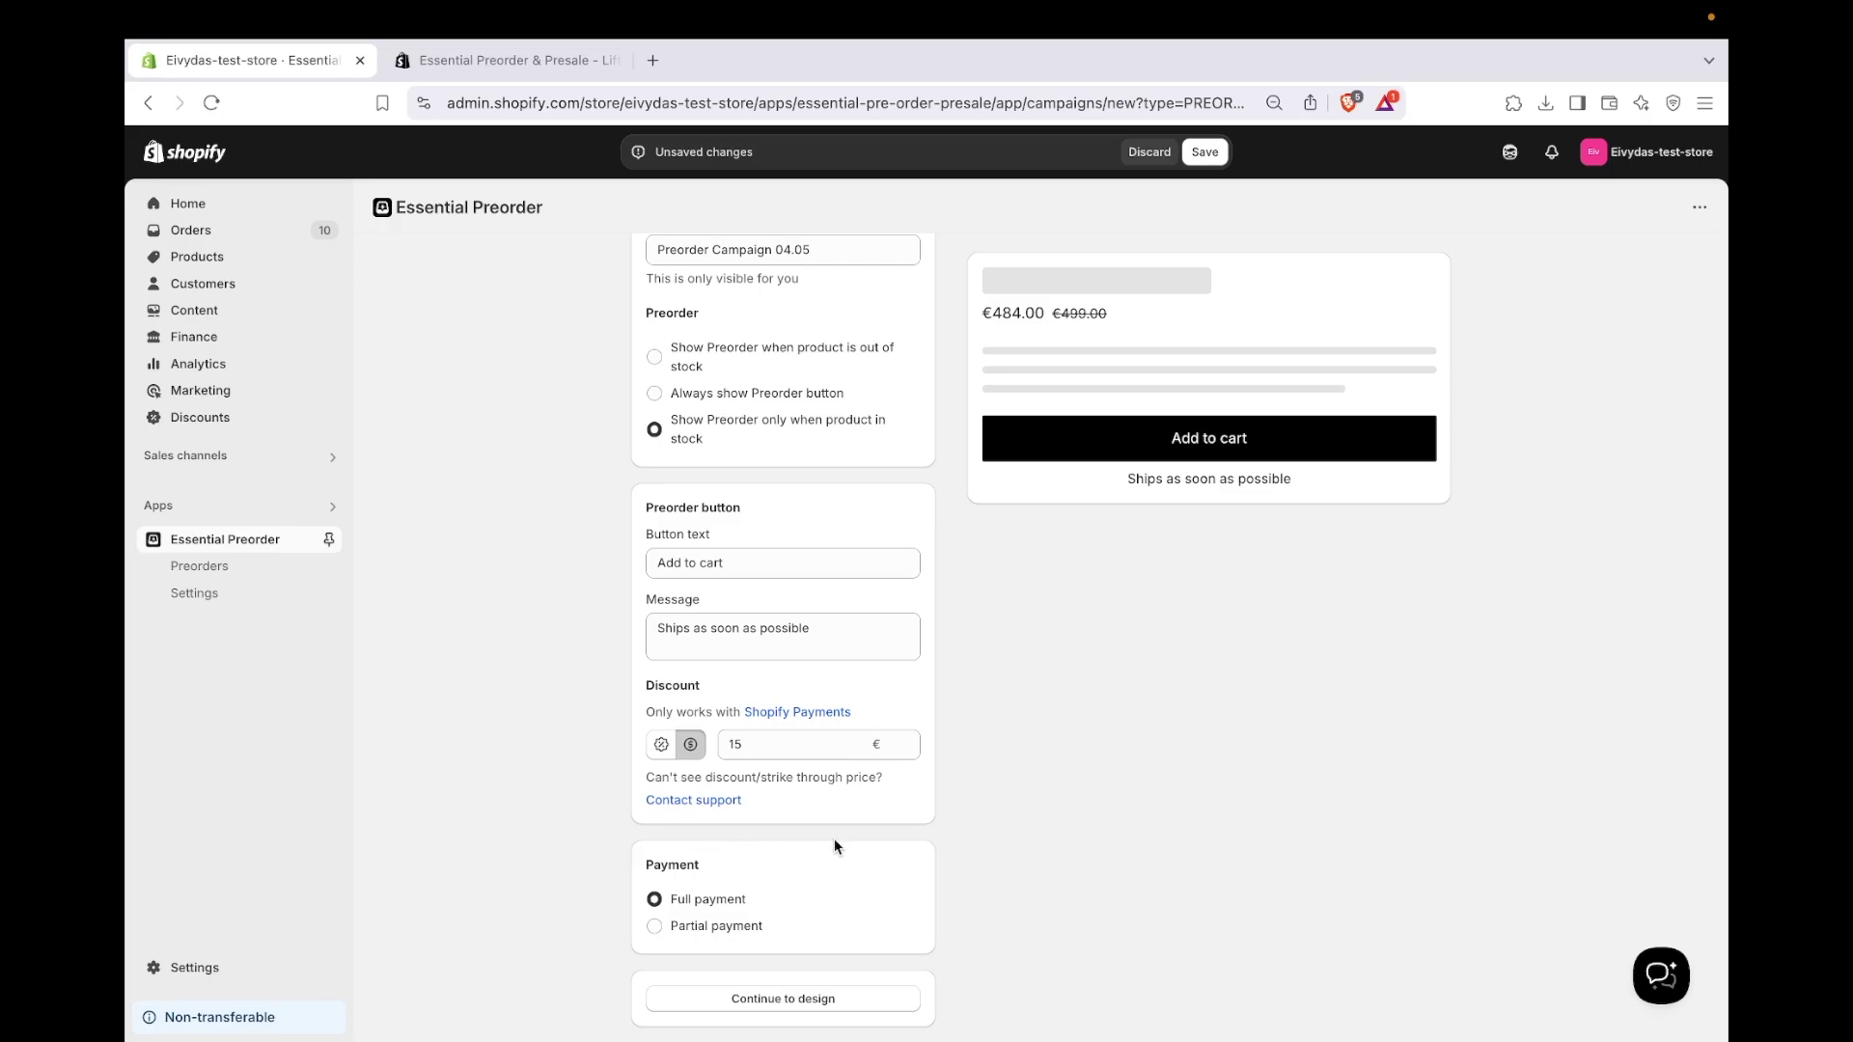
{"action": "left_click", "coordinate": [741, 927]}
- Make the partial-payment deposit a fixed €33 amount
{"action": "scroll", "coordinate": [741, 927], "scroll_direction": "down", "scroll_amount": 3}
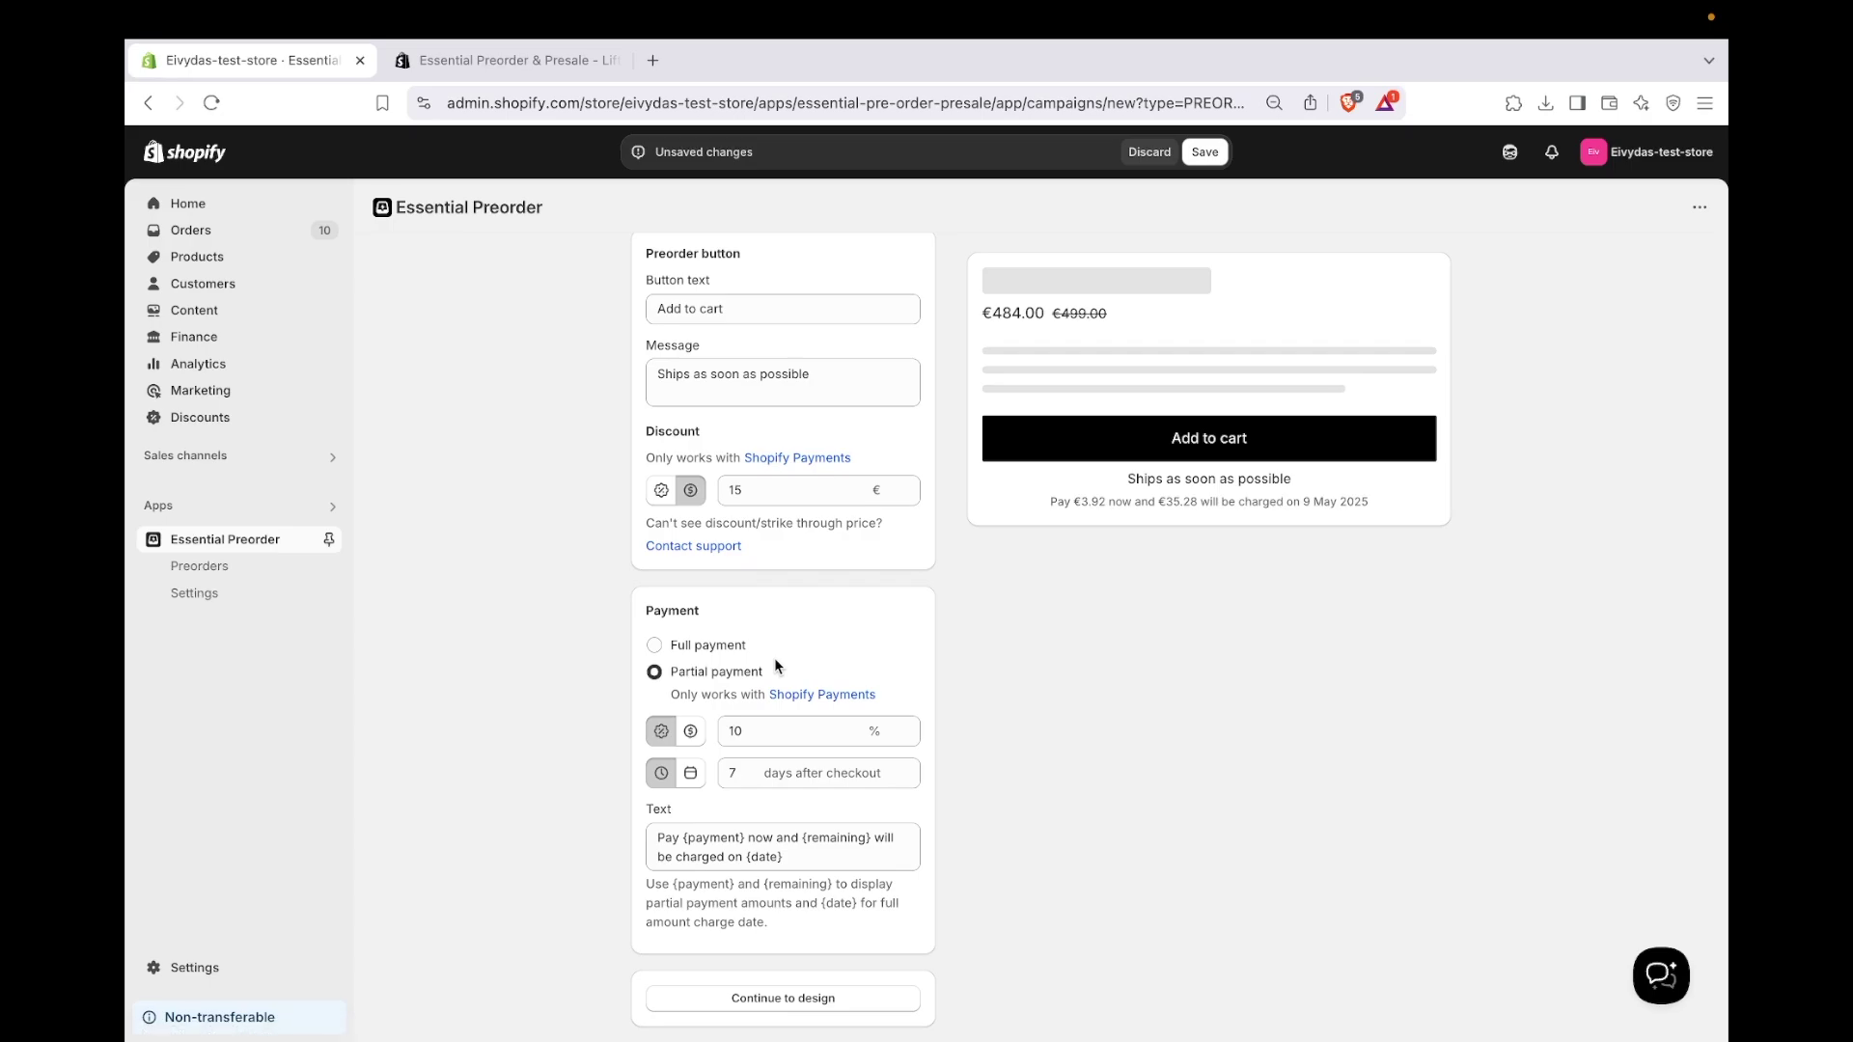
{"action": "scroll", "coordinate": [762, 661], "scroll_direction": "up", "scroll_amount": 1}
{"action": "scroll", "coordinate": [724, 670], "scroll_direction": "down", "scroll_amount": 1}
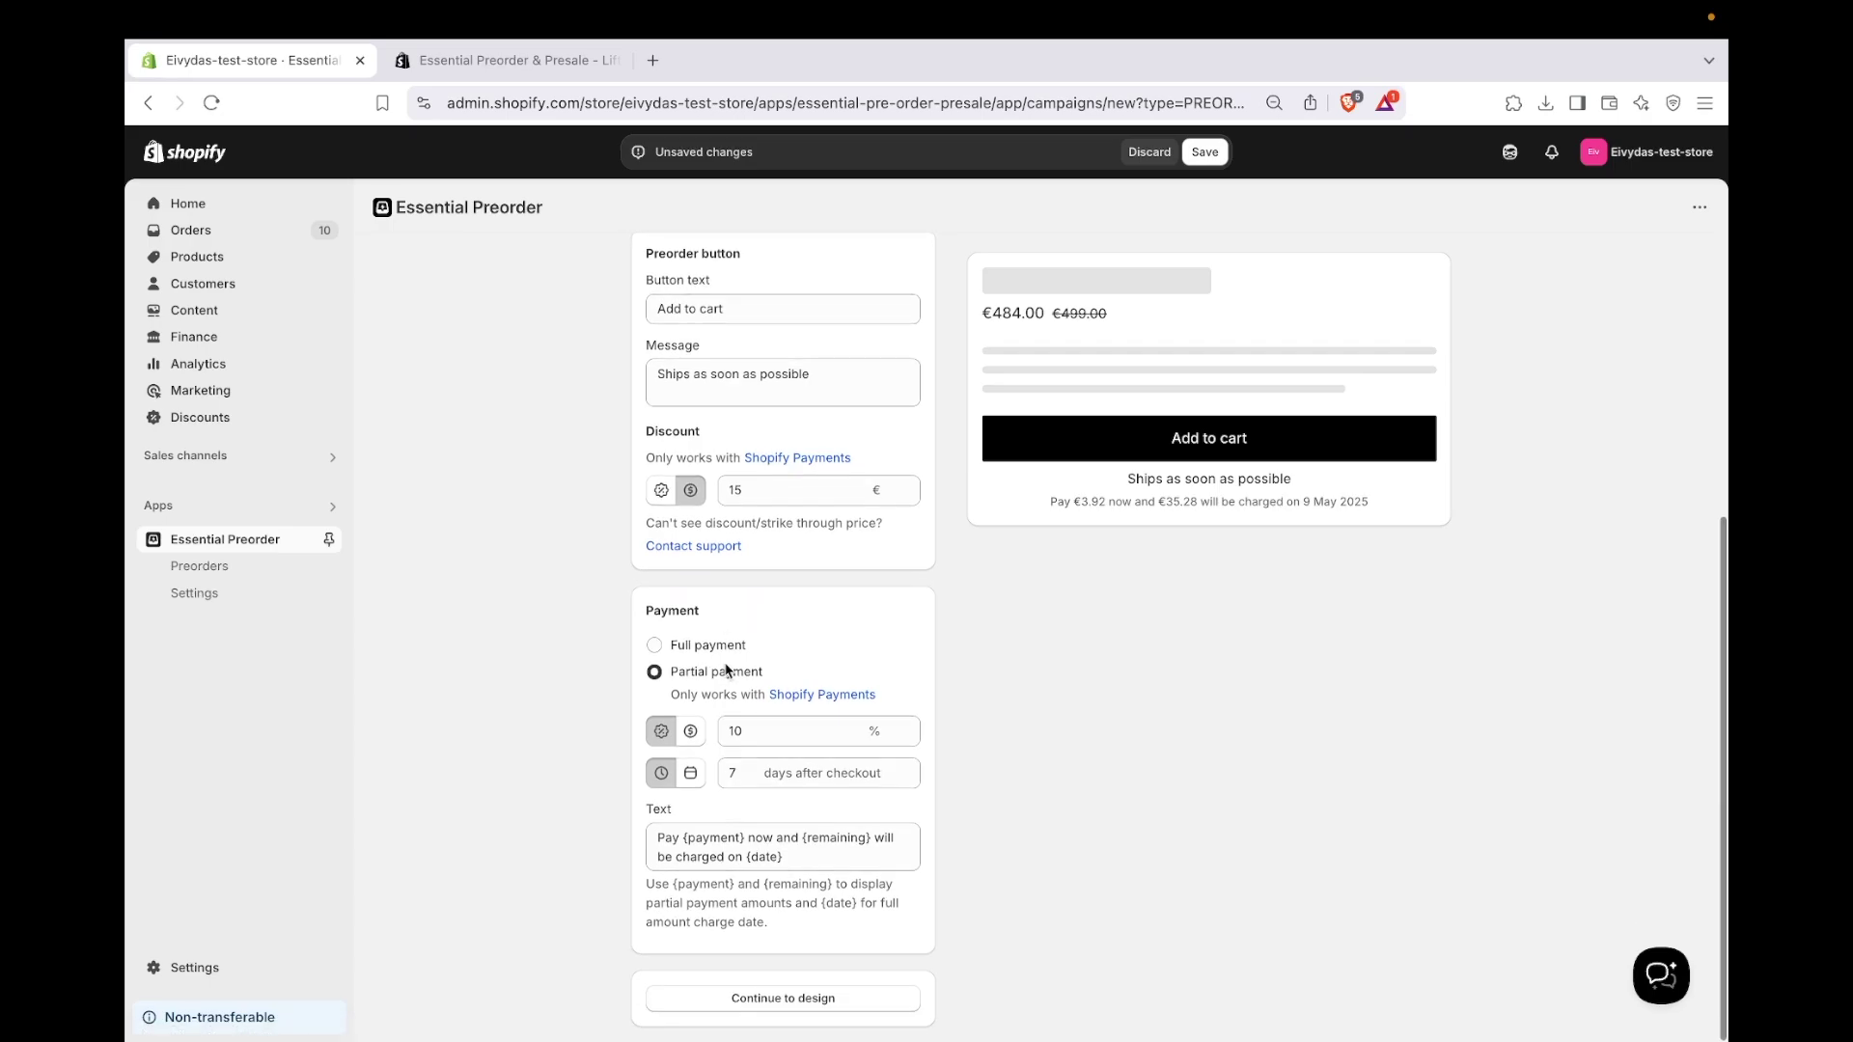
{"action": "left_click", "coordinate": [907, 726]}
{"action": "left_click", "coordinate": [907, 725]}
{"action": "left_click", "coordinate": [907, 726]}
{"action": "left_click", "coordinate": [907, 725]}
{"action": "left_click", "coordinate": [691, 731]}
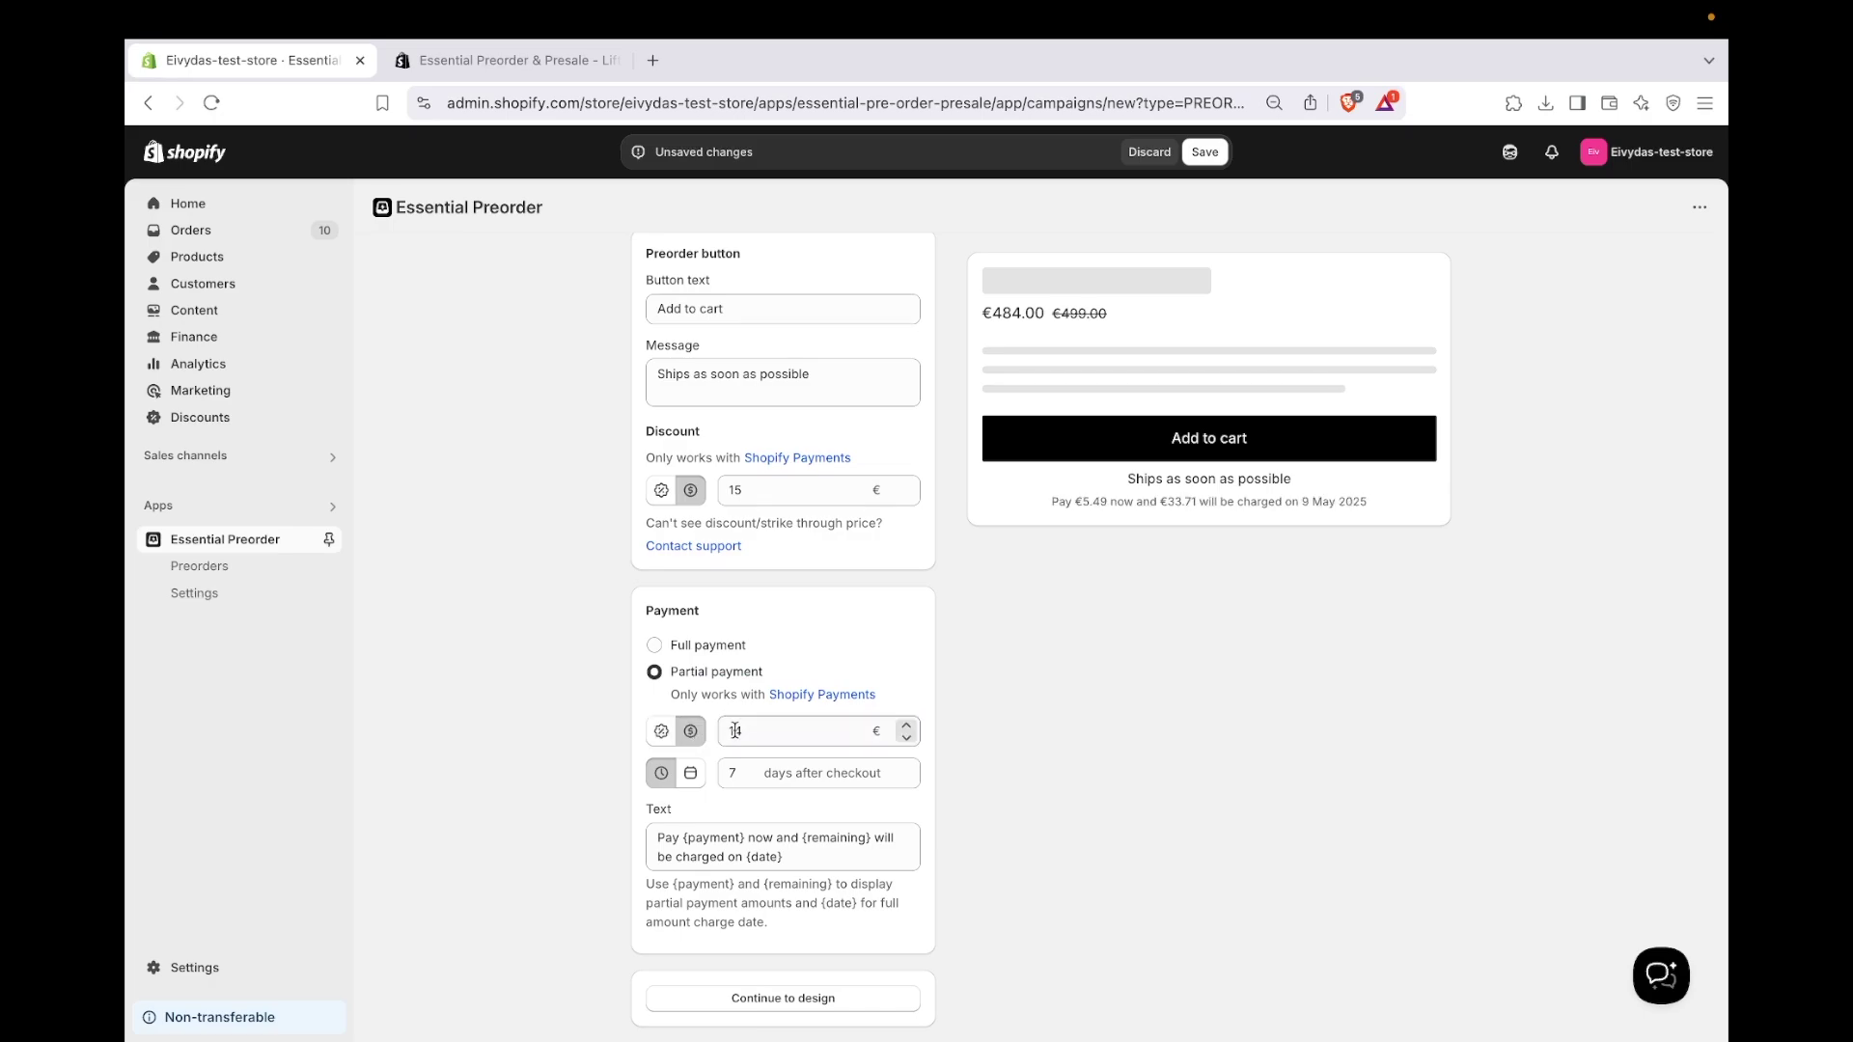
{"action": "double_click", "coordinate": [748, 731]}
{"action": "type", "text": "29"}
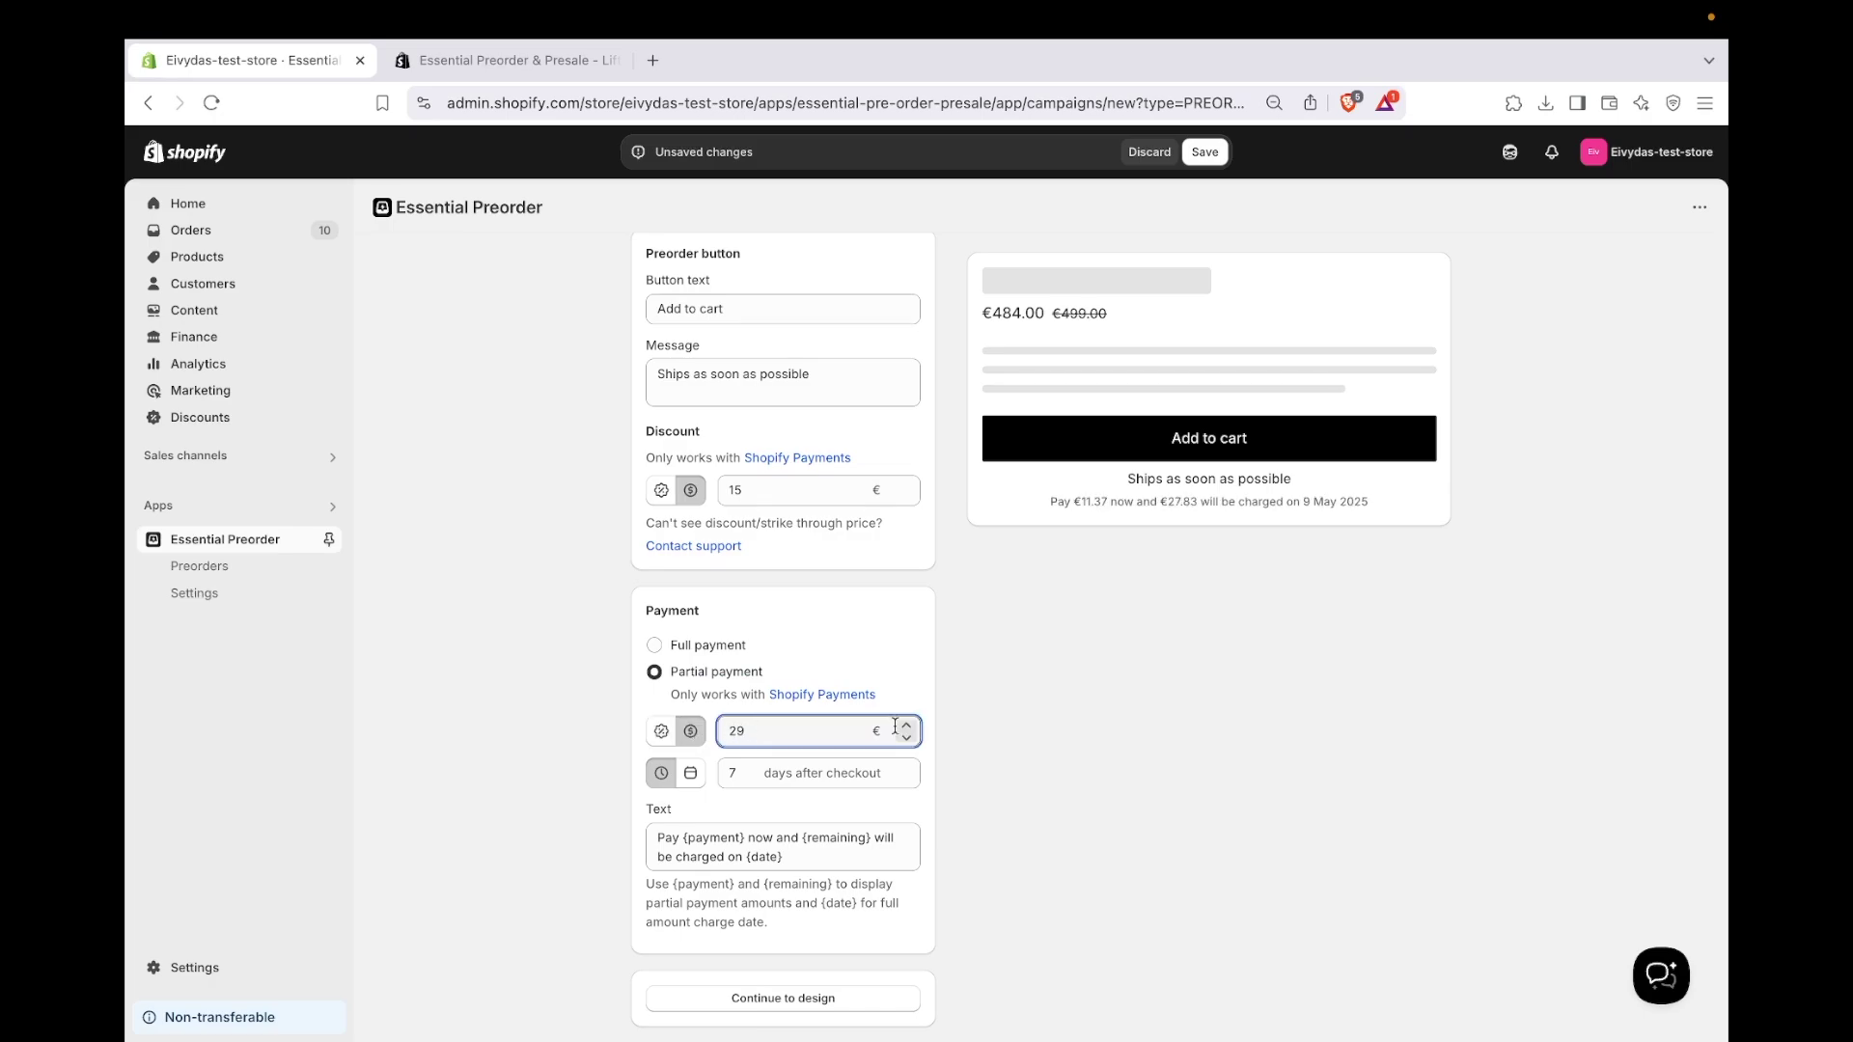
{"action": "left_click", "coordinate": [1194, 683]}
{"action": "triple_click", "coordinate": [1159, 500]}
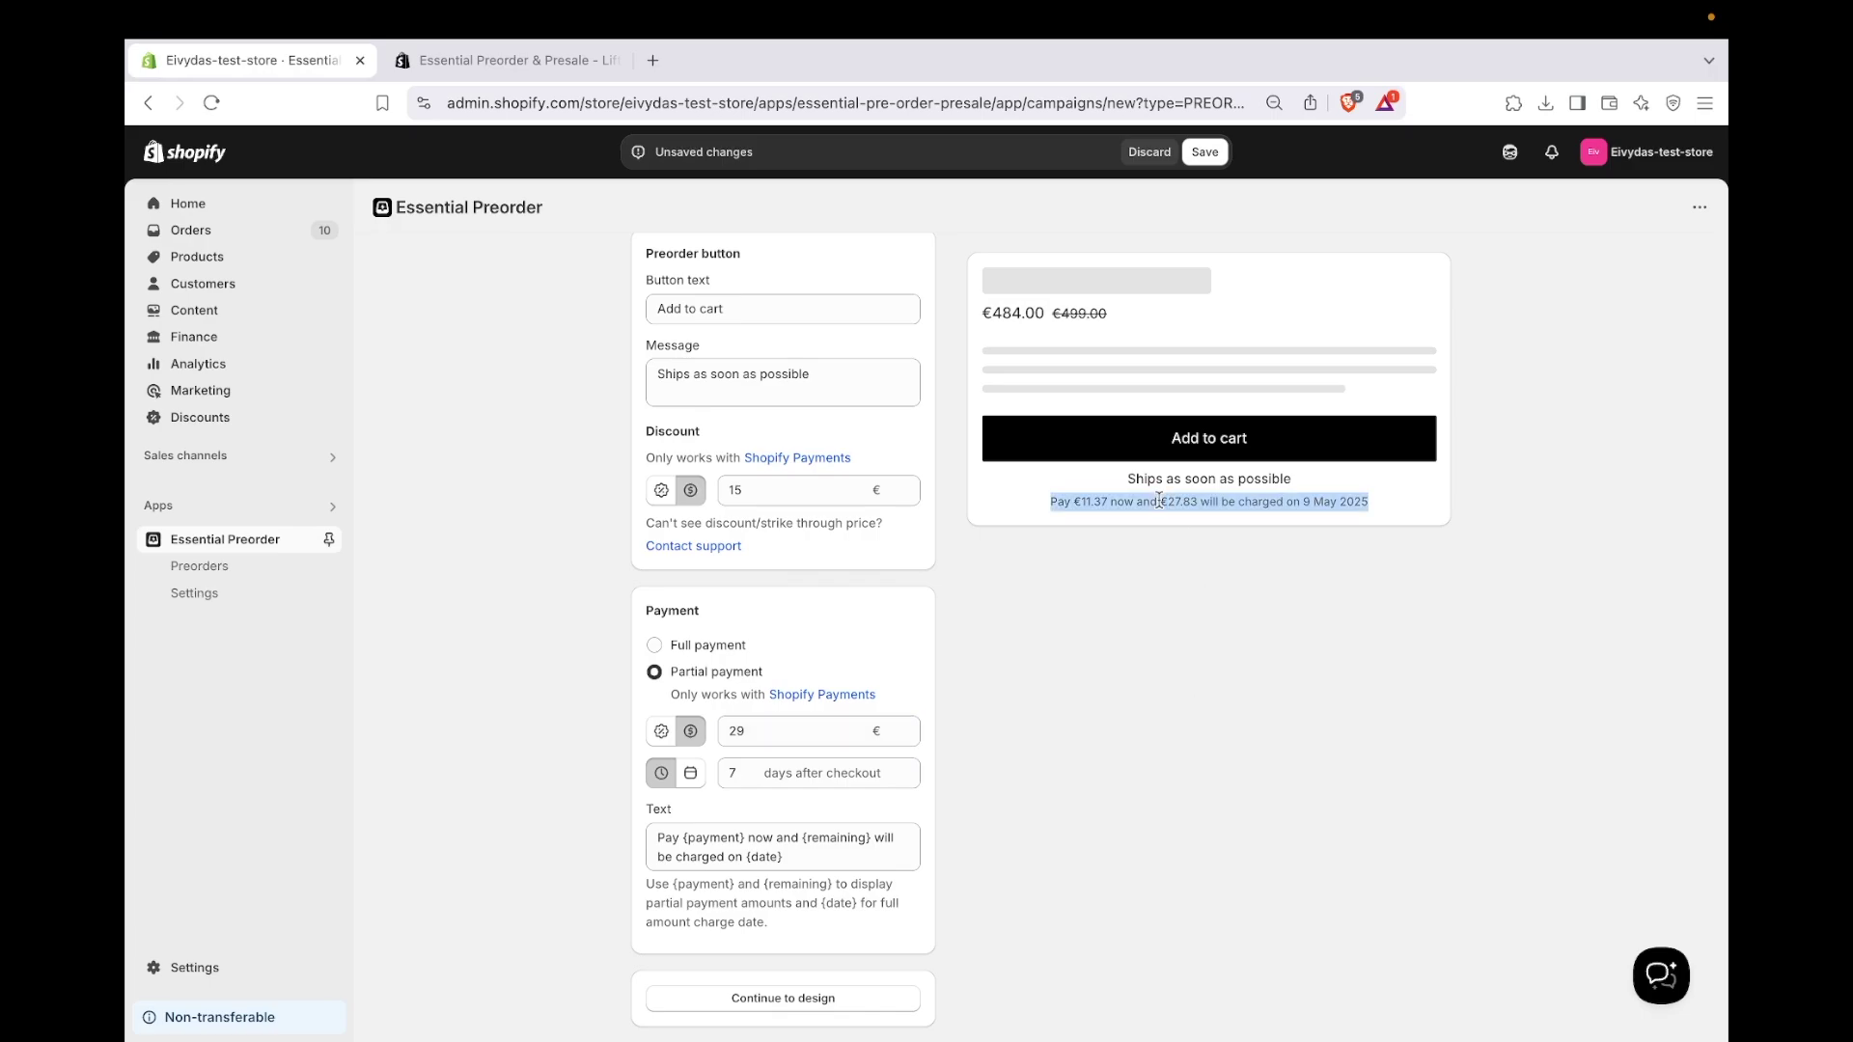
{"action": "left_click", "coordinate": [907, 726]}
{"action": "left_click", "coordinate": [907, 726]}
{"action": "left_click", "coordinate": [907, 725]}
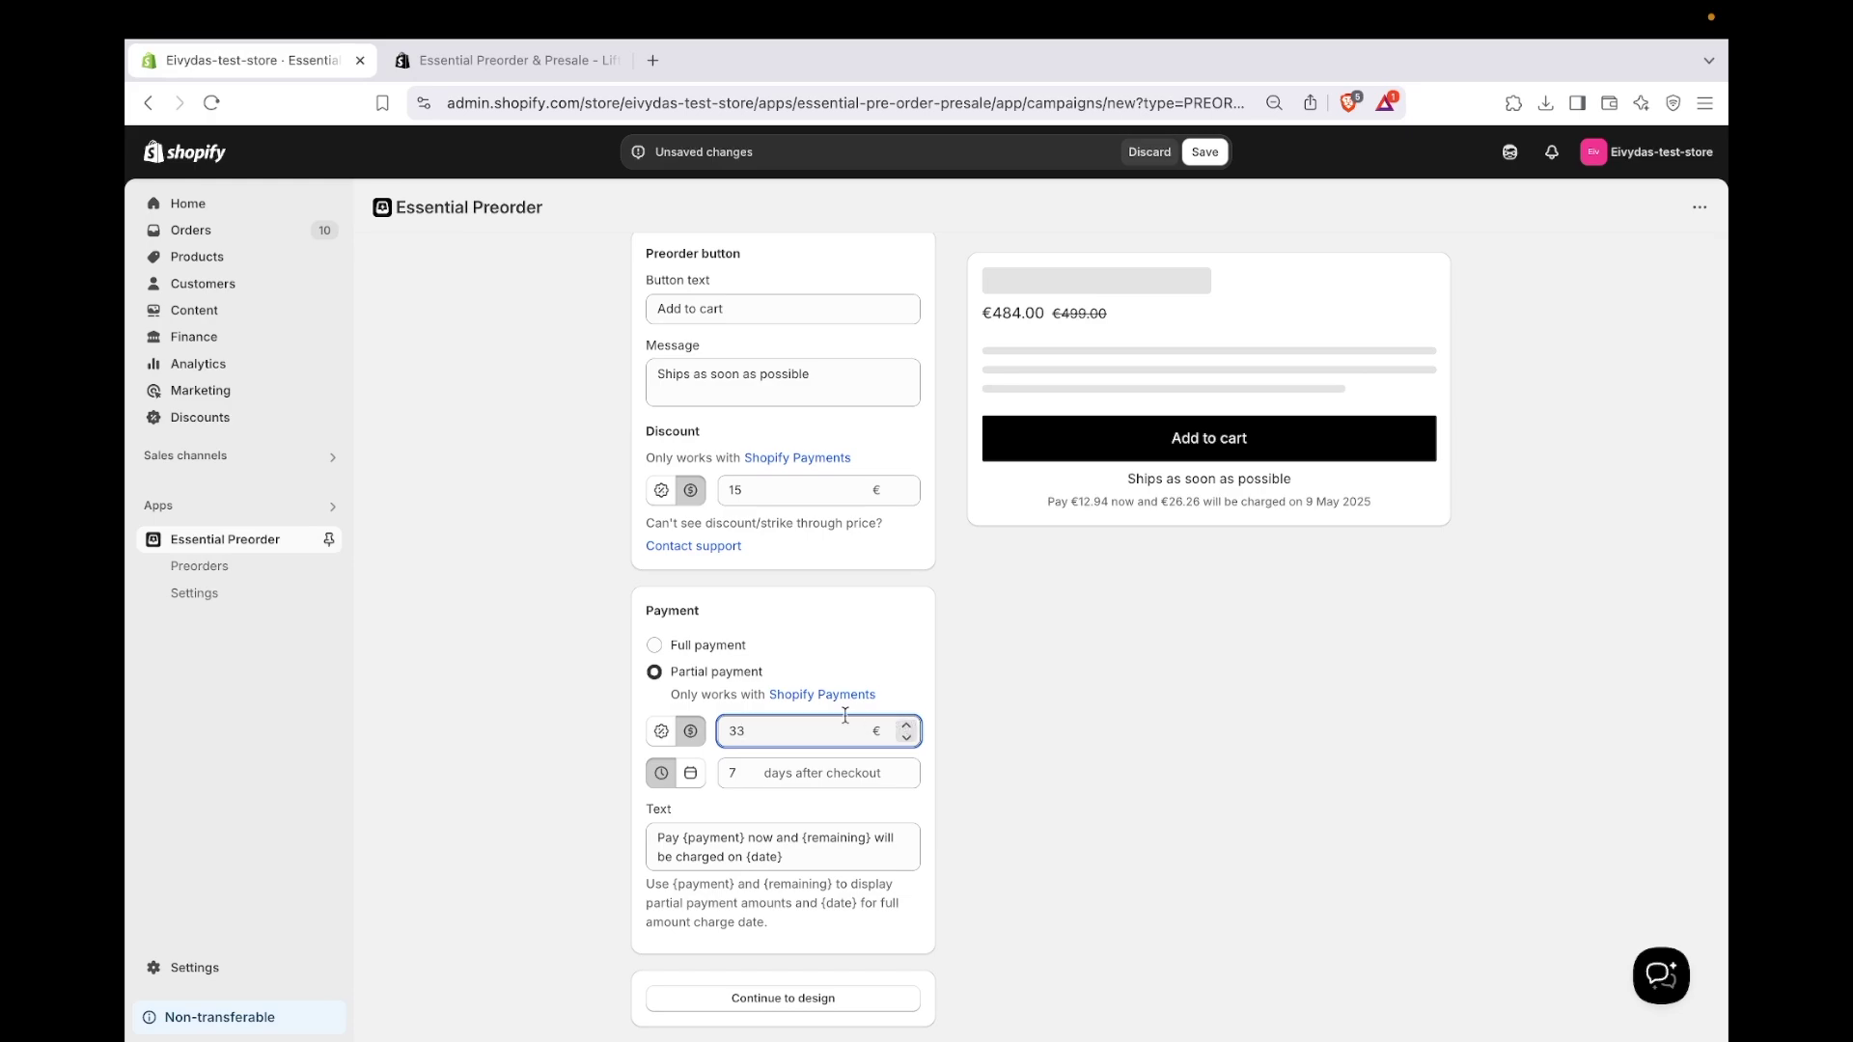
{"action": "left_click", "coordinate": [660, 772]}
- Charge the remaining balance 10 days after checkout
{"action": "left_click", "coordinate": [907, 768]}
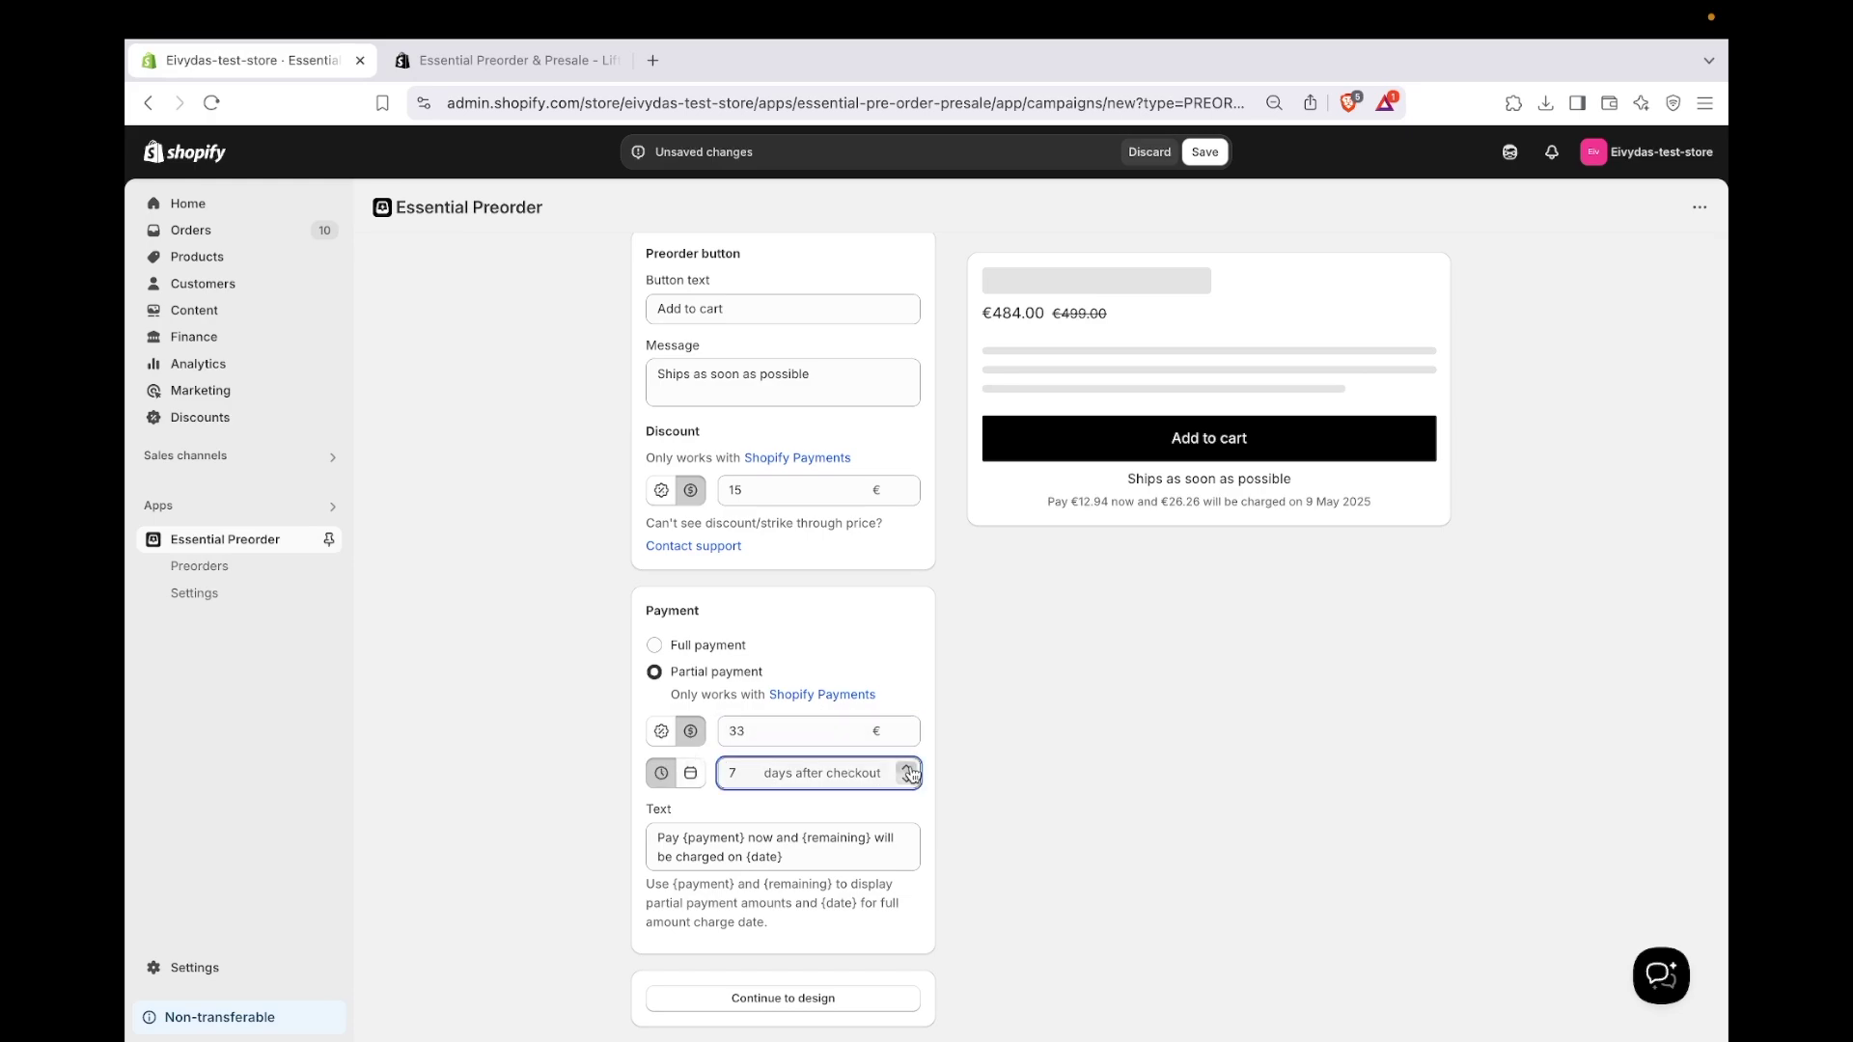
{"action": "left_click", "coordinate": [907, 768]}
{"action": "left_click", "coordinate": [907, 768]}
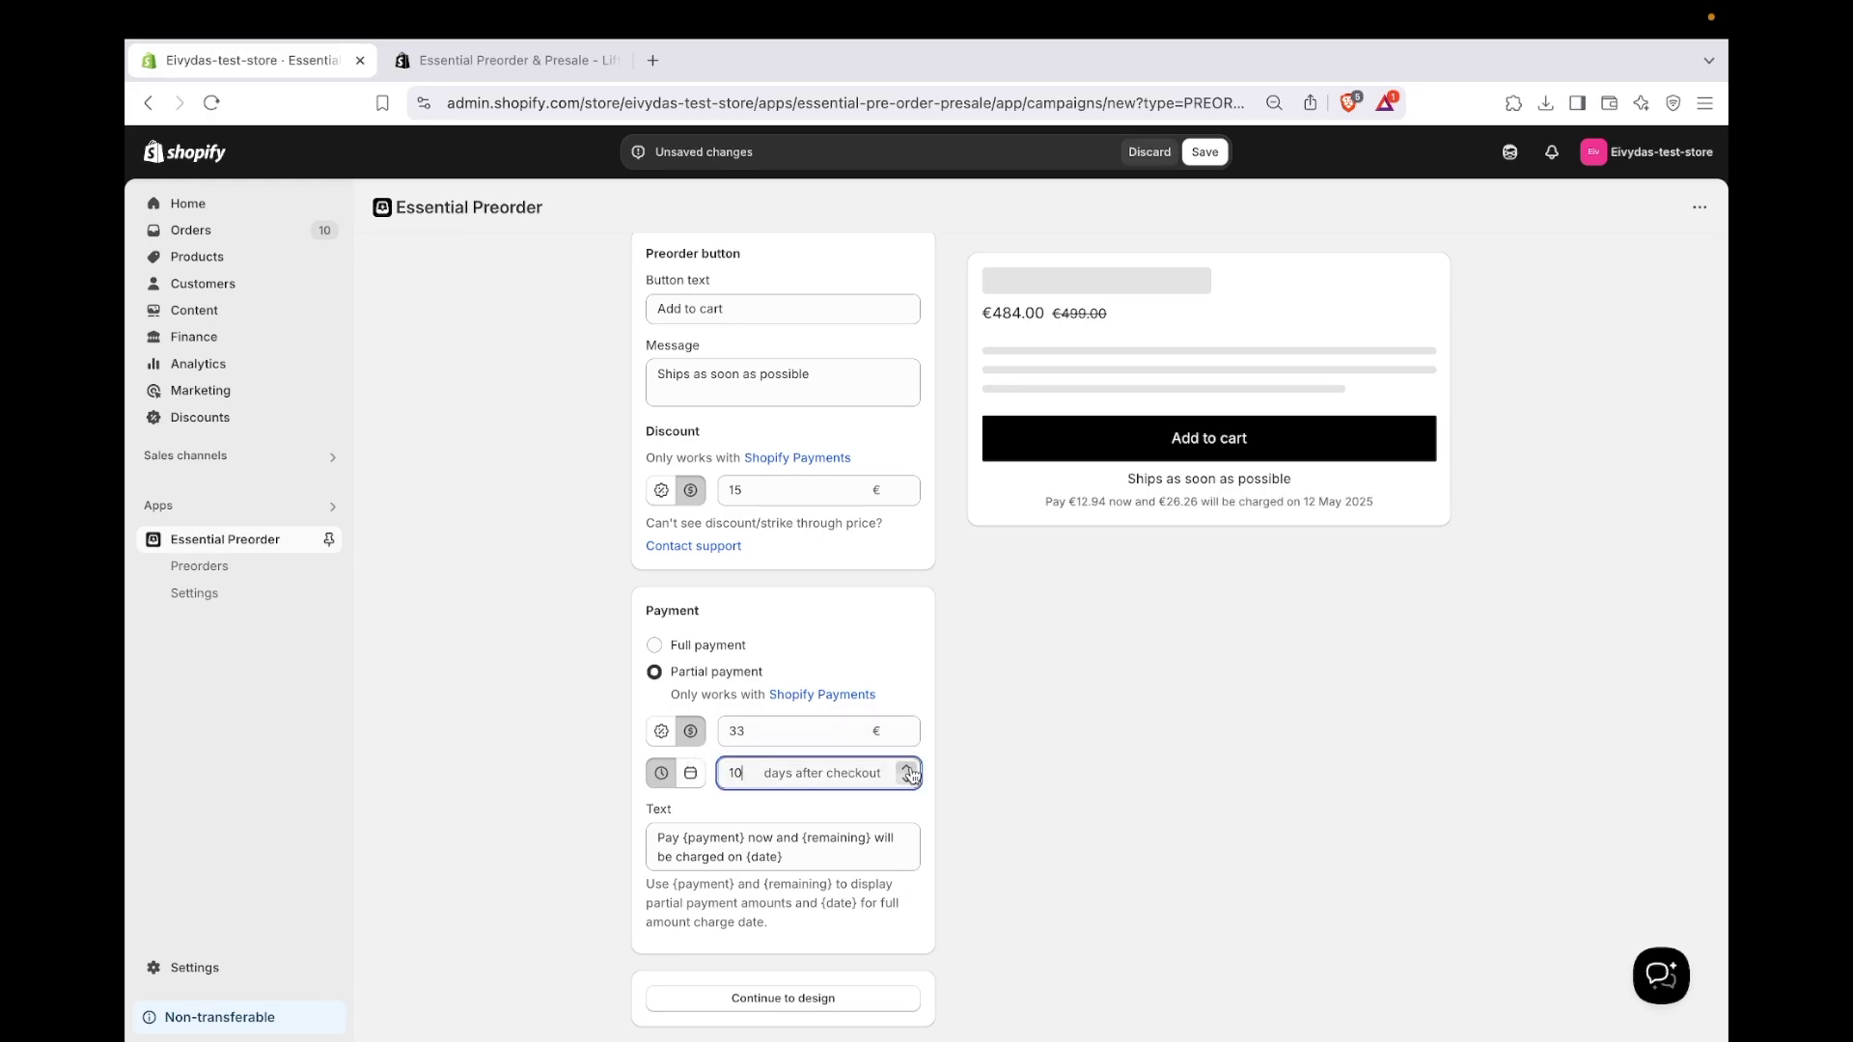
{"action": "left_click", "coordinate": [907, 769]}
{"action": "left_click", "coordinate": [907, 769]}
- Switch the remaining-balance charge to a fixed due date of June 25, 2025
{"action": "left_click", "coordinate": [690, 772]}
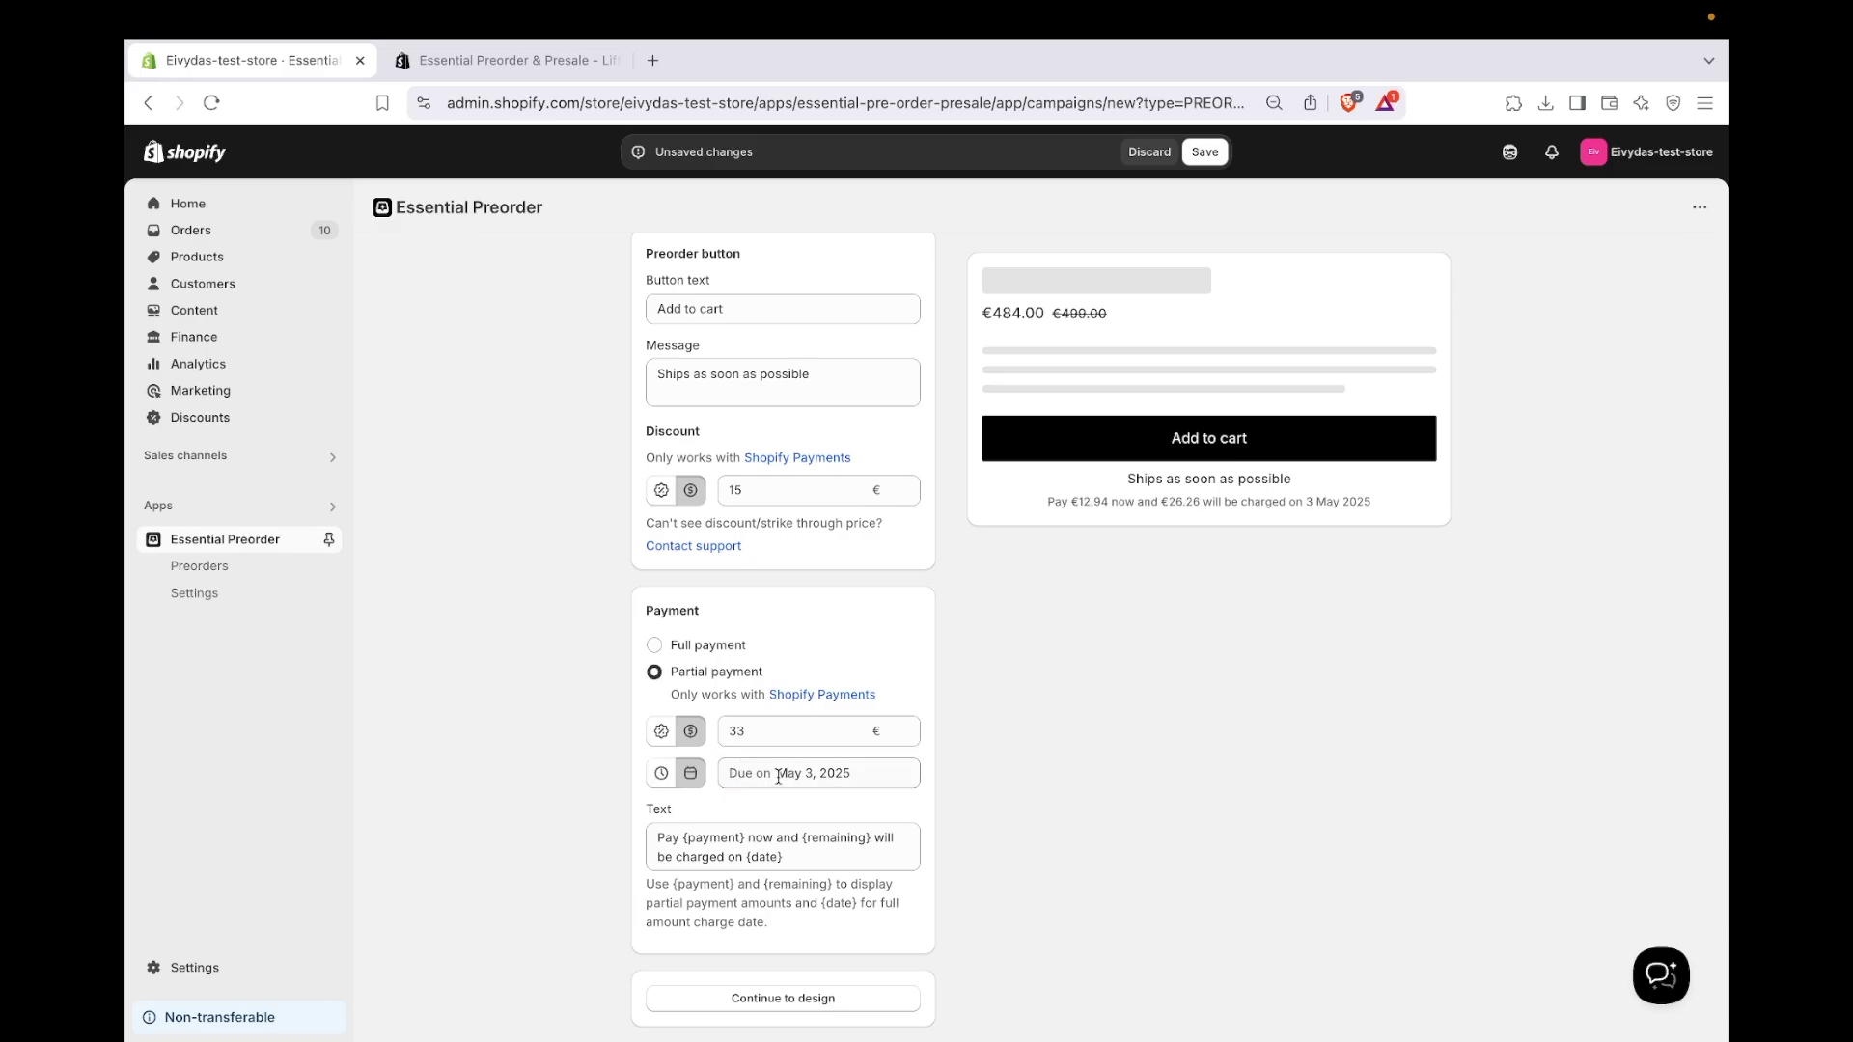
{"action": "left_click", "coordinate": [891, 776]}
{"action": "left_click", "coordinate": [855, 745]}
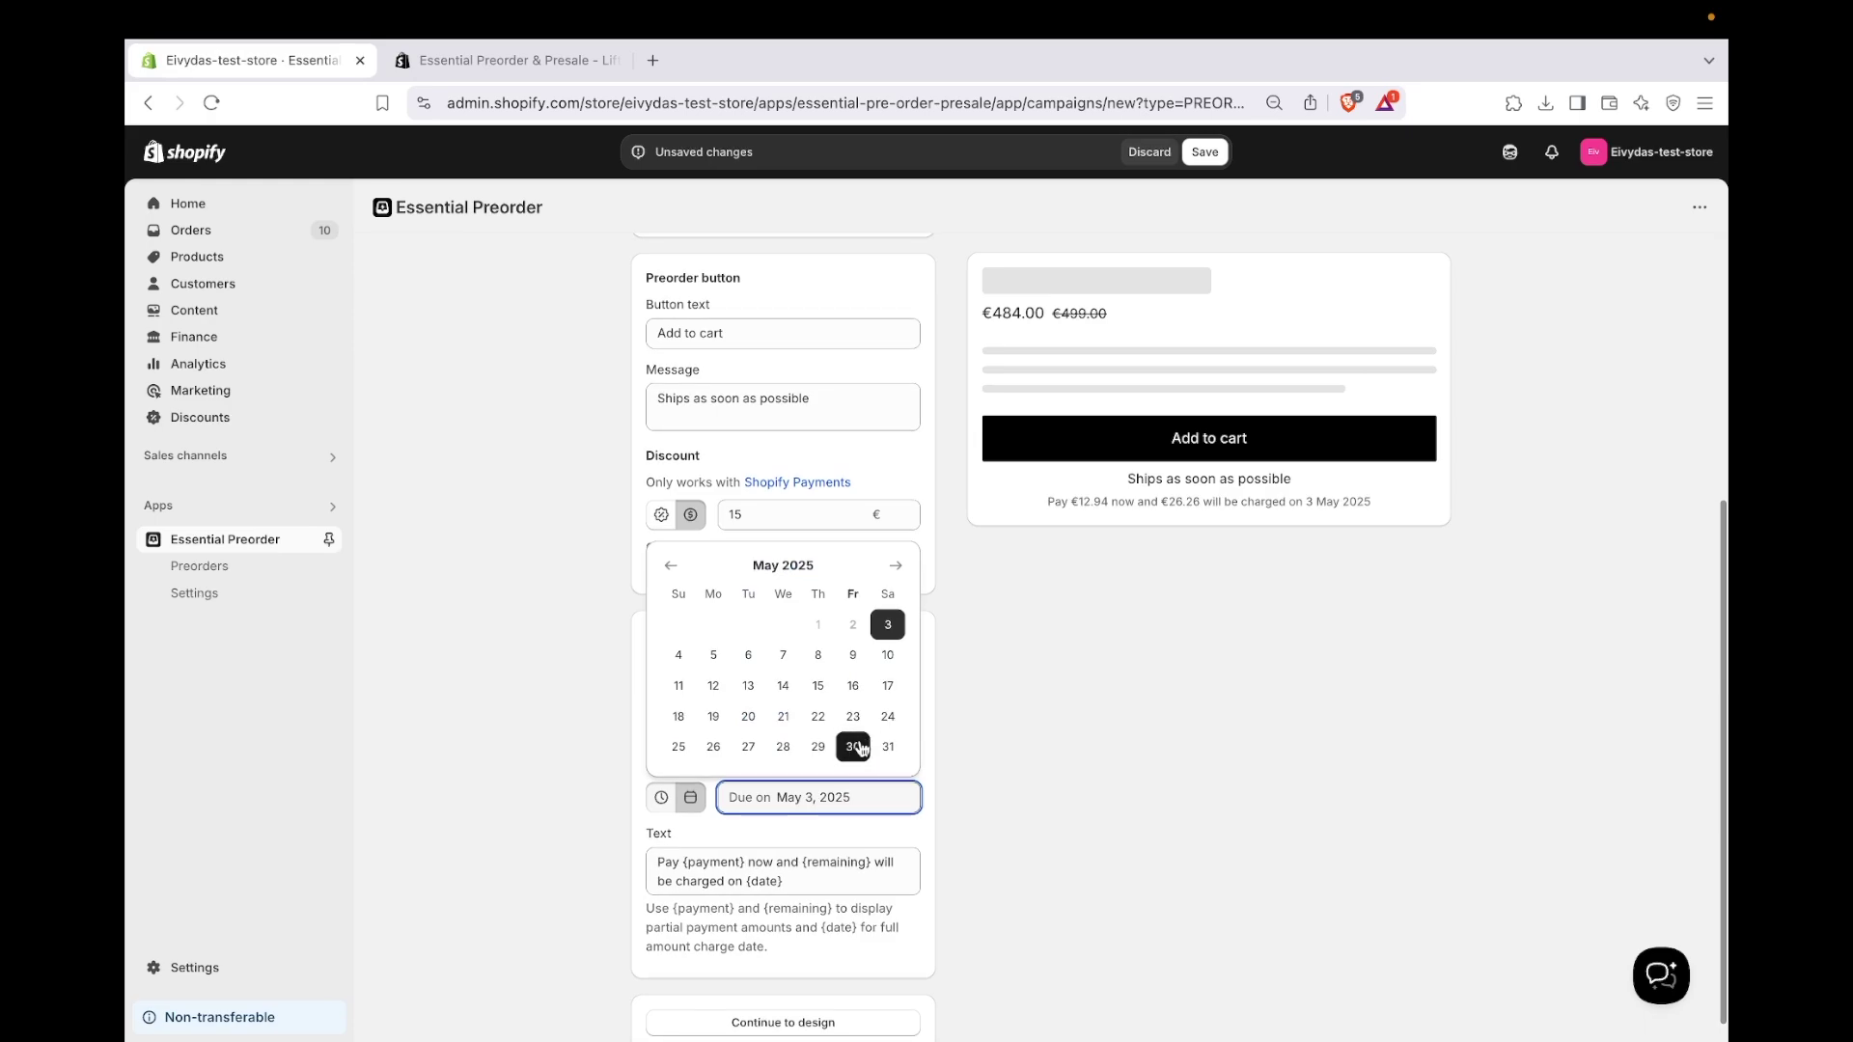
{"action": "scroll", "coordinate": [974, 736], "scroll_direction": "down", "scroll_amount": 1}
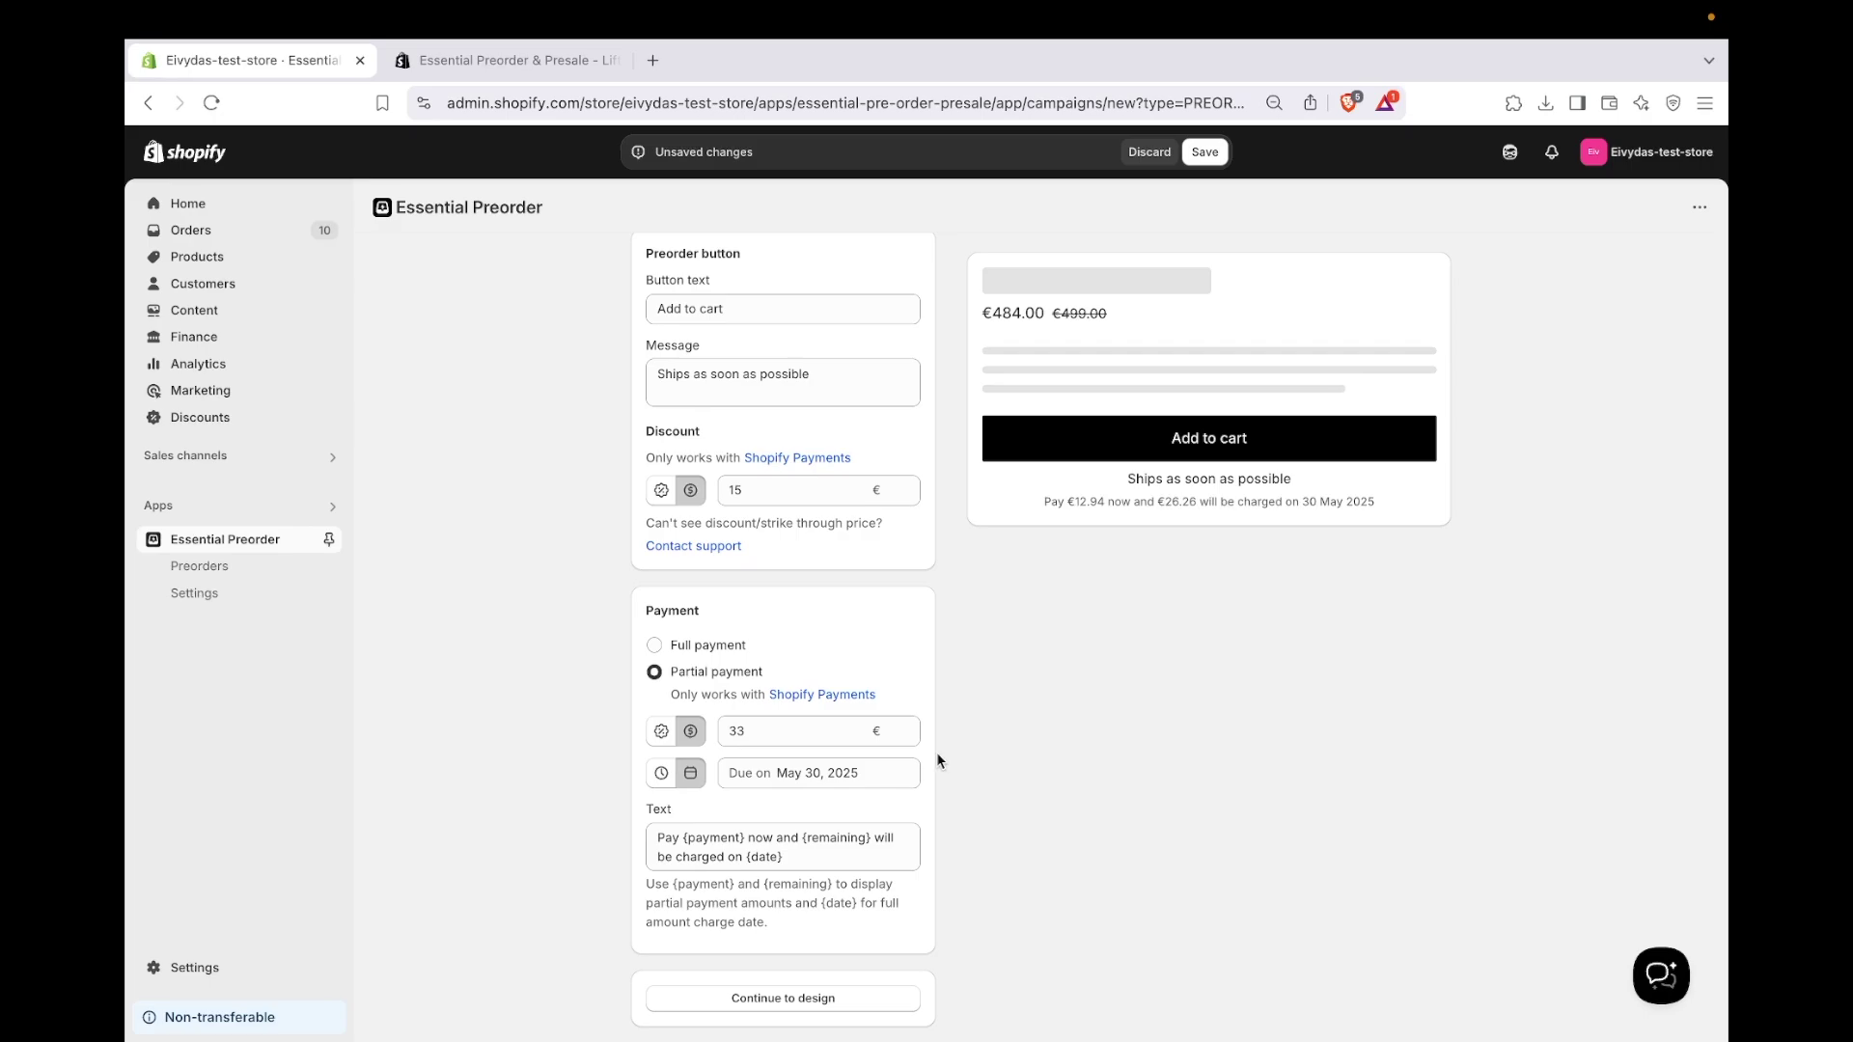
{"action": "left_click", "coordinate": [886, 763]}
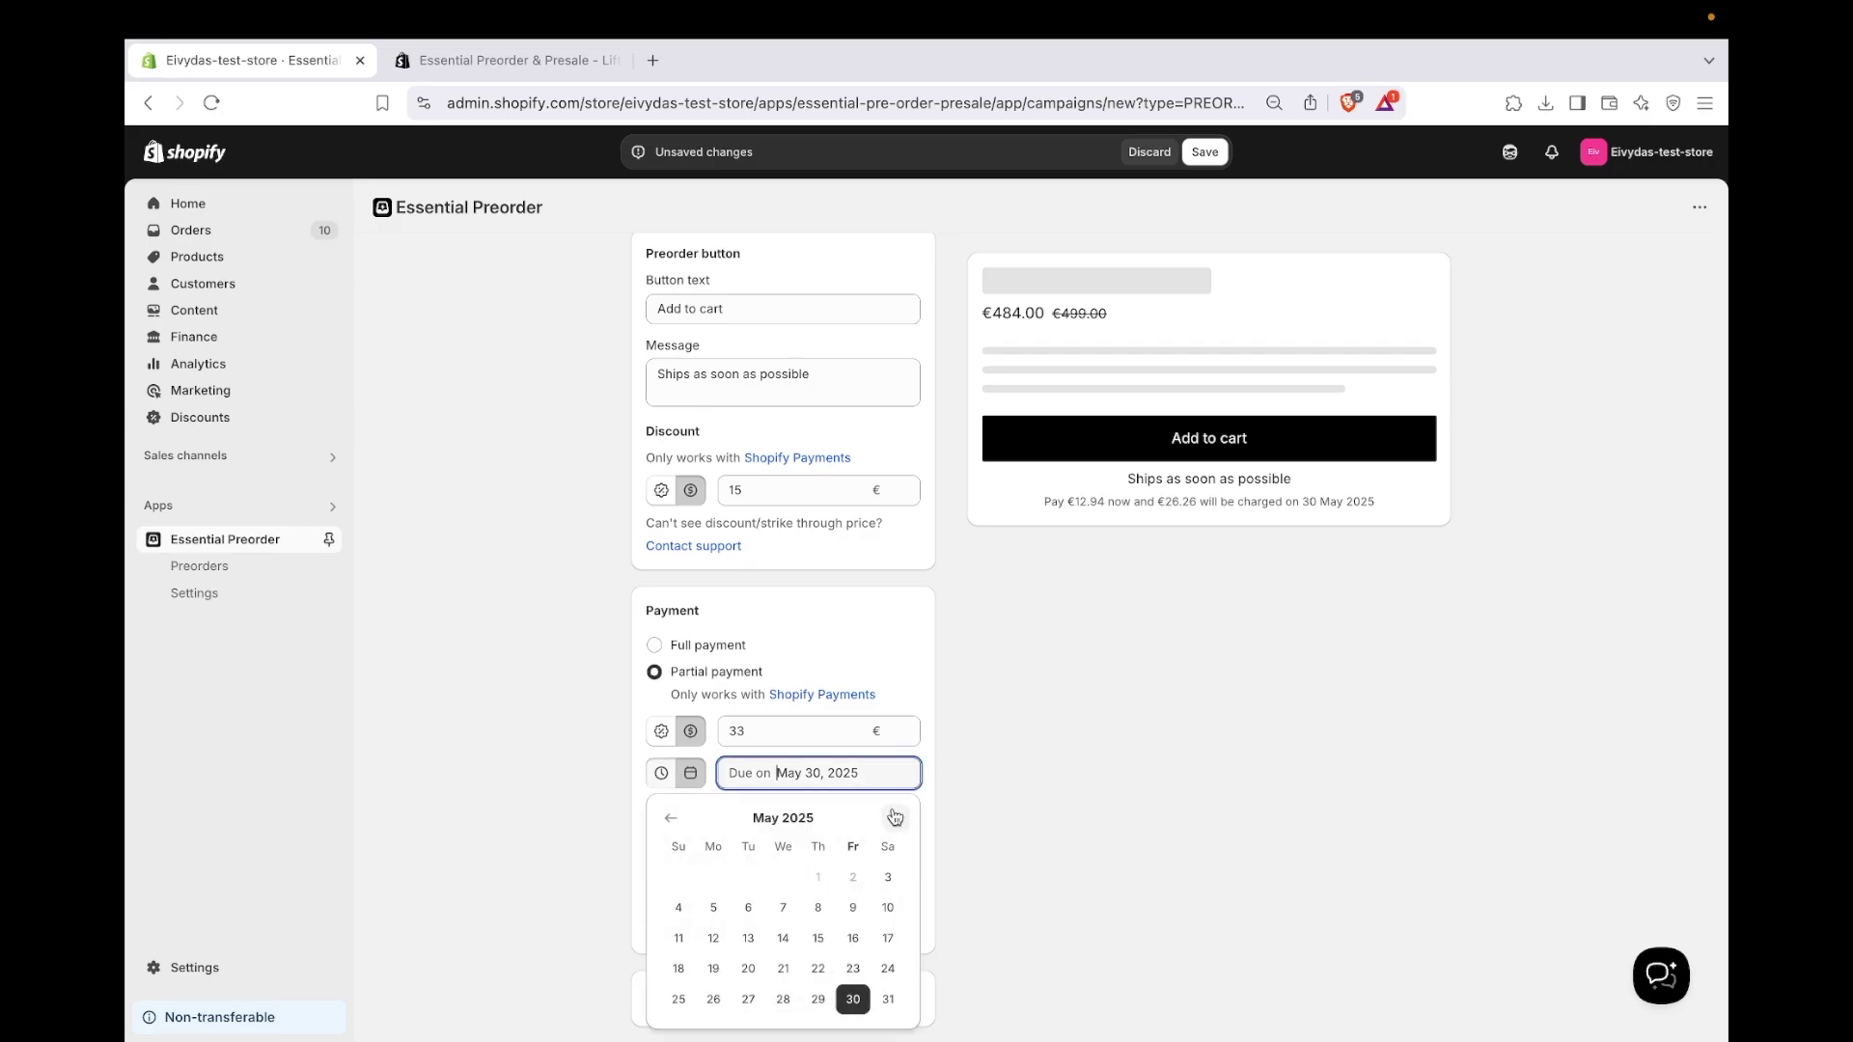
{"action": "left_click", "coordinate": [895, 817]}
{"action": "left_click", "coordinate": [855, 880]}
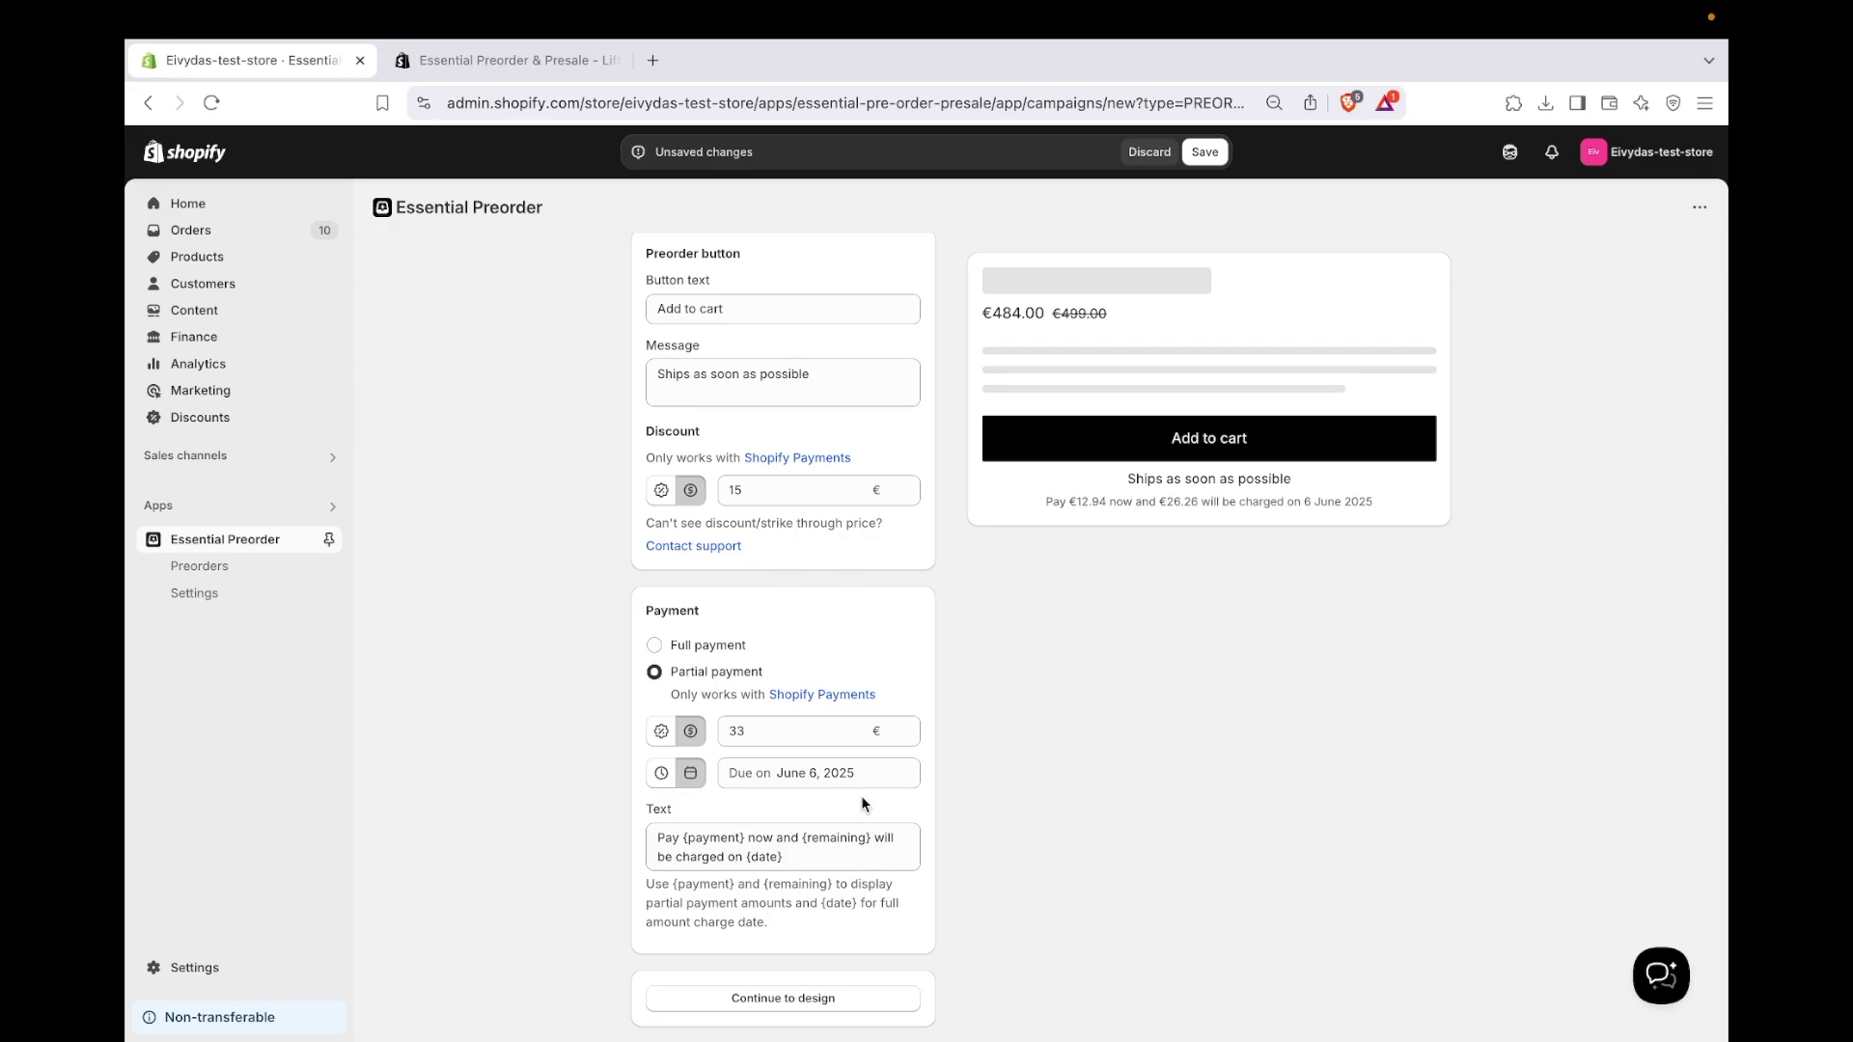
{"action": "triple_click", "coordinate": [1172, 498]}
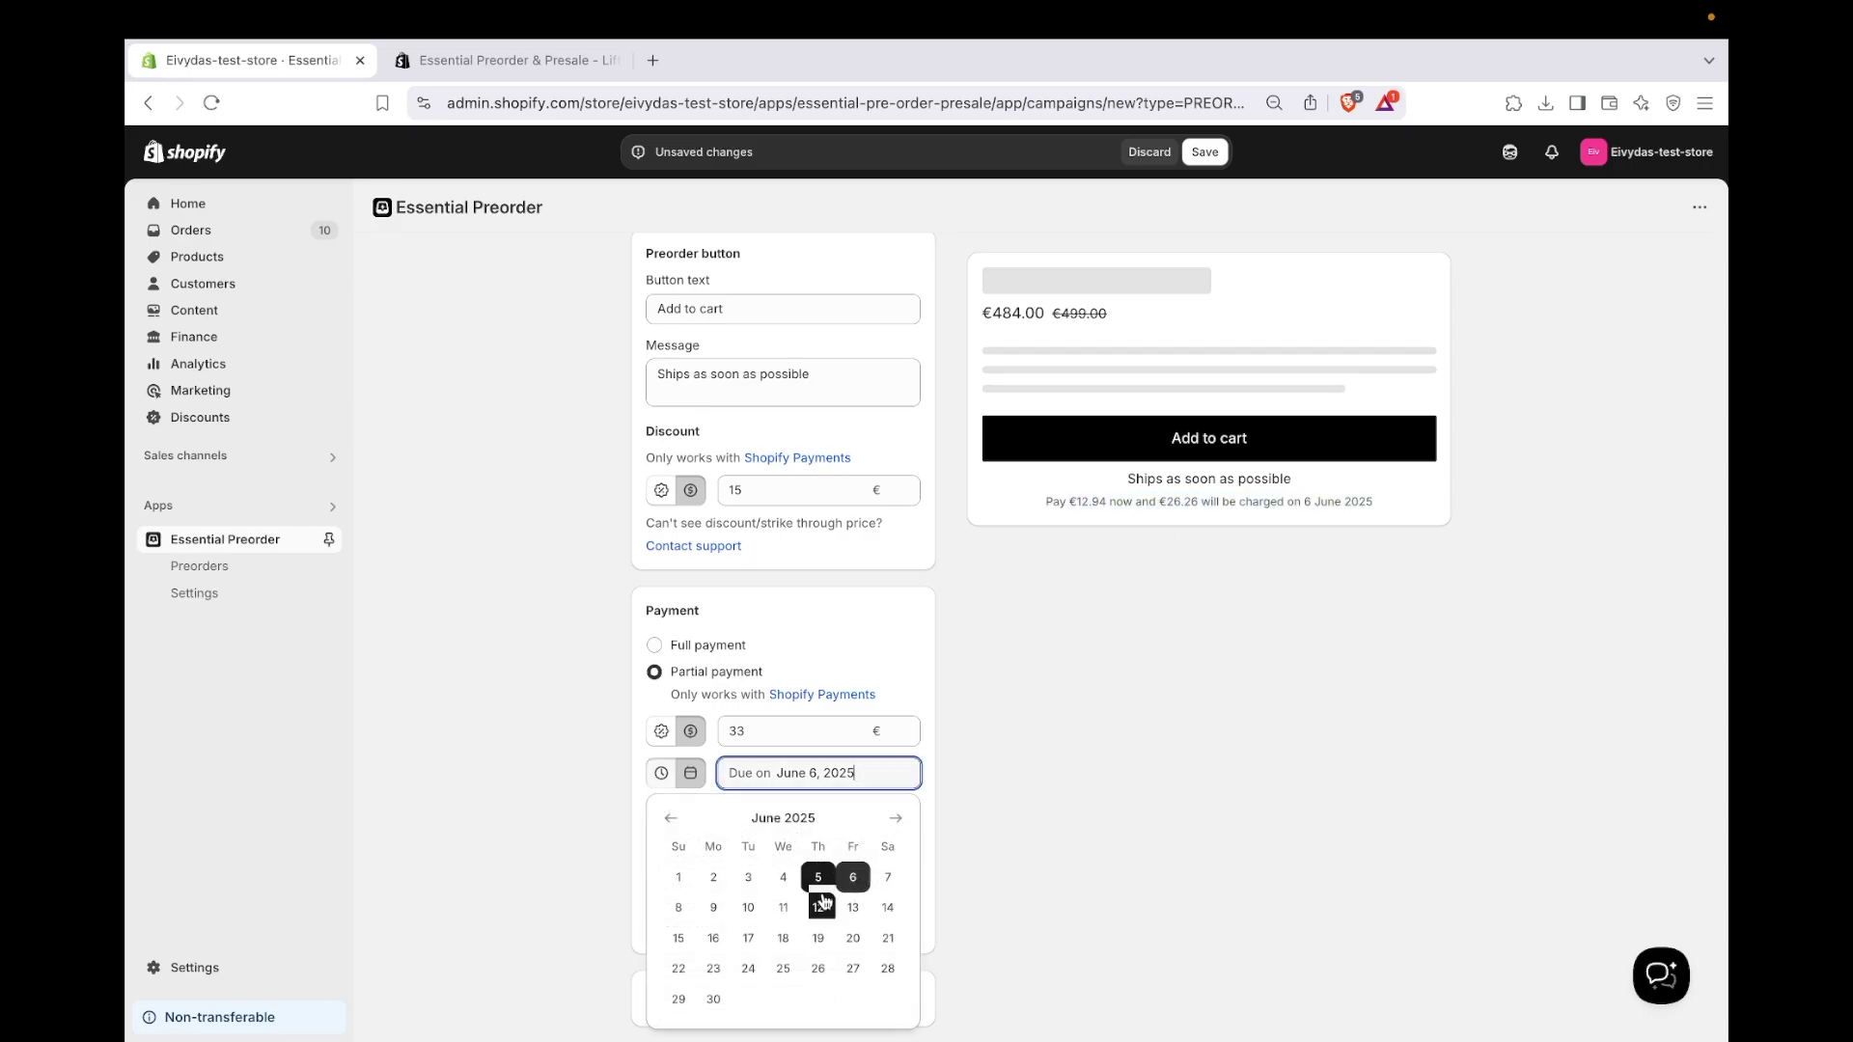
{"action": "left_click", "coordinate": [782, 968]}
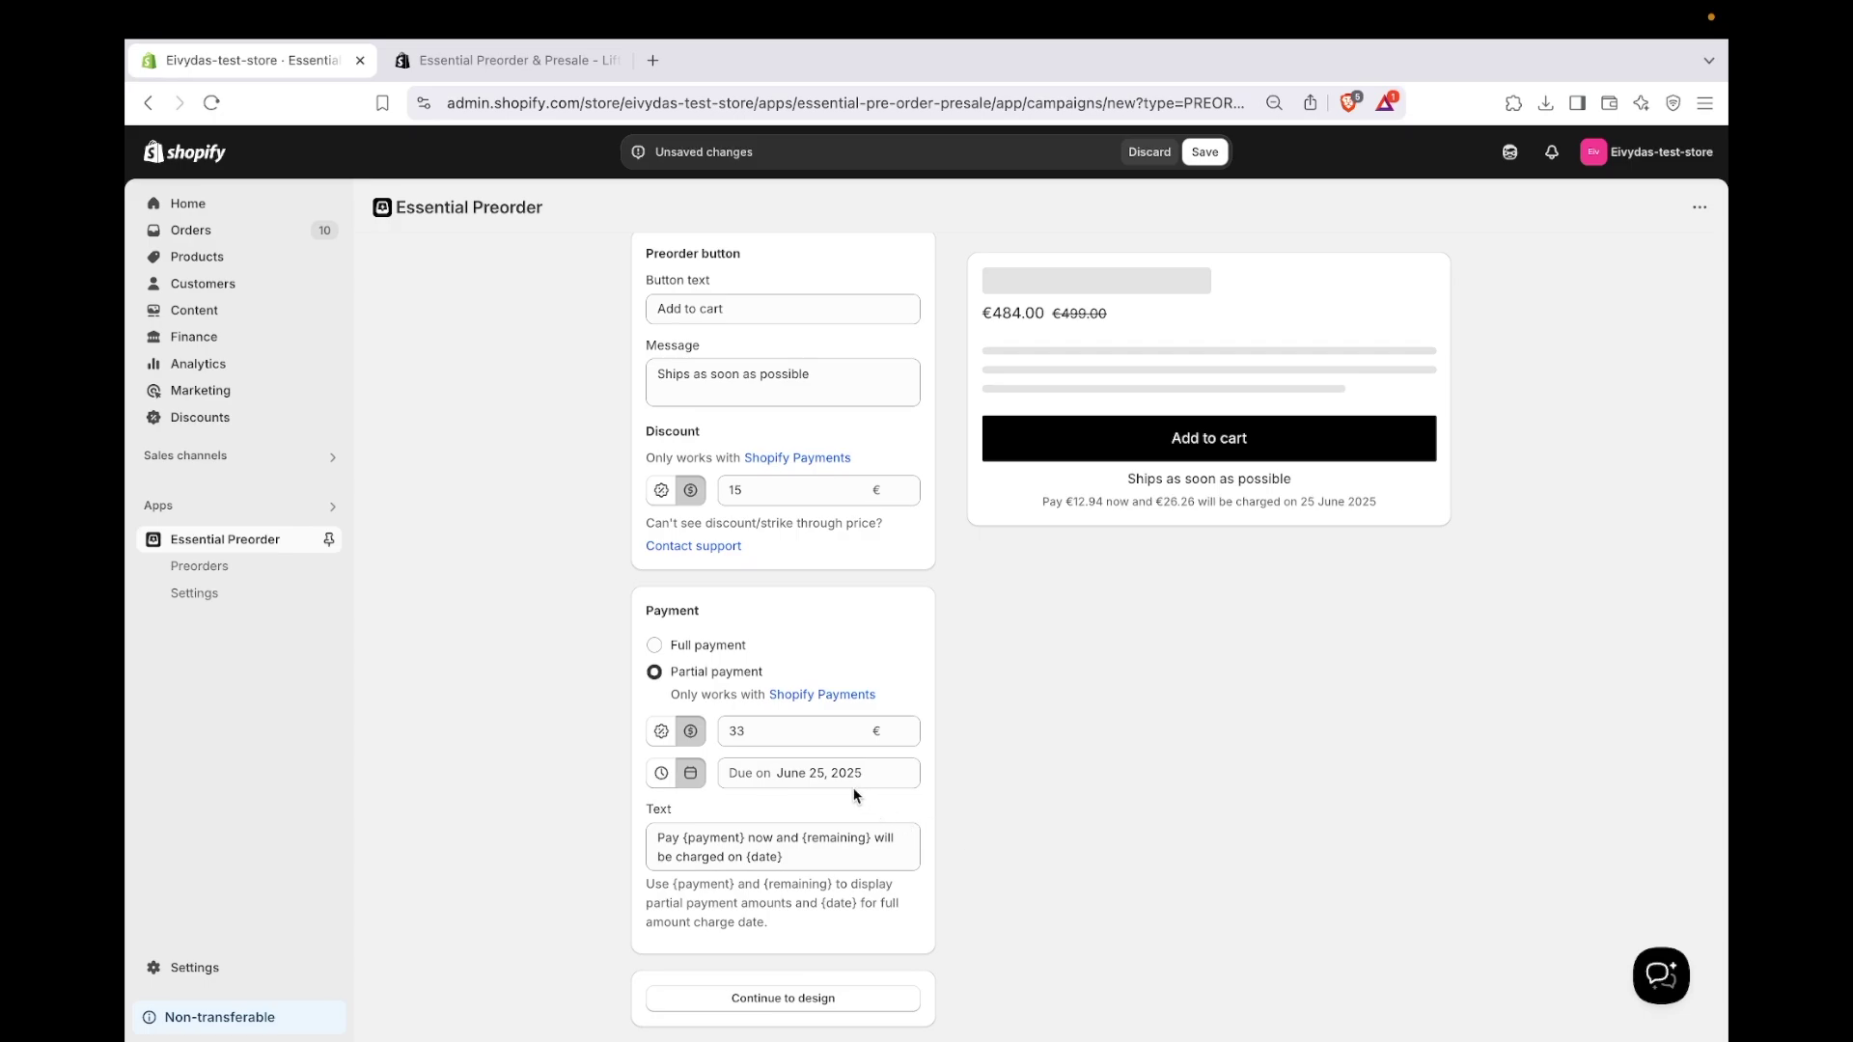
{"action": "left_click_drag", "start_coordinate": [795, 861], "coordinate": [627, 827]}
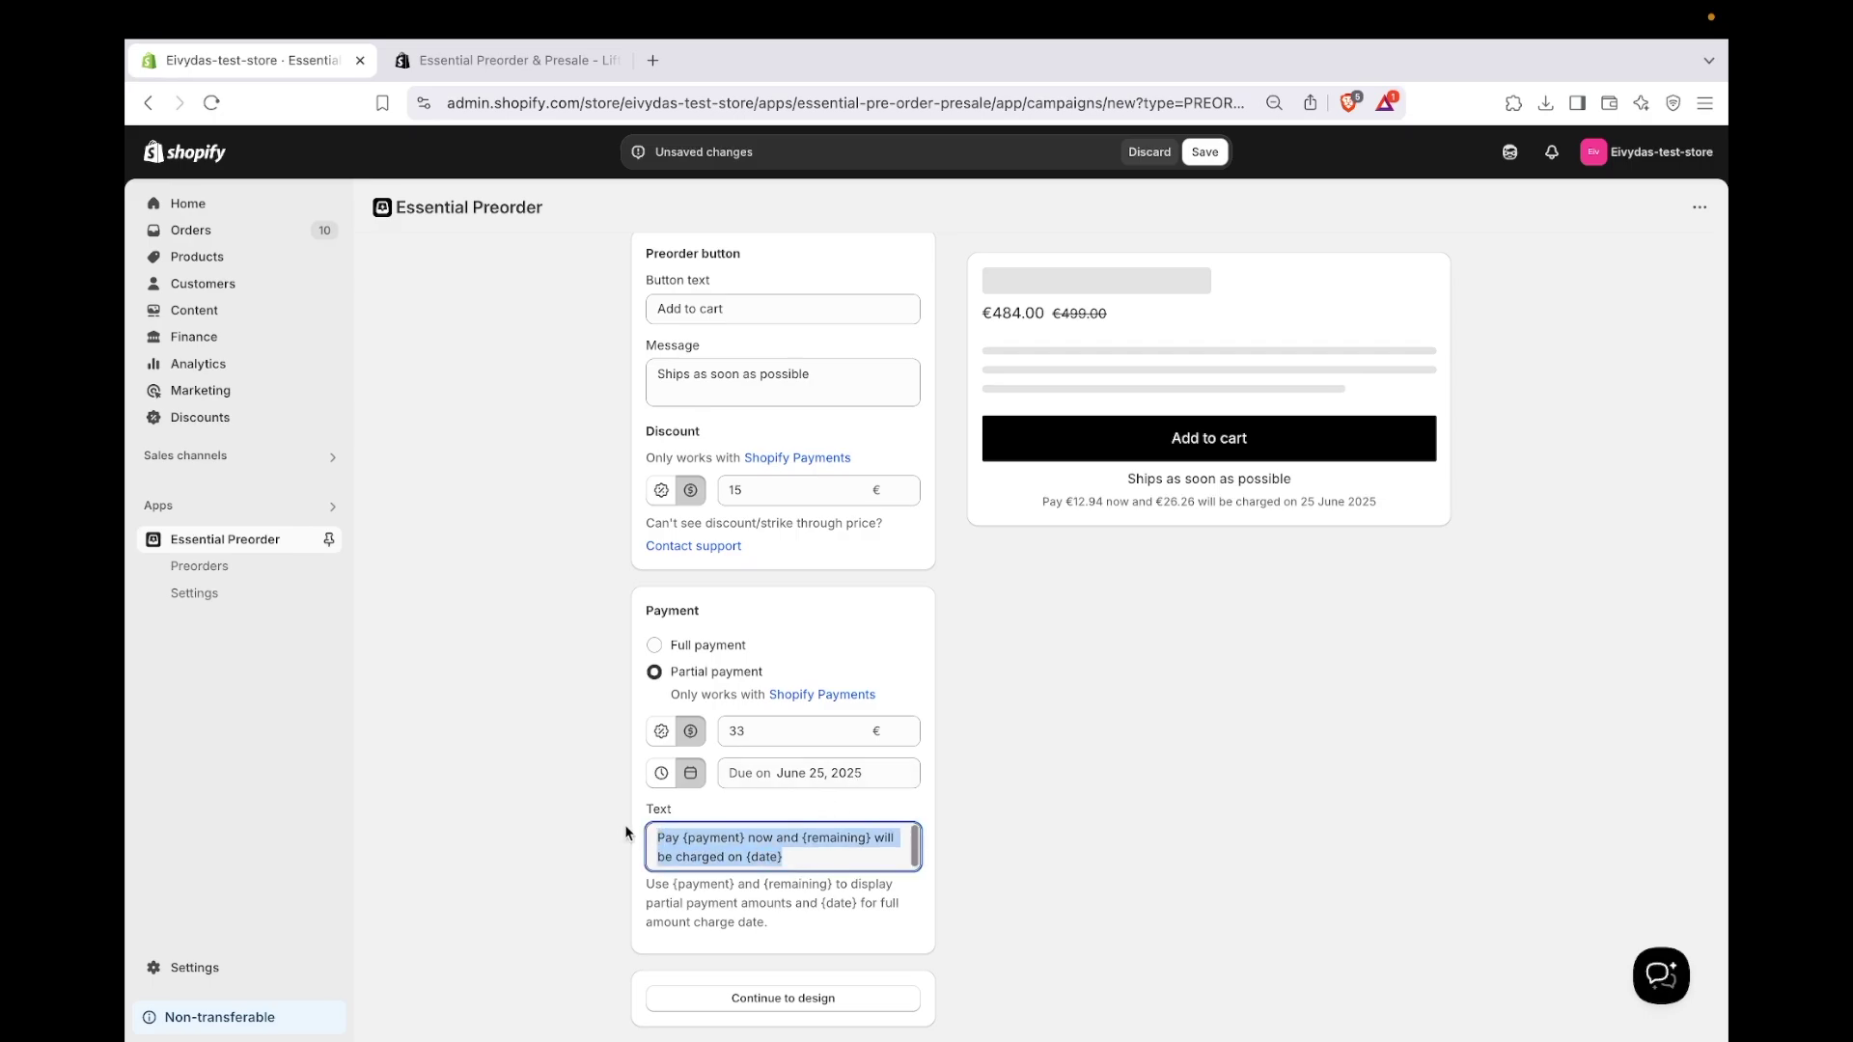
{"action": "left_click", "coordinate": [614, 830]}
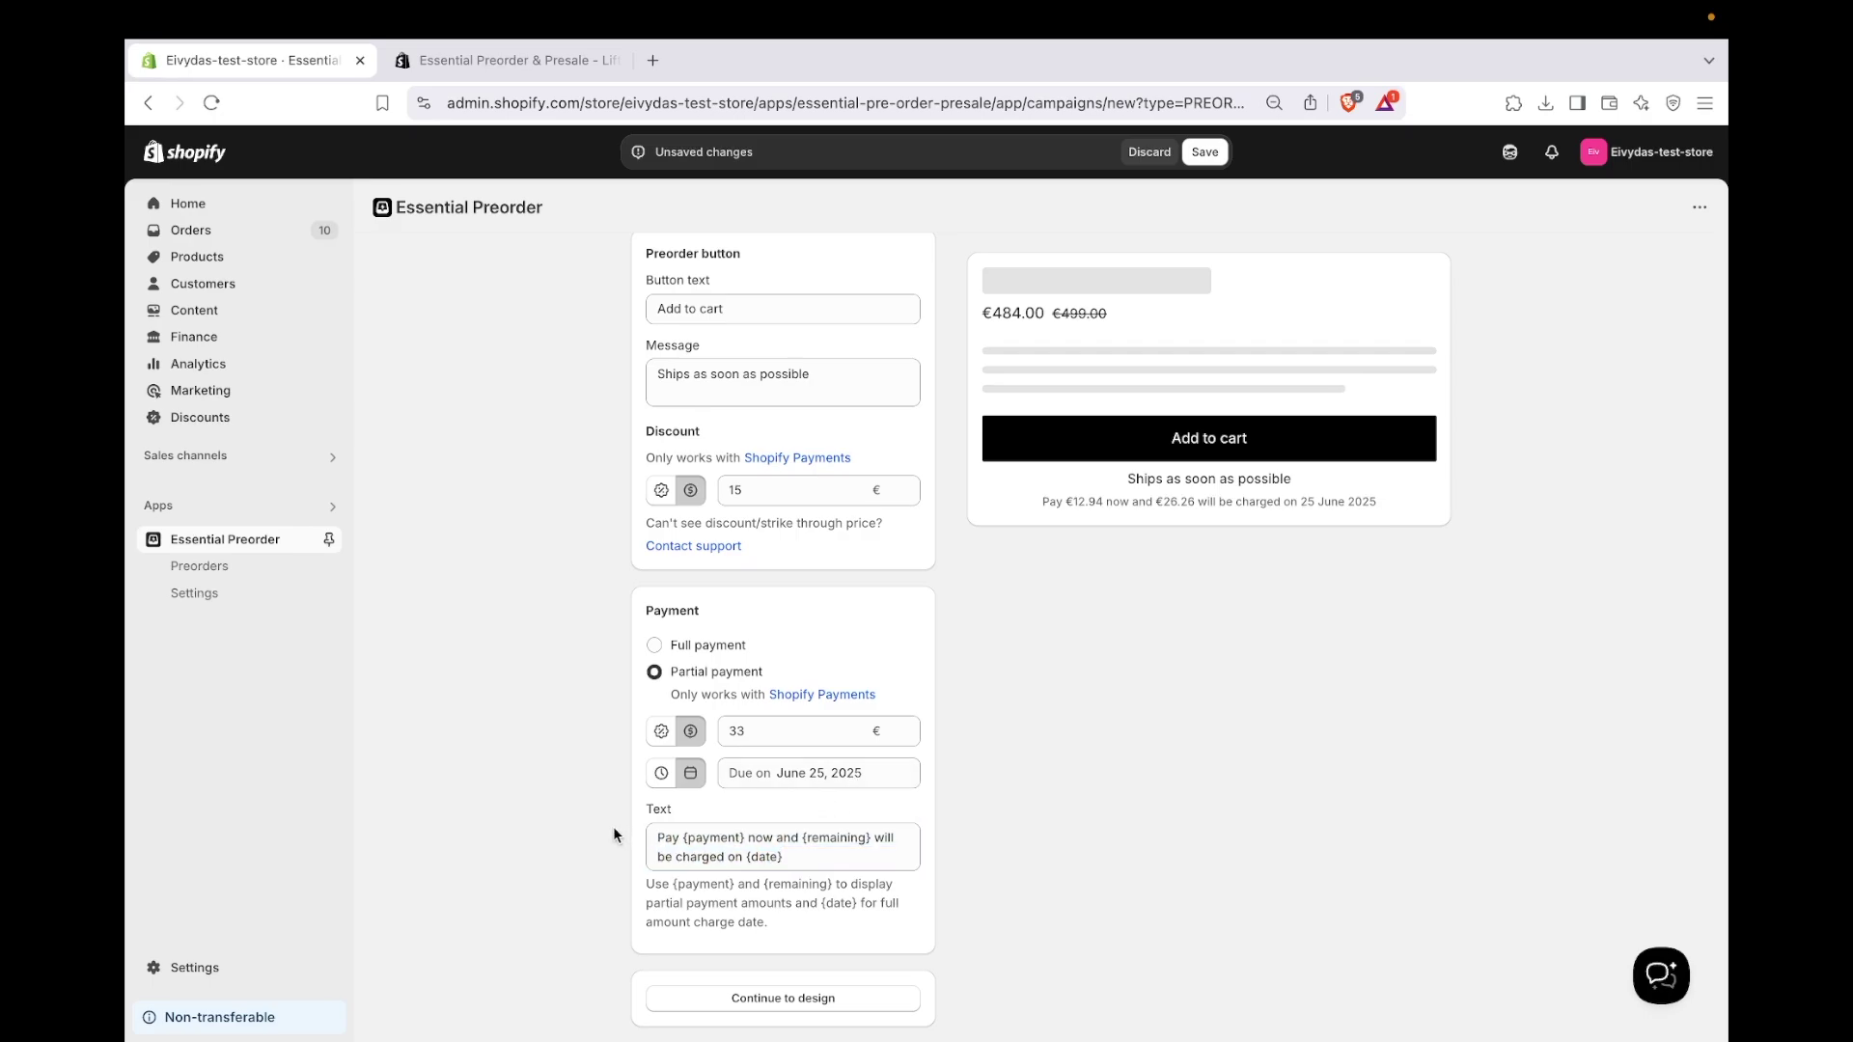
{"action": "left_click_drag", "start_coordinate": [644, 885], "coordinate": [782, 924]}
{"action": "scroll", "coordinate": [781, 922], "scroll_direction": "down", "scroll_amount": 1}
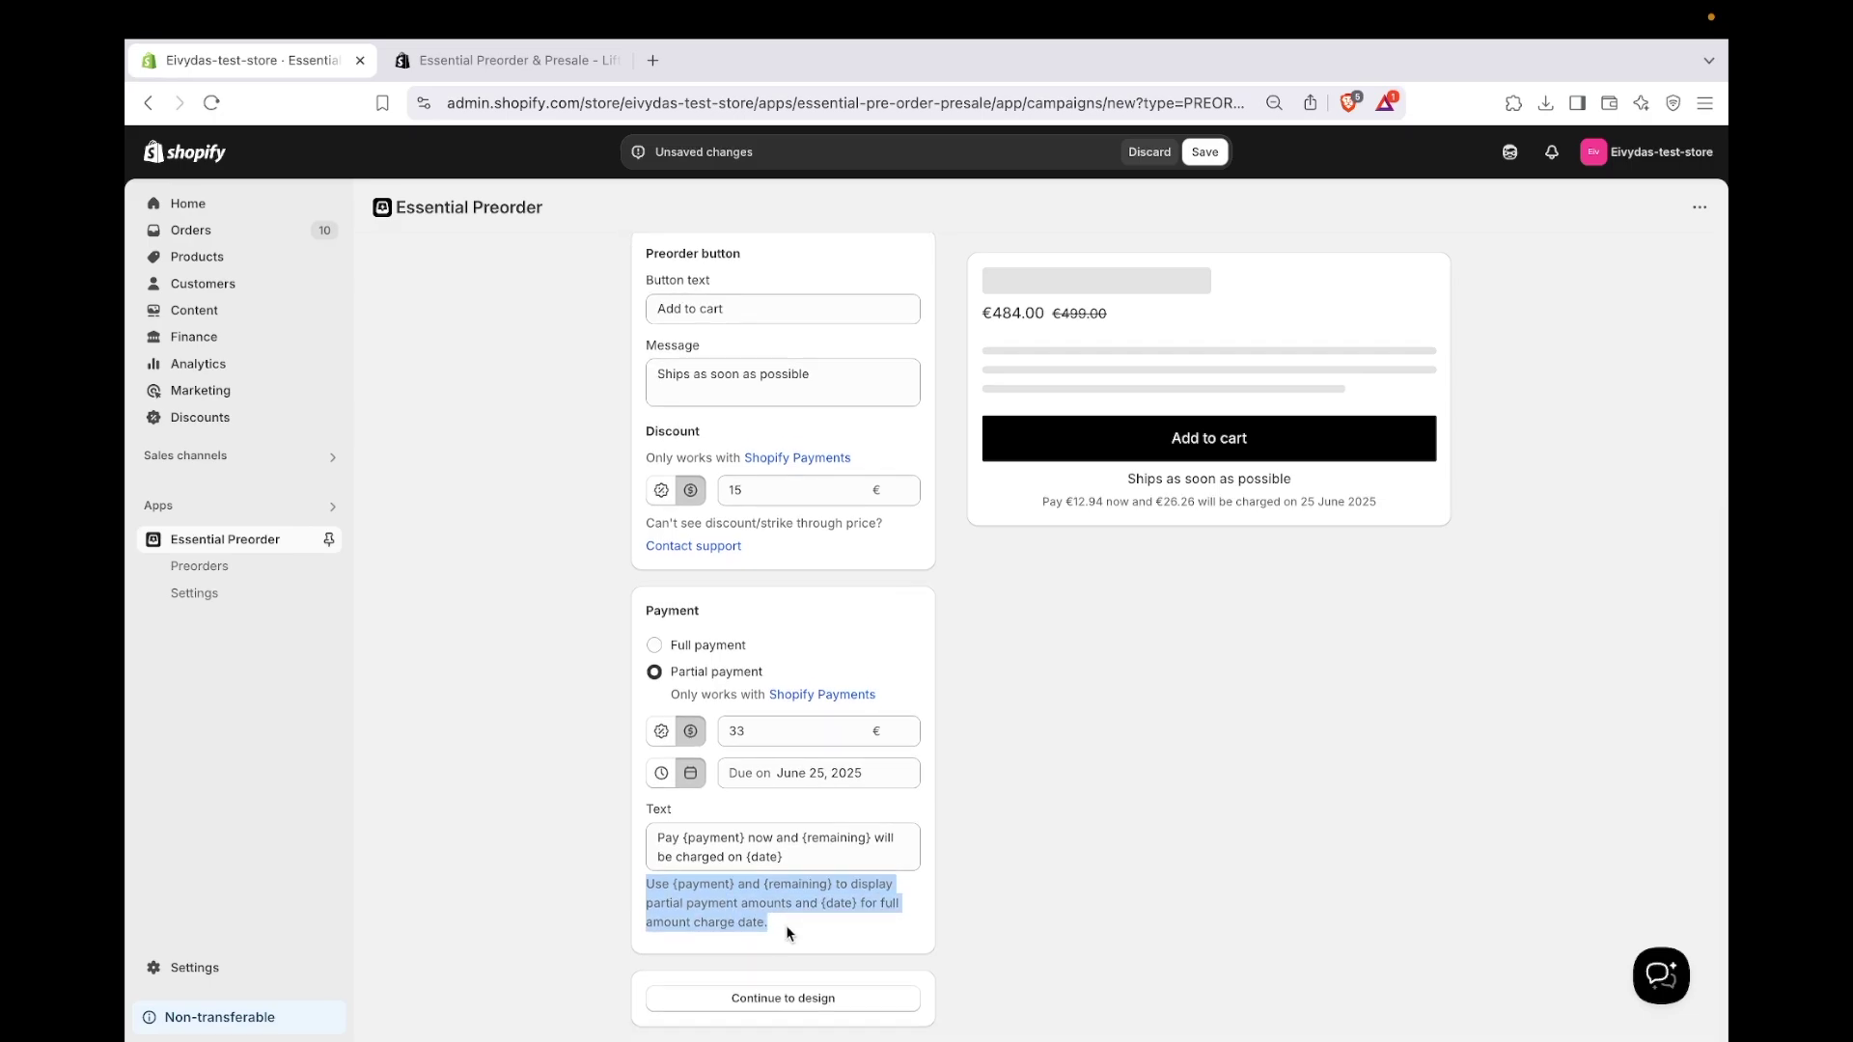
{"action": "left_click", "coordinate": [786, 925]}
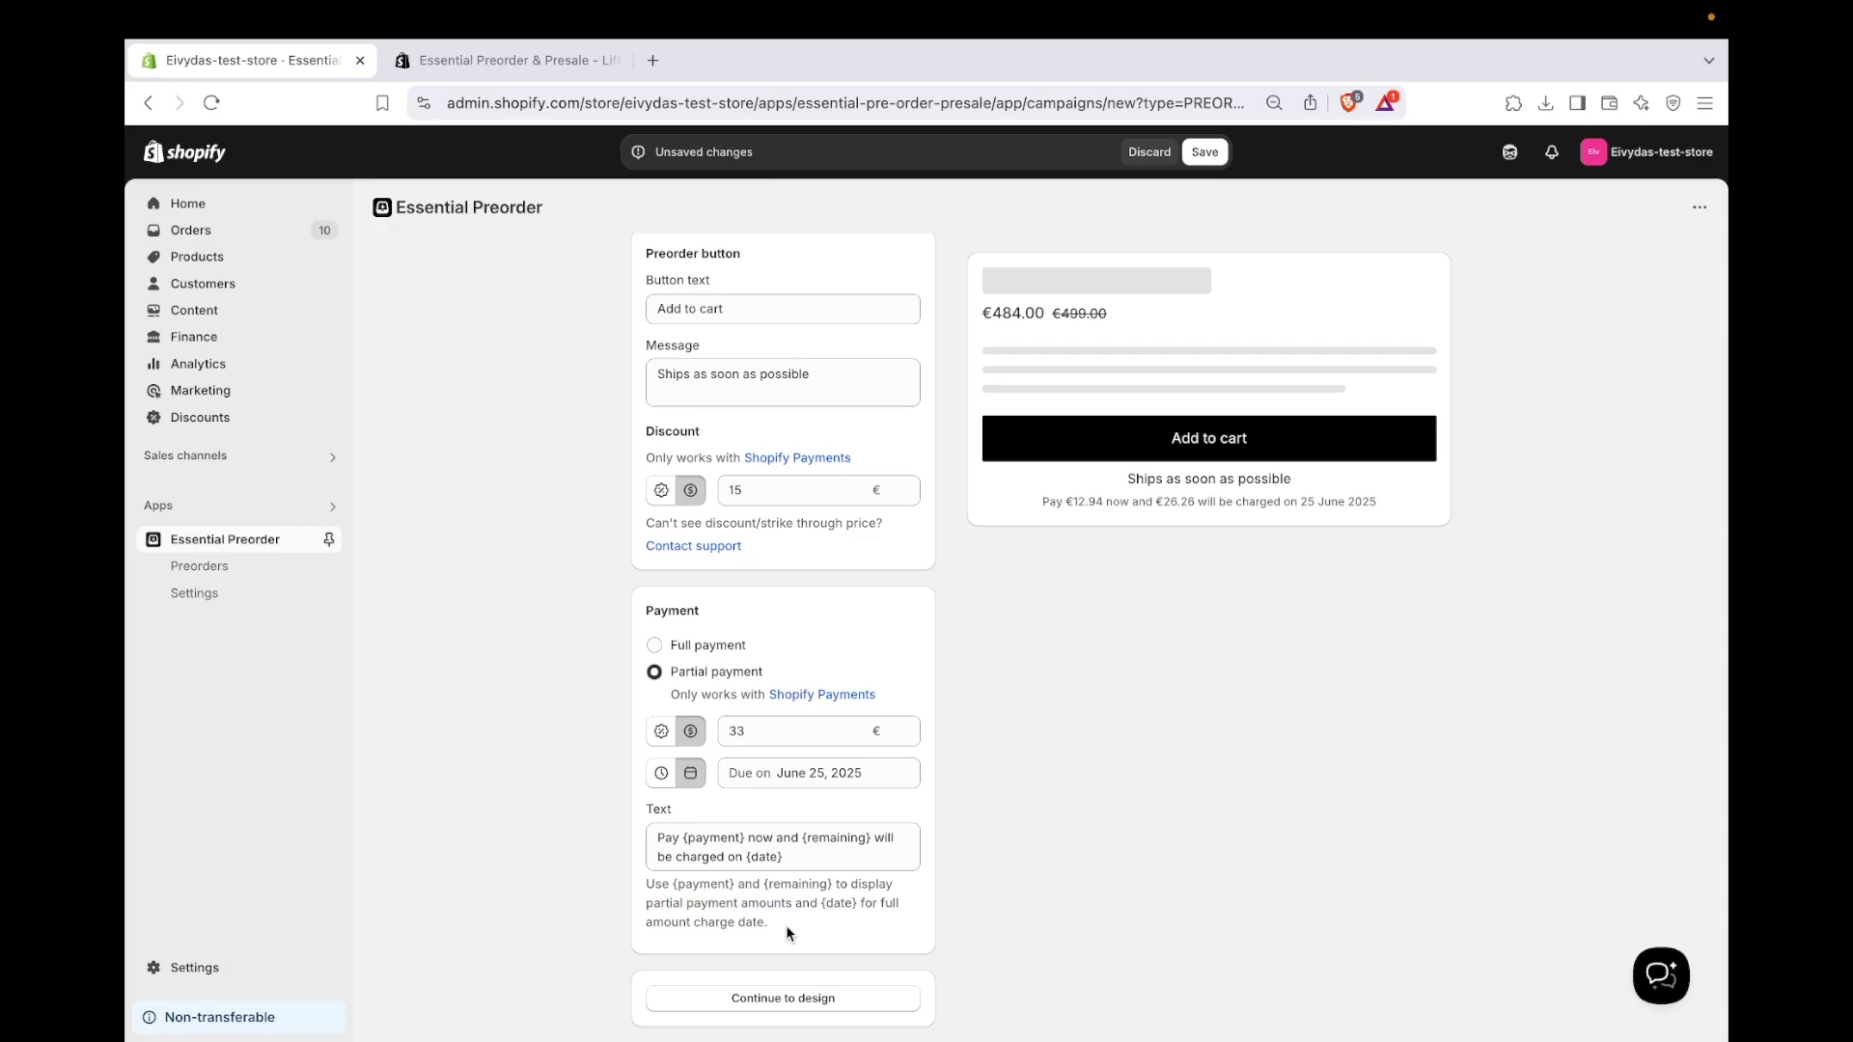
{"action": "left_click", "coordinate": [784, 998]}
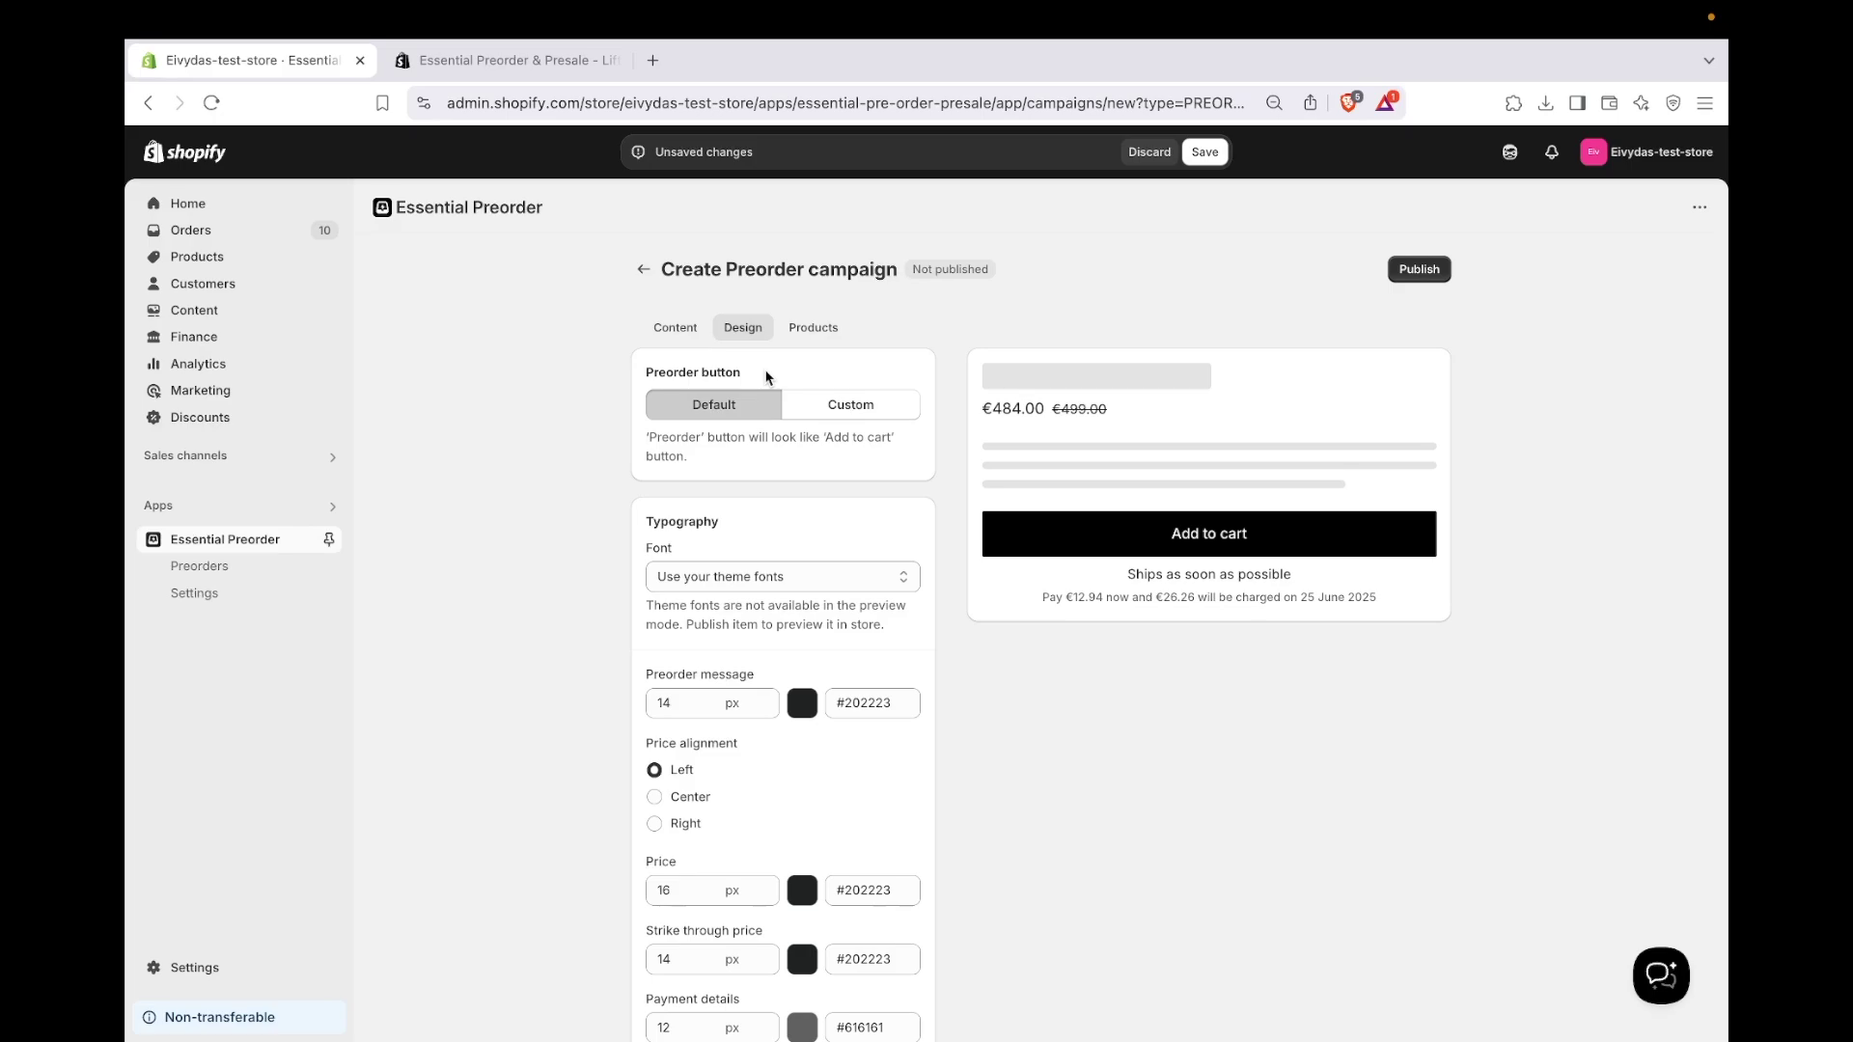
- Give the custom button a gradient background from cyan #00fafa to dark green #156436
{"action": "left_click", "coordinate": [872, 406]}
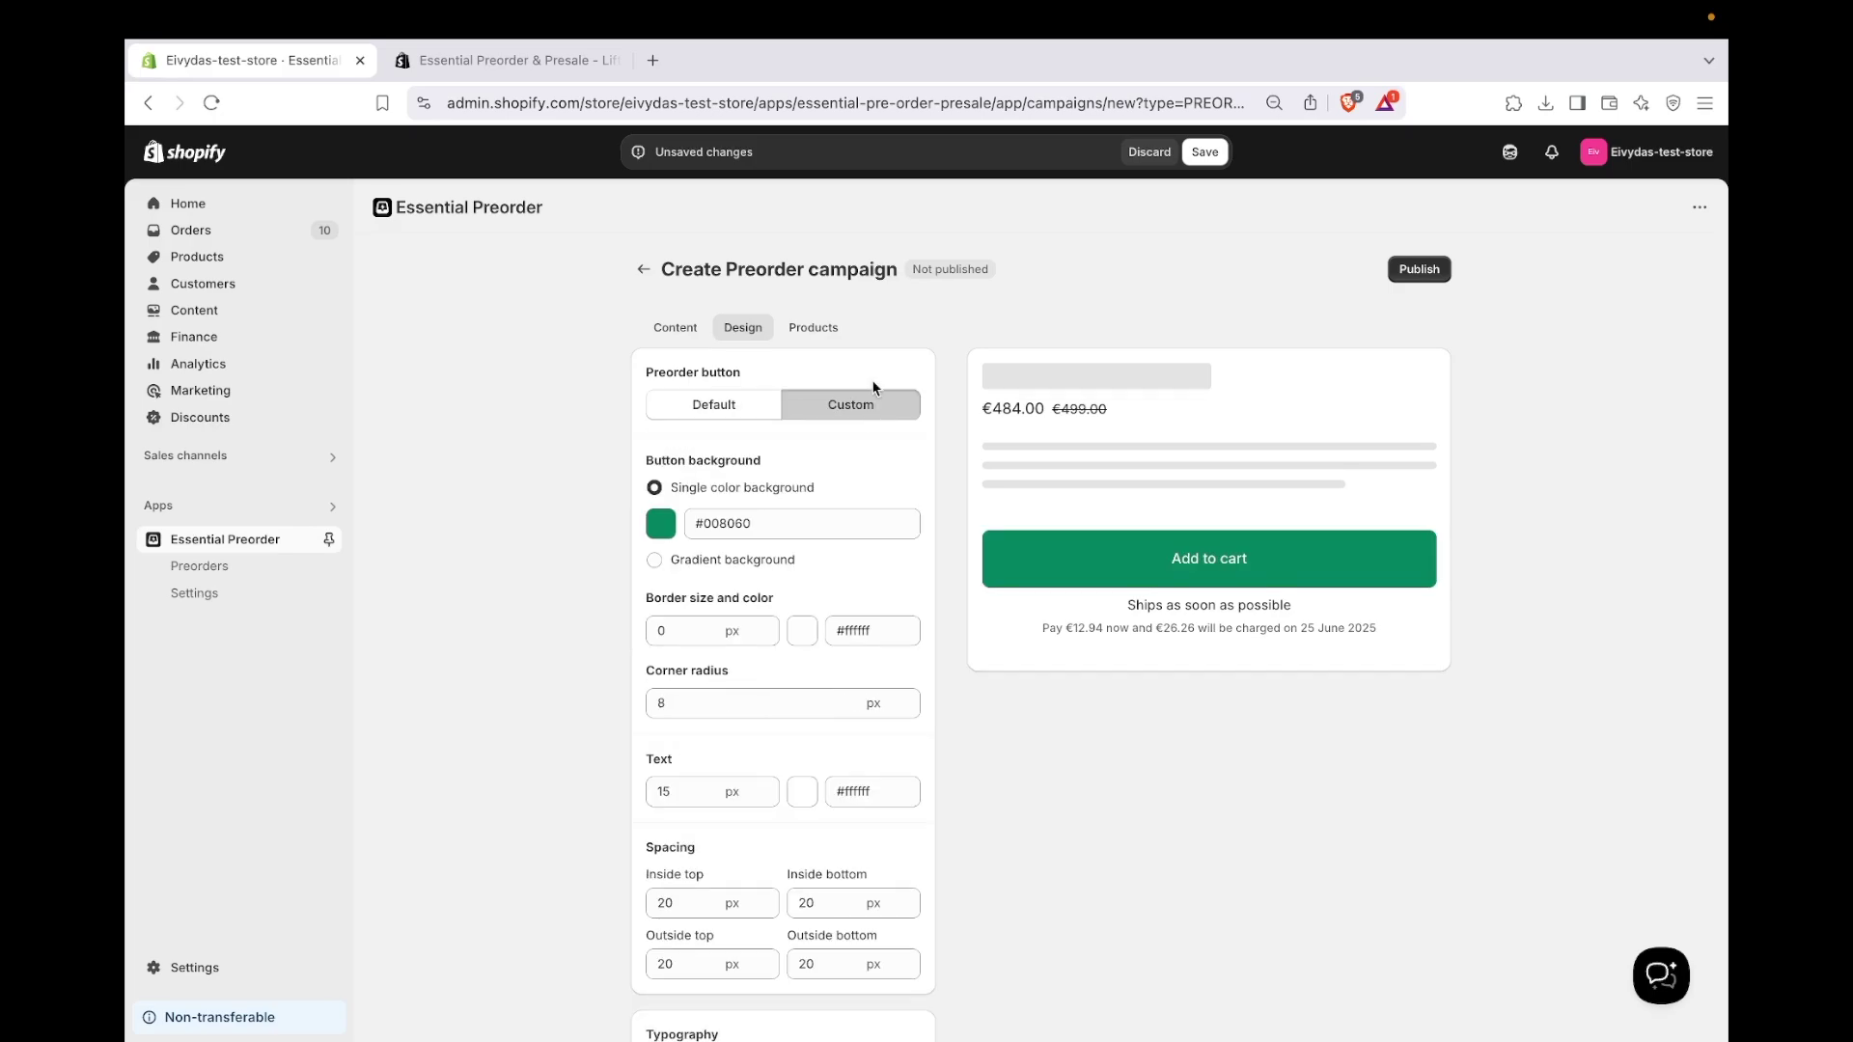
{"action": "scroll", "coordinate": [874, 385], "scroll_direction": "down", "scroll_amount": 1}
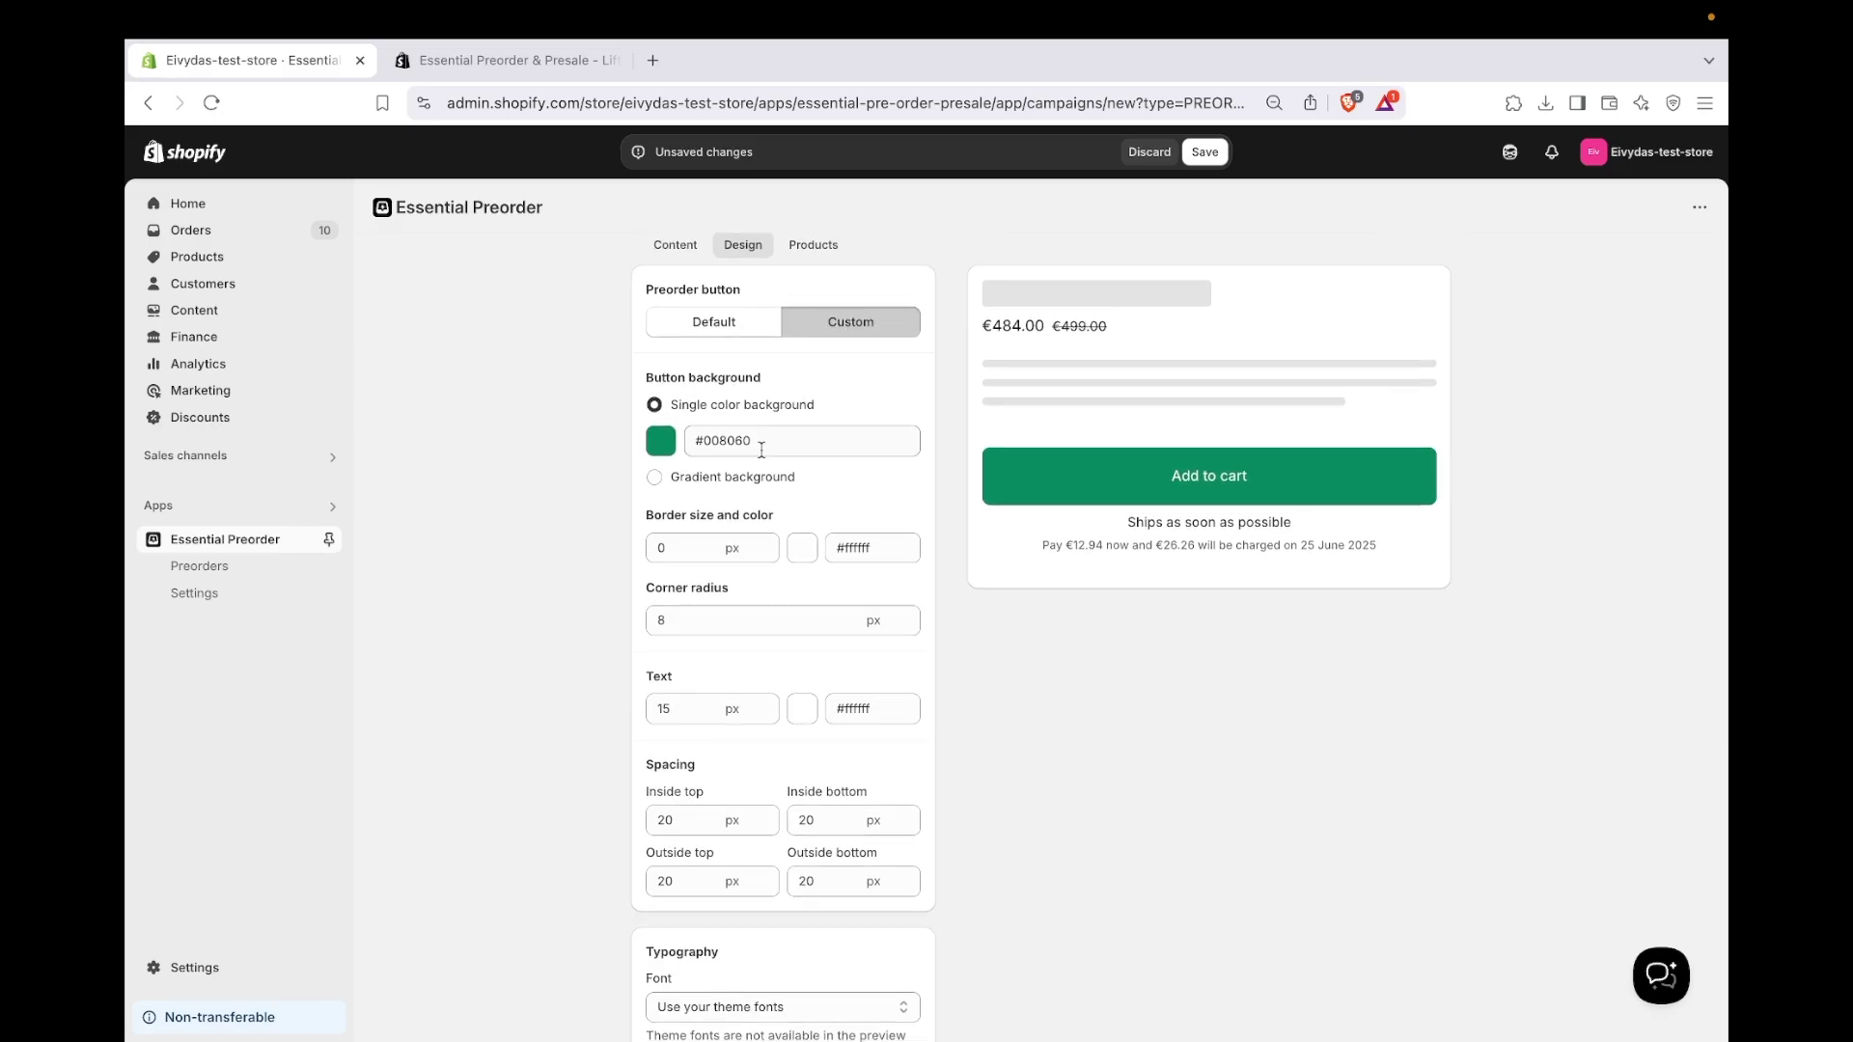
{"action": "left_click", "coordinate": [763, 477]}
{"action": "scroll", "coordinate": [788, 452], "scroll_direction": "down", "scroll_amount": 1}
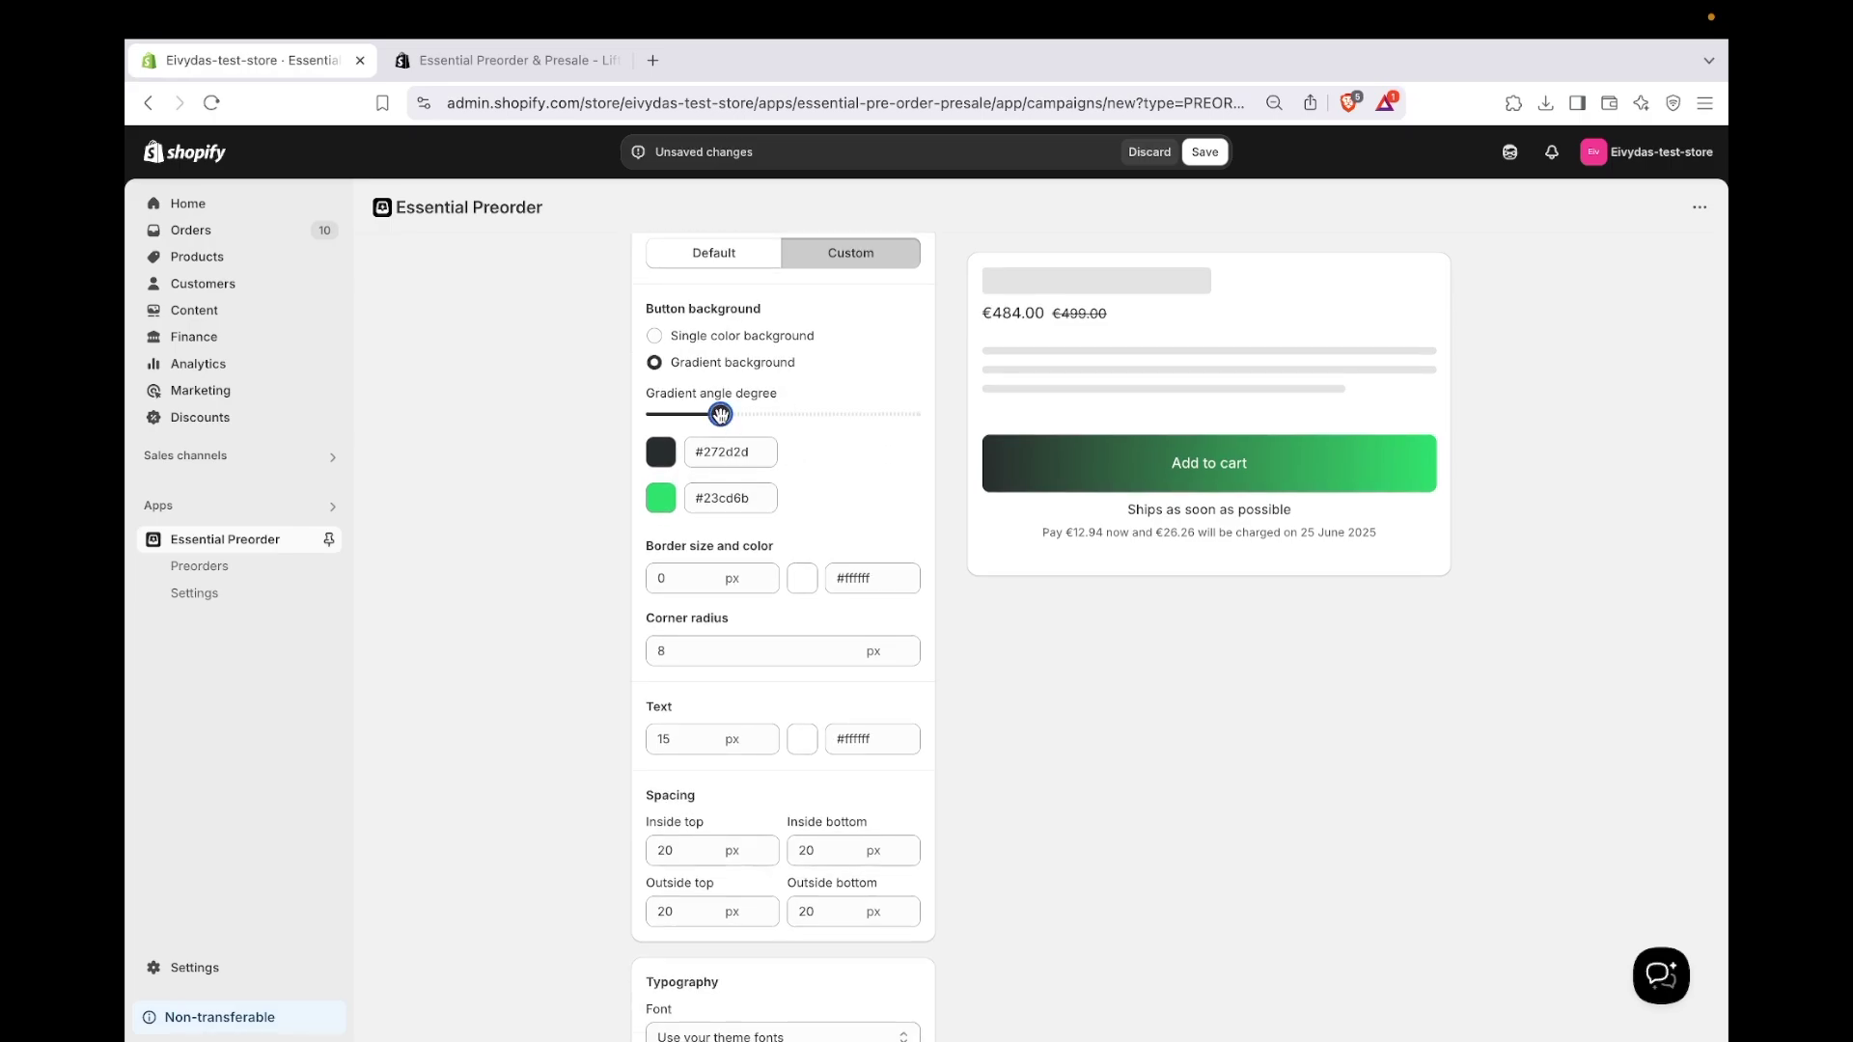
{"action": "left_click_drag", "start_coordinate": [719, 414], "coordinate": [831, 414]}
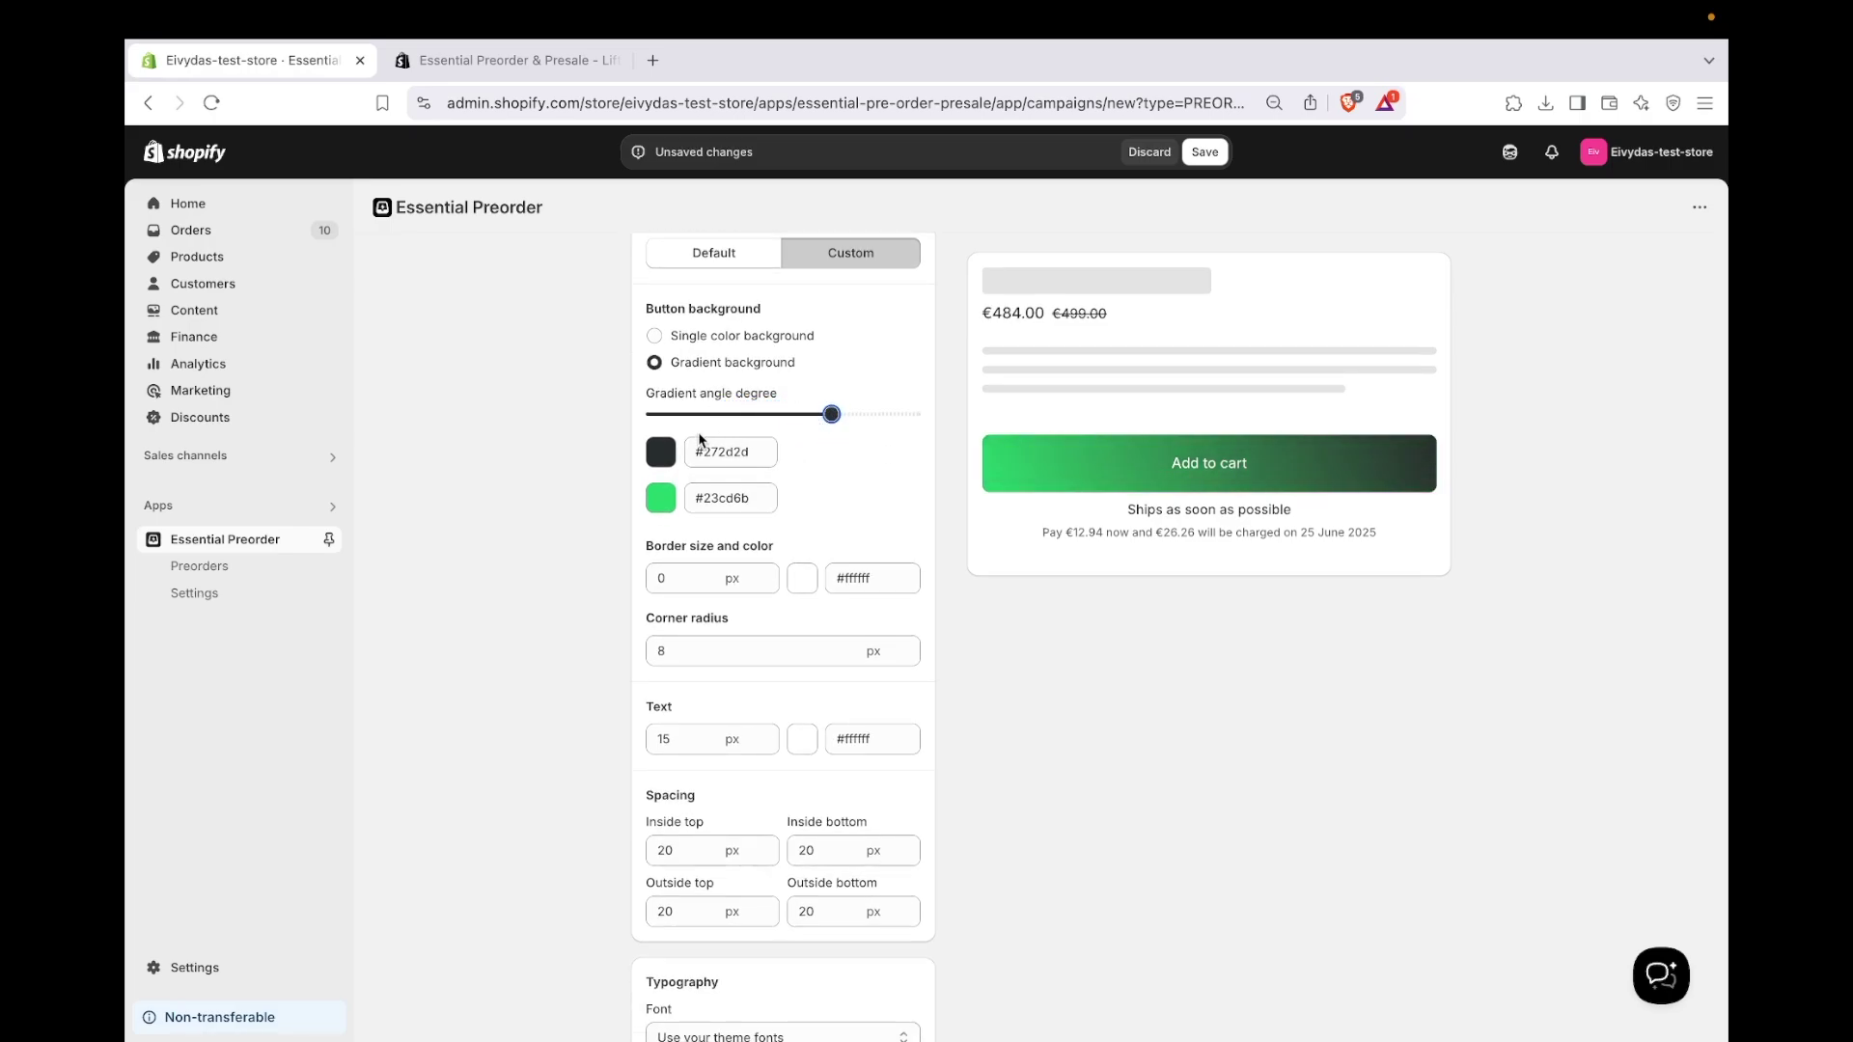
{"action": "left_click", "coordinate": [670, 453]}
{"action": "left_click", "coordinate": [719, 476]}
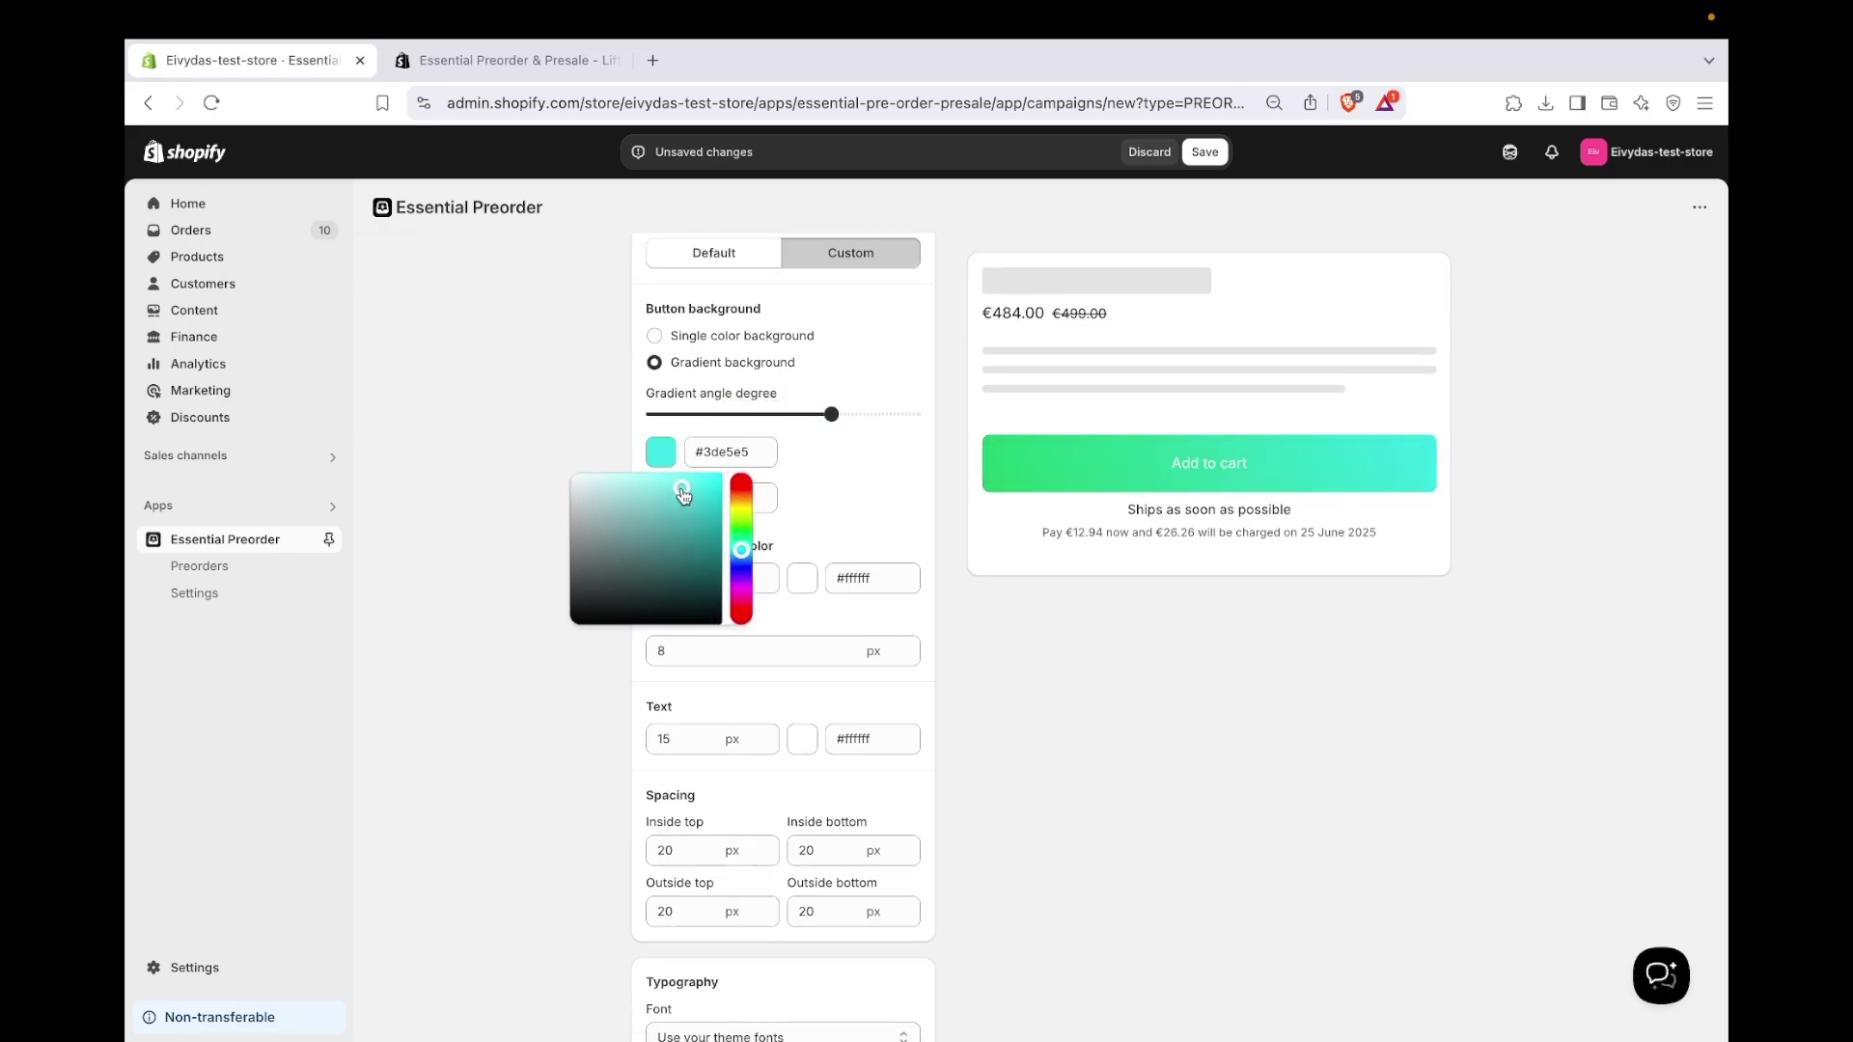
{"action": "left_click", "coordinate": [843, 461]}
{"action": "left_click", "coordinate": [665, 499]}
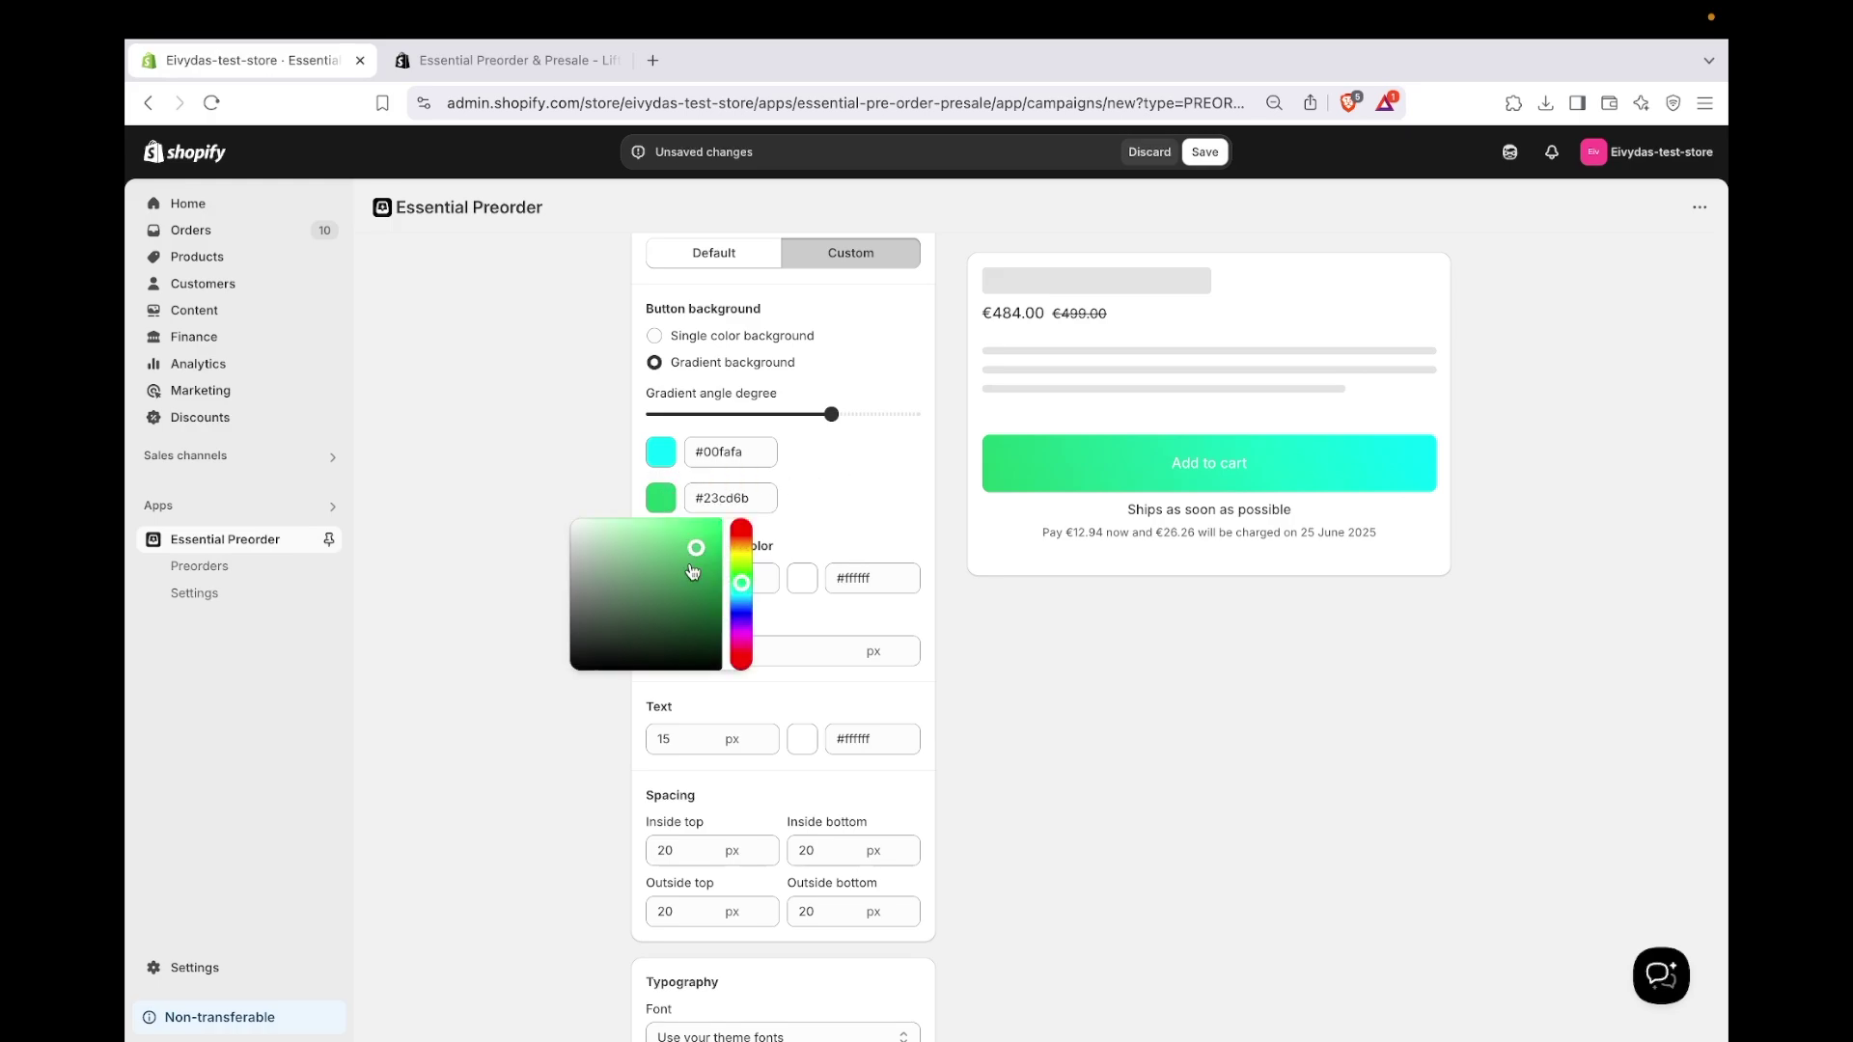
{"action": "left_click_drag", "start_coordinate": [693, 574], "coordinate": [693, 617]}
{"action": "left_click", "coordinate": [855, 489]}
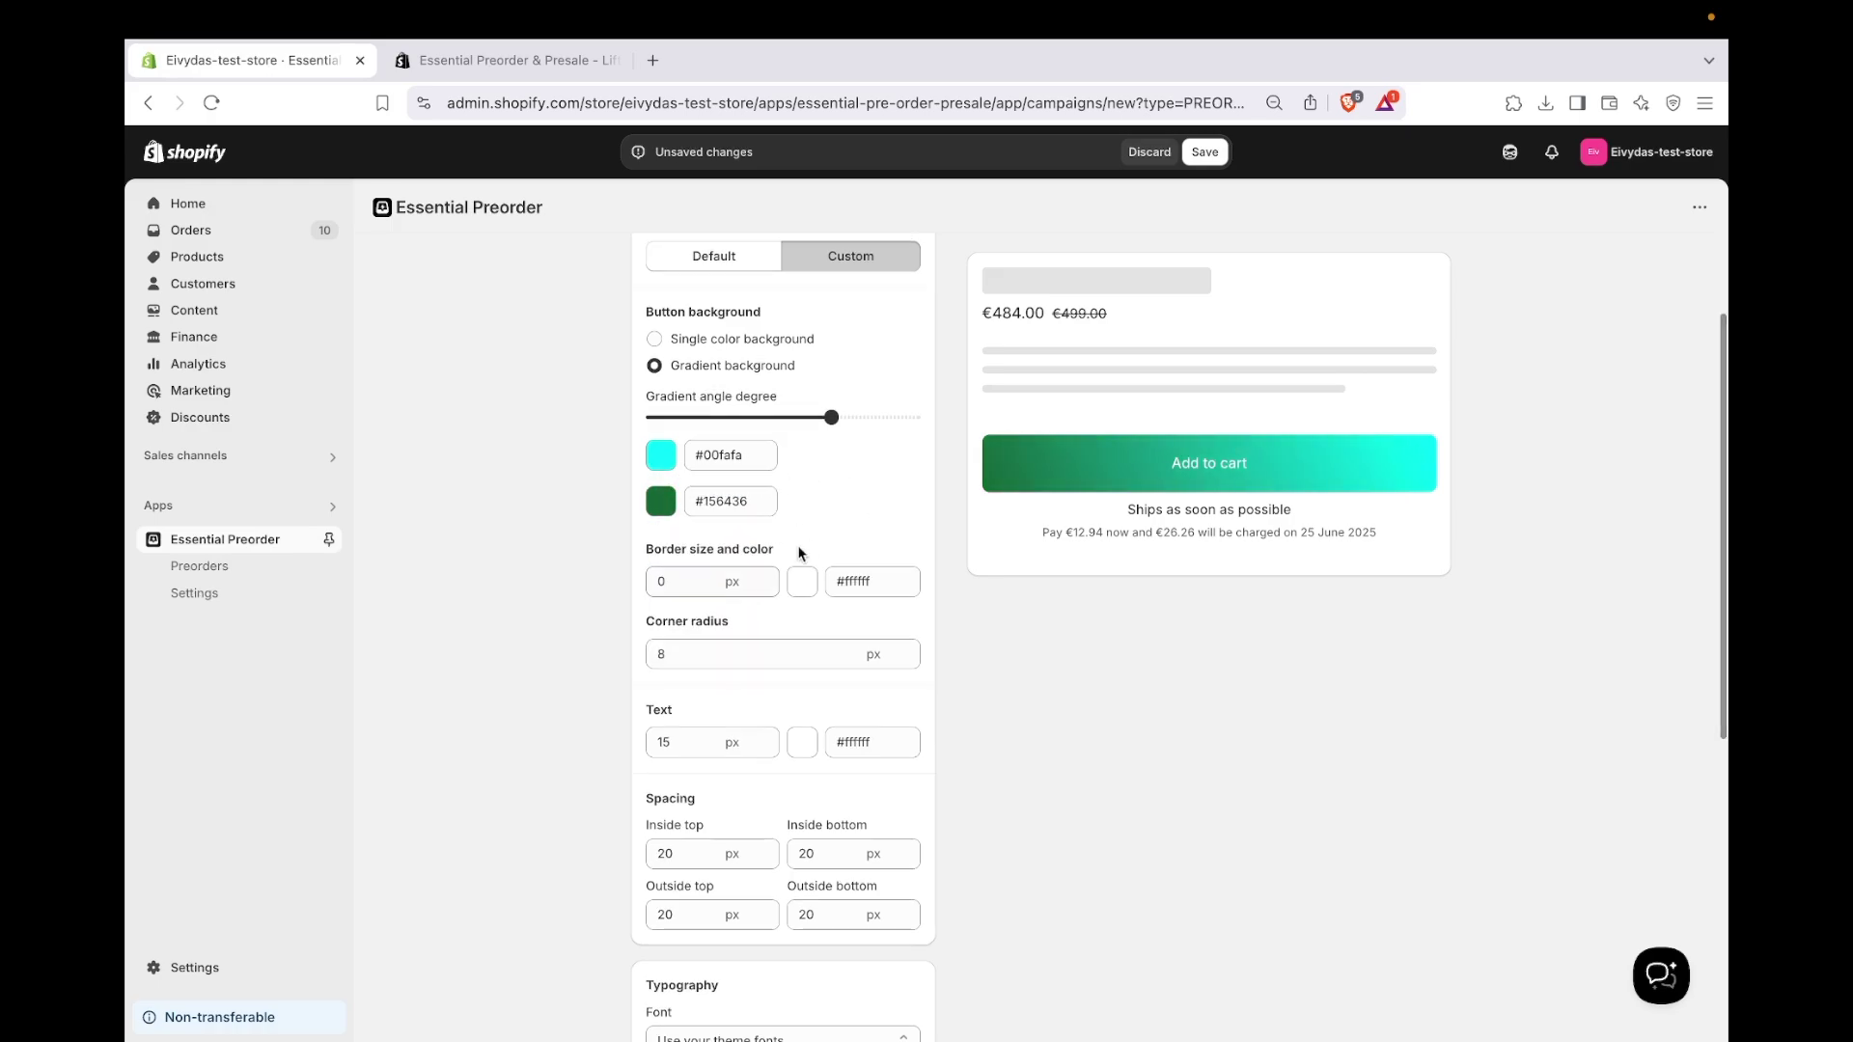
- Set the button border to 4px and corner radius to 16px
{"action": "left_click", "coordinate": [767, 576]}
{"action": "left_click", "coordinate": [767, 576]}
{"action": "left_click", "coordinate": [767, 576]}
{"action": "left_click", "coordinate": [767, 576]}
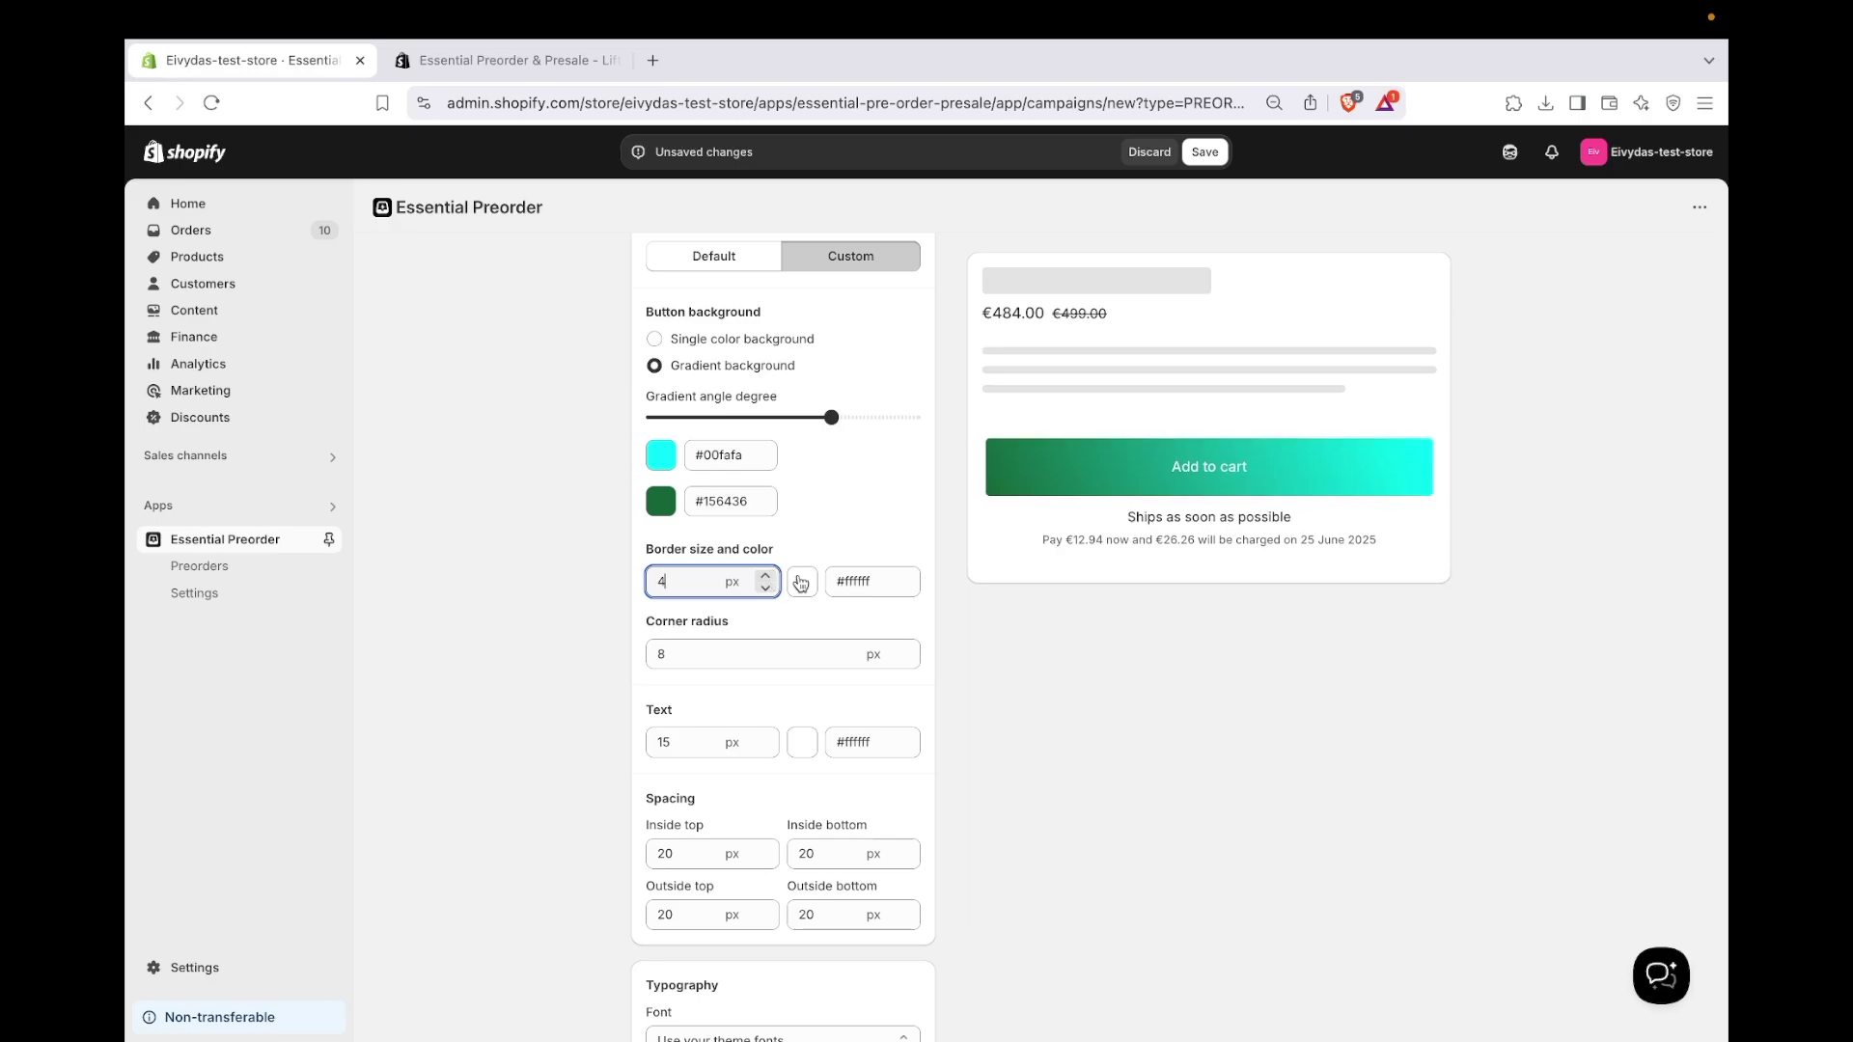
{"action": "left_click", "coordinate": [907, 649]}
{"action": "left_click", "coordinate": [907, 649]}
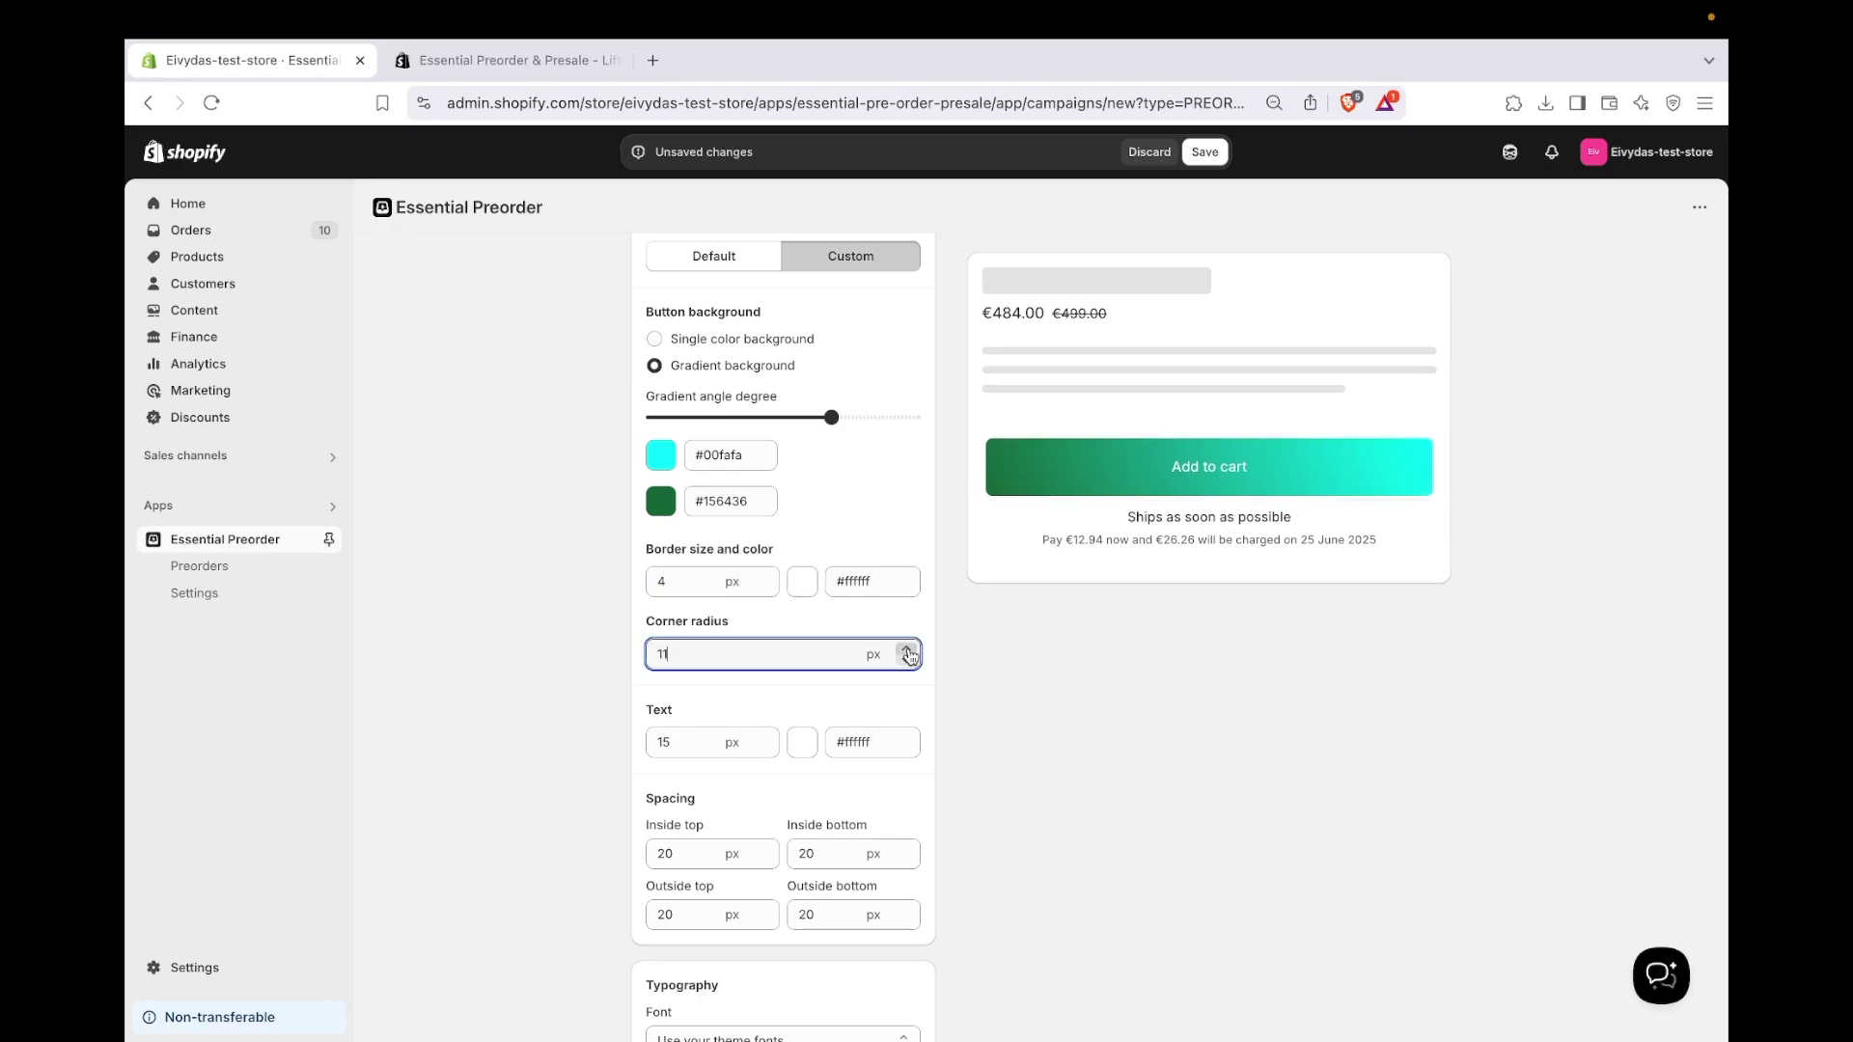
{"action": "left_click", "coordinate": [907, 649]}
{"action": "left_click", "coordinate": [907, 649]}
{"action": "left_click", "coordinate": [907, 650]}
{"action": "left_click", "coordinate": [907, 650]}
- Make the button text 20px in red #cf3c3c
{"action": "scroll", "coordinate": [802, 700], "scroll_direction": "up", "scroll_amount": 1}
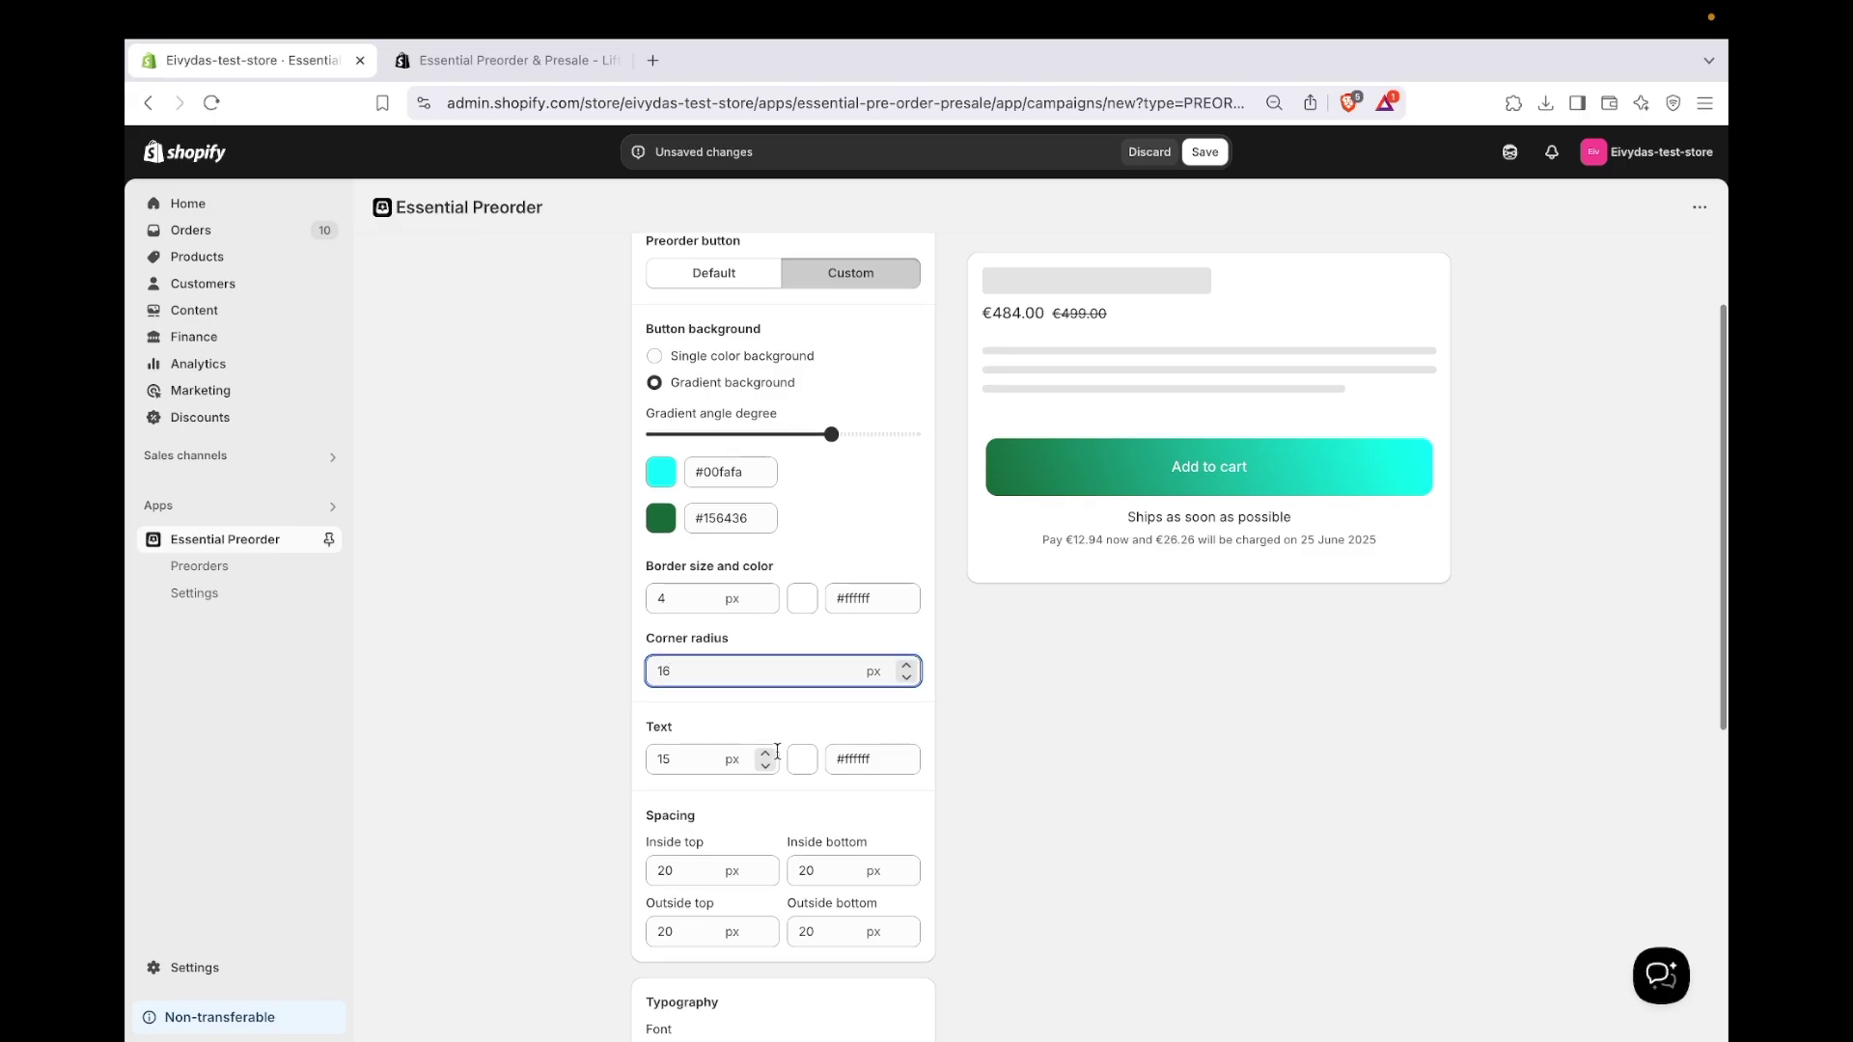
{"action": "left_click", "coordinate": [765, 744]}
{"action": "left_click", "coordinate": [765, 744]}
{"action": "left_click", "coordinate": [765, 744]}
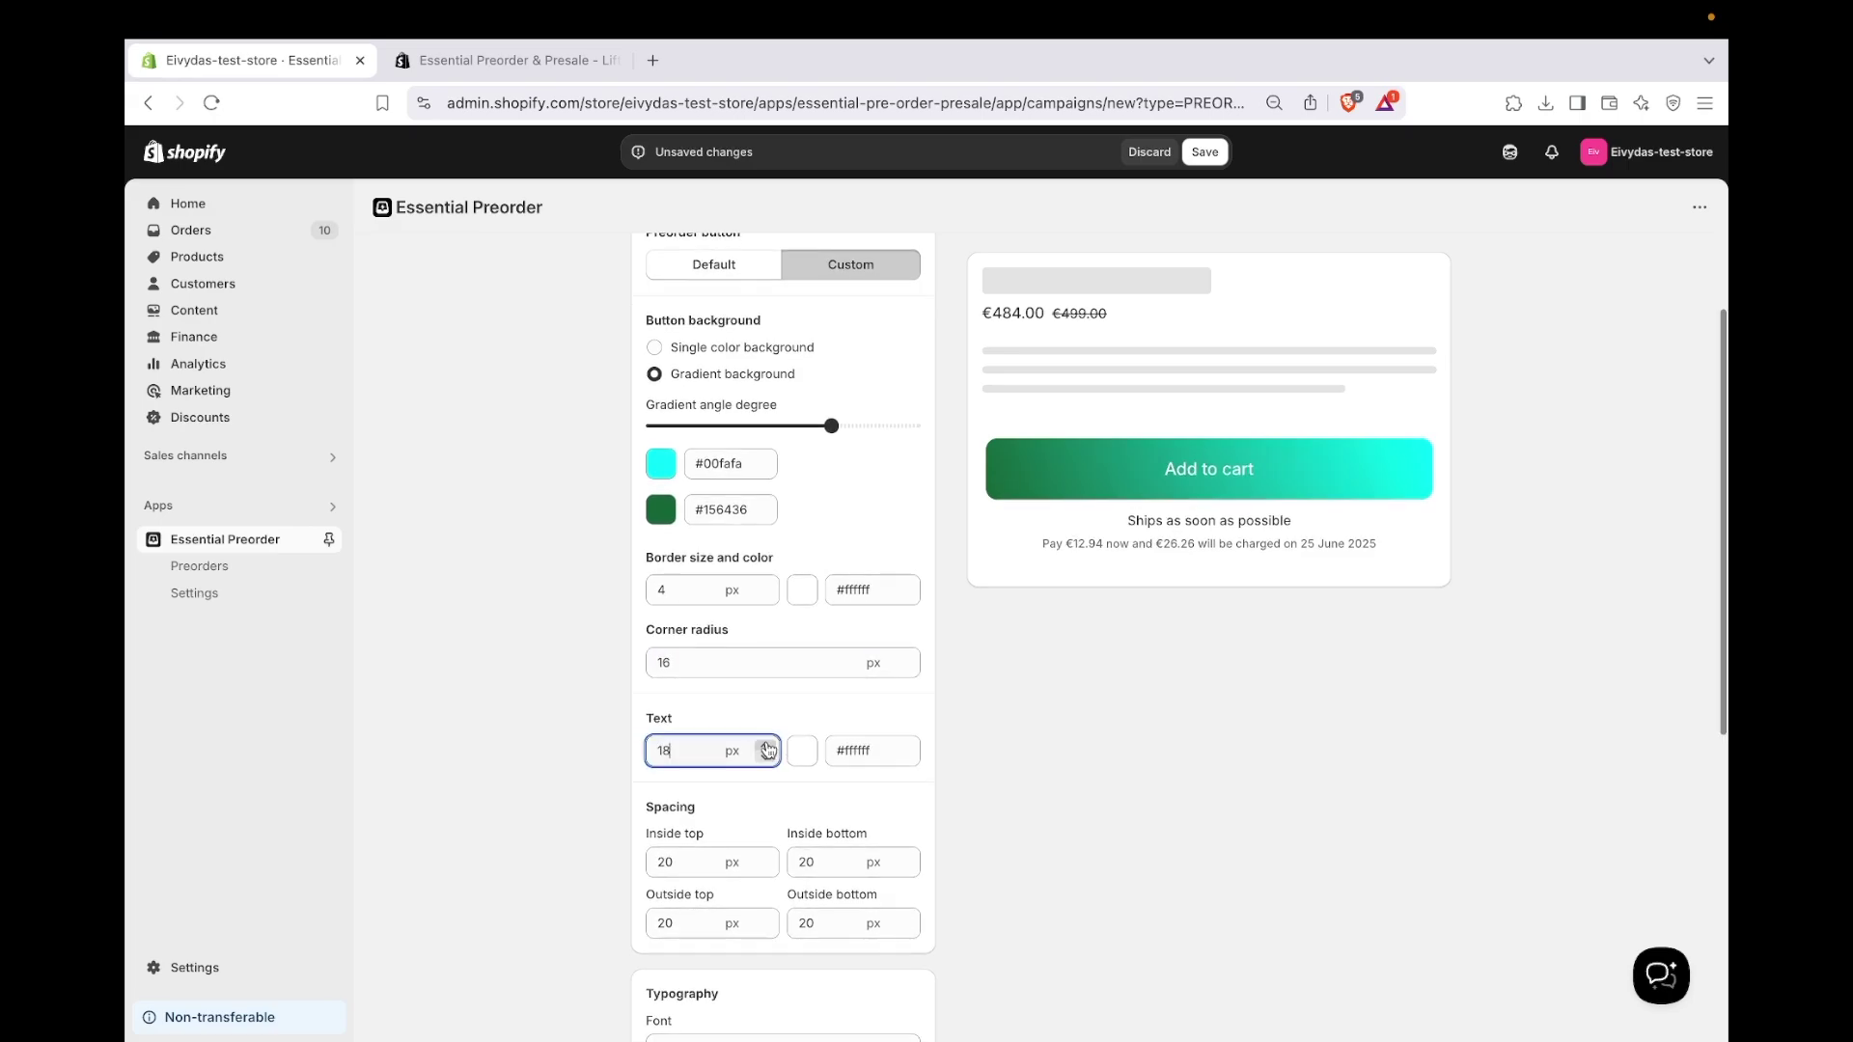
{"action": "left_click", "coordinate": [765, 743]}
{"action": "left_click", "coordinate": [765, 744]}
{"action": "scroll", "coordinate": [767, 748], "scroll_direction": "down", "scroll_amount": 1}
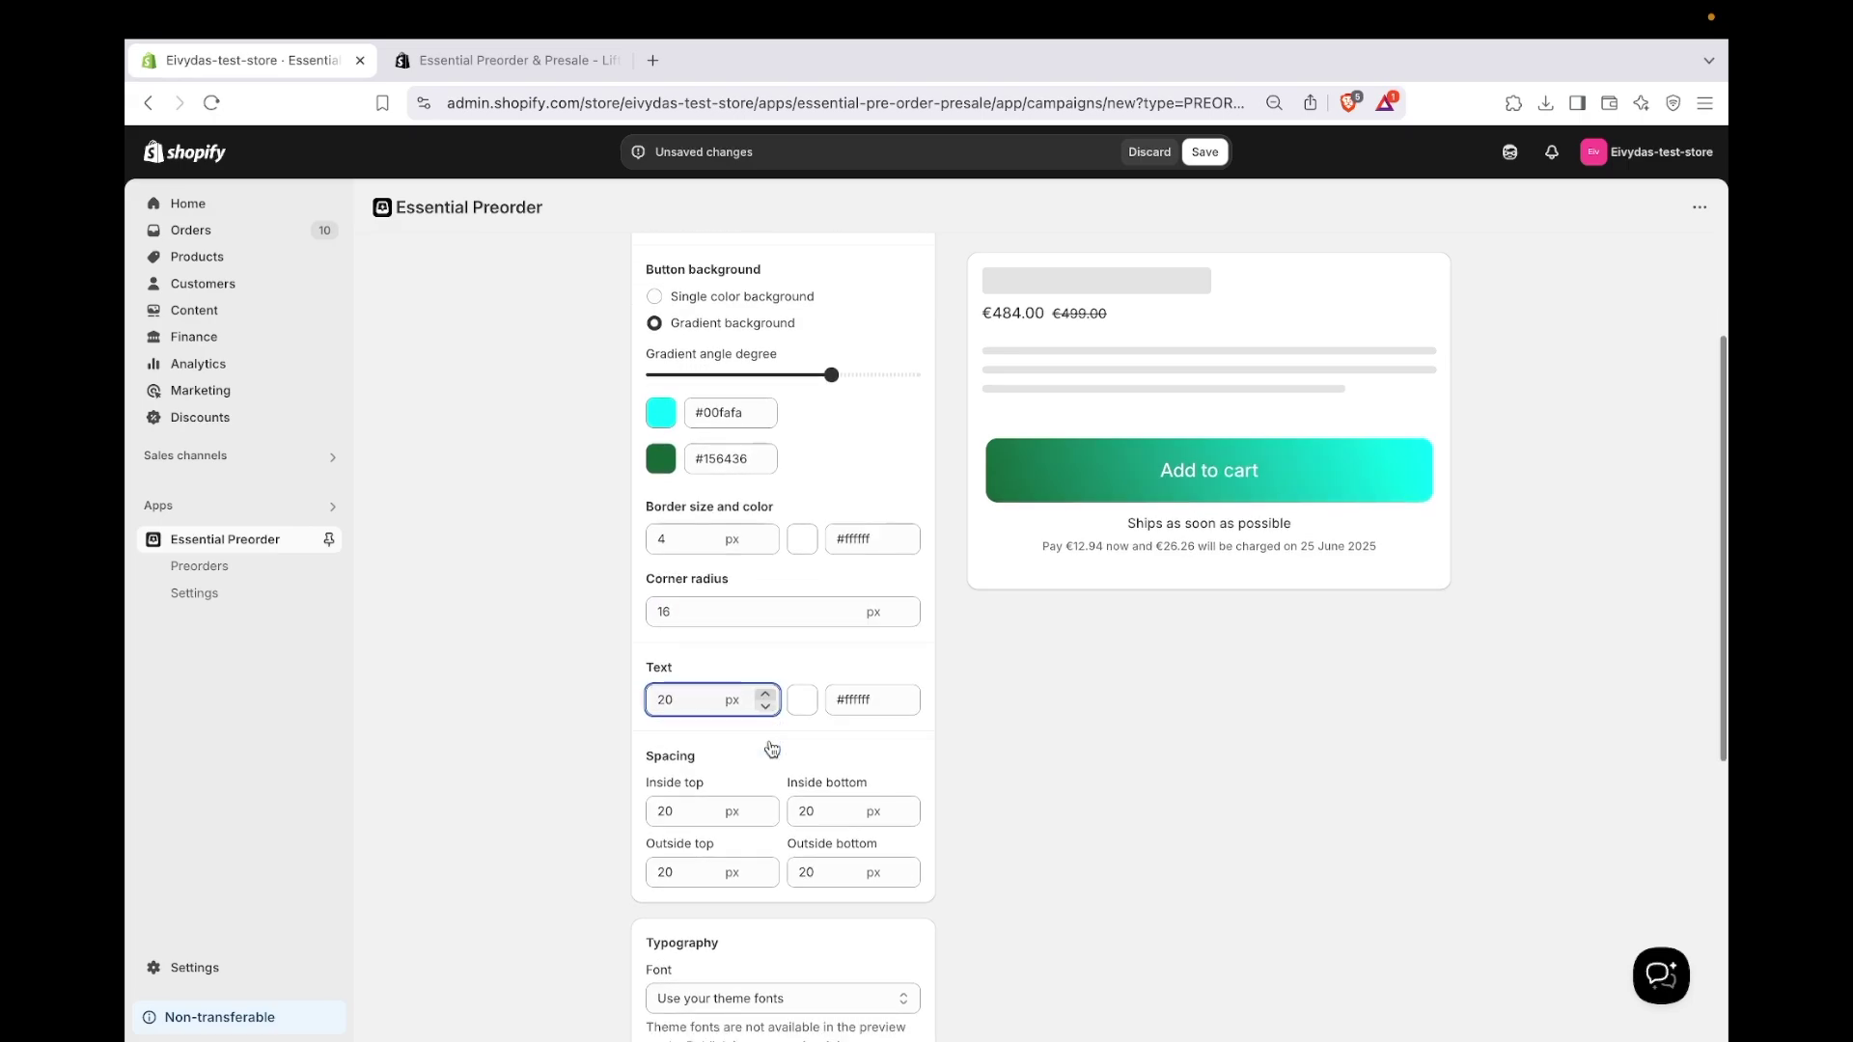
{"action": "left_click", "coordinate": [810, 716]}
{"action": "left_click", "coordinate": [819, 754]}
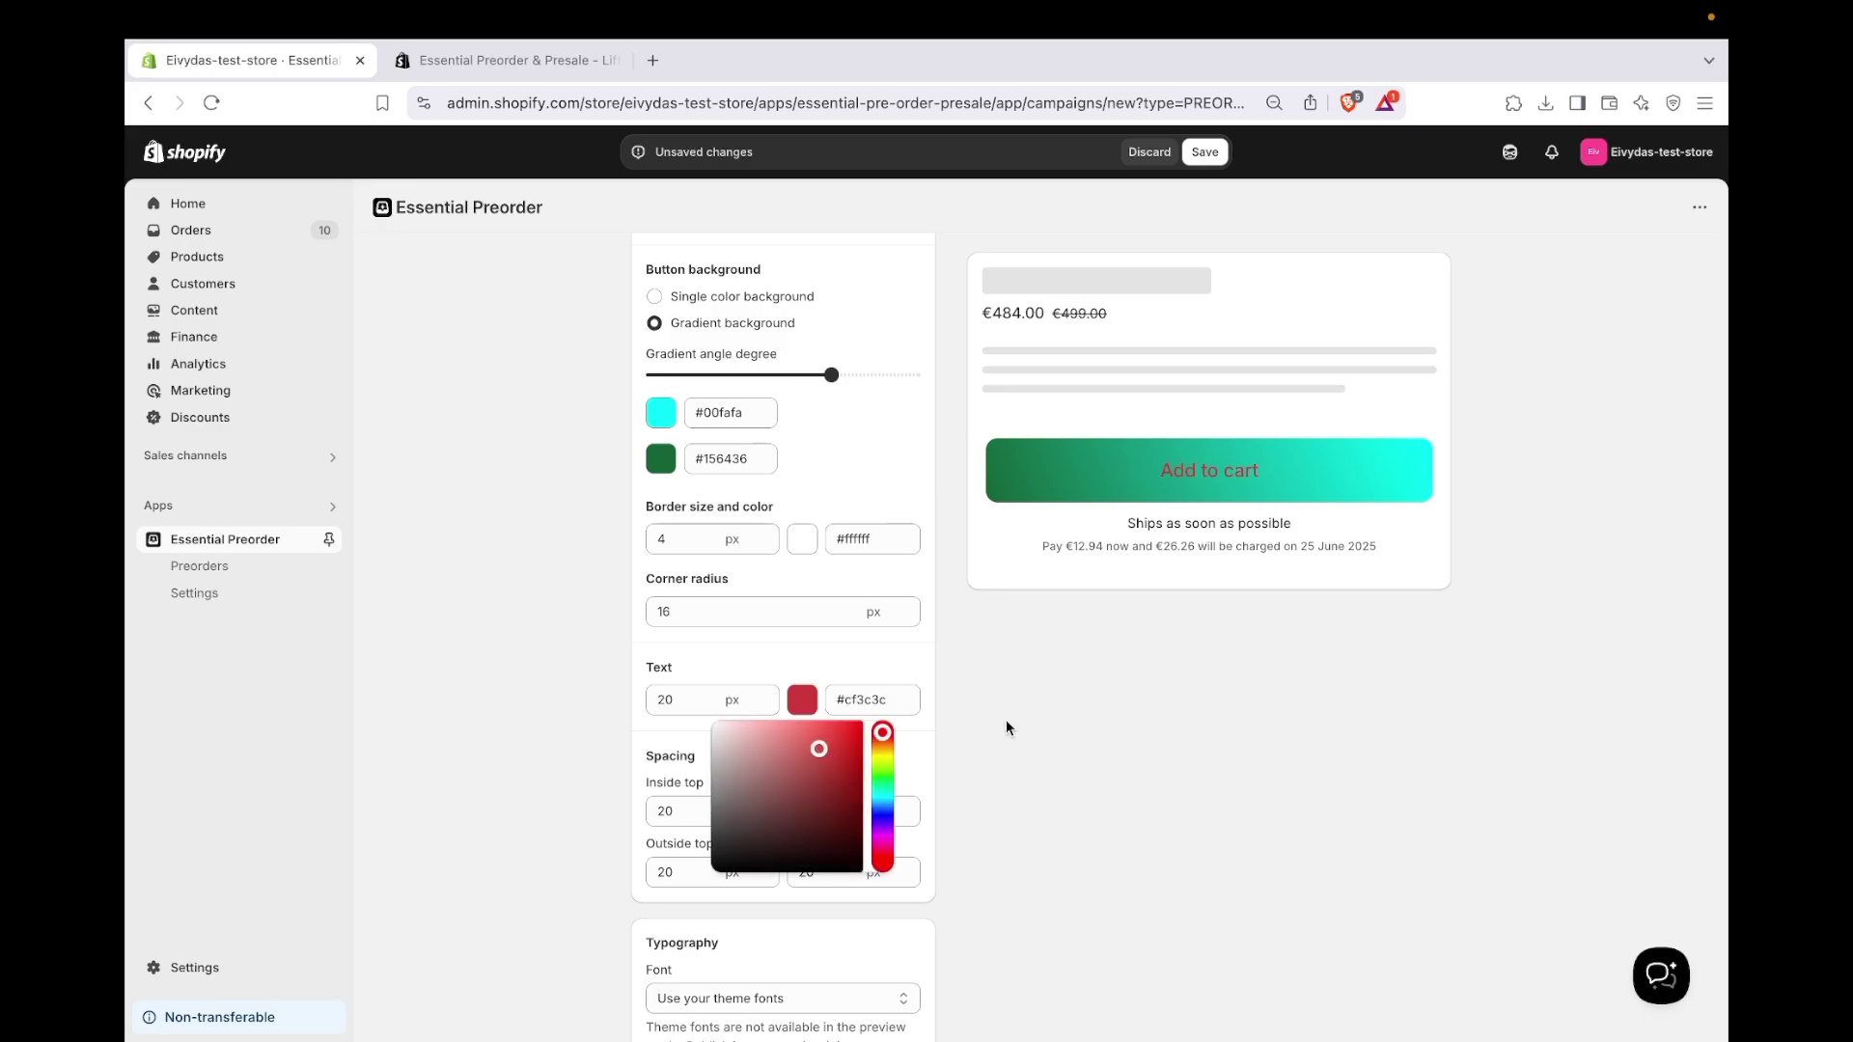
{"action": "left_click", "coordinate": [1009, 729]}
- Set the button's inside top and bottom padding to 10px
{"action": "scroll", "coordinate": [809, 763], "scroll_direction": "down", "scroll_amount": 2}
{"action": "left_click_drag", "start_coordinate": [681, 724], "coordinate": [643, 725]}
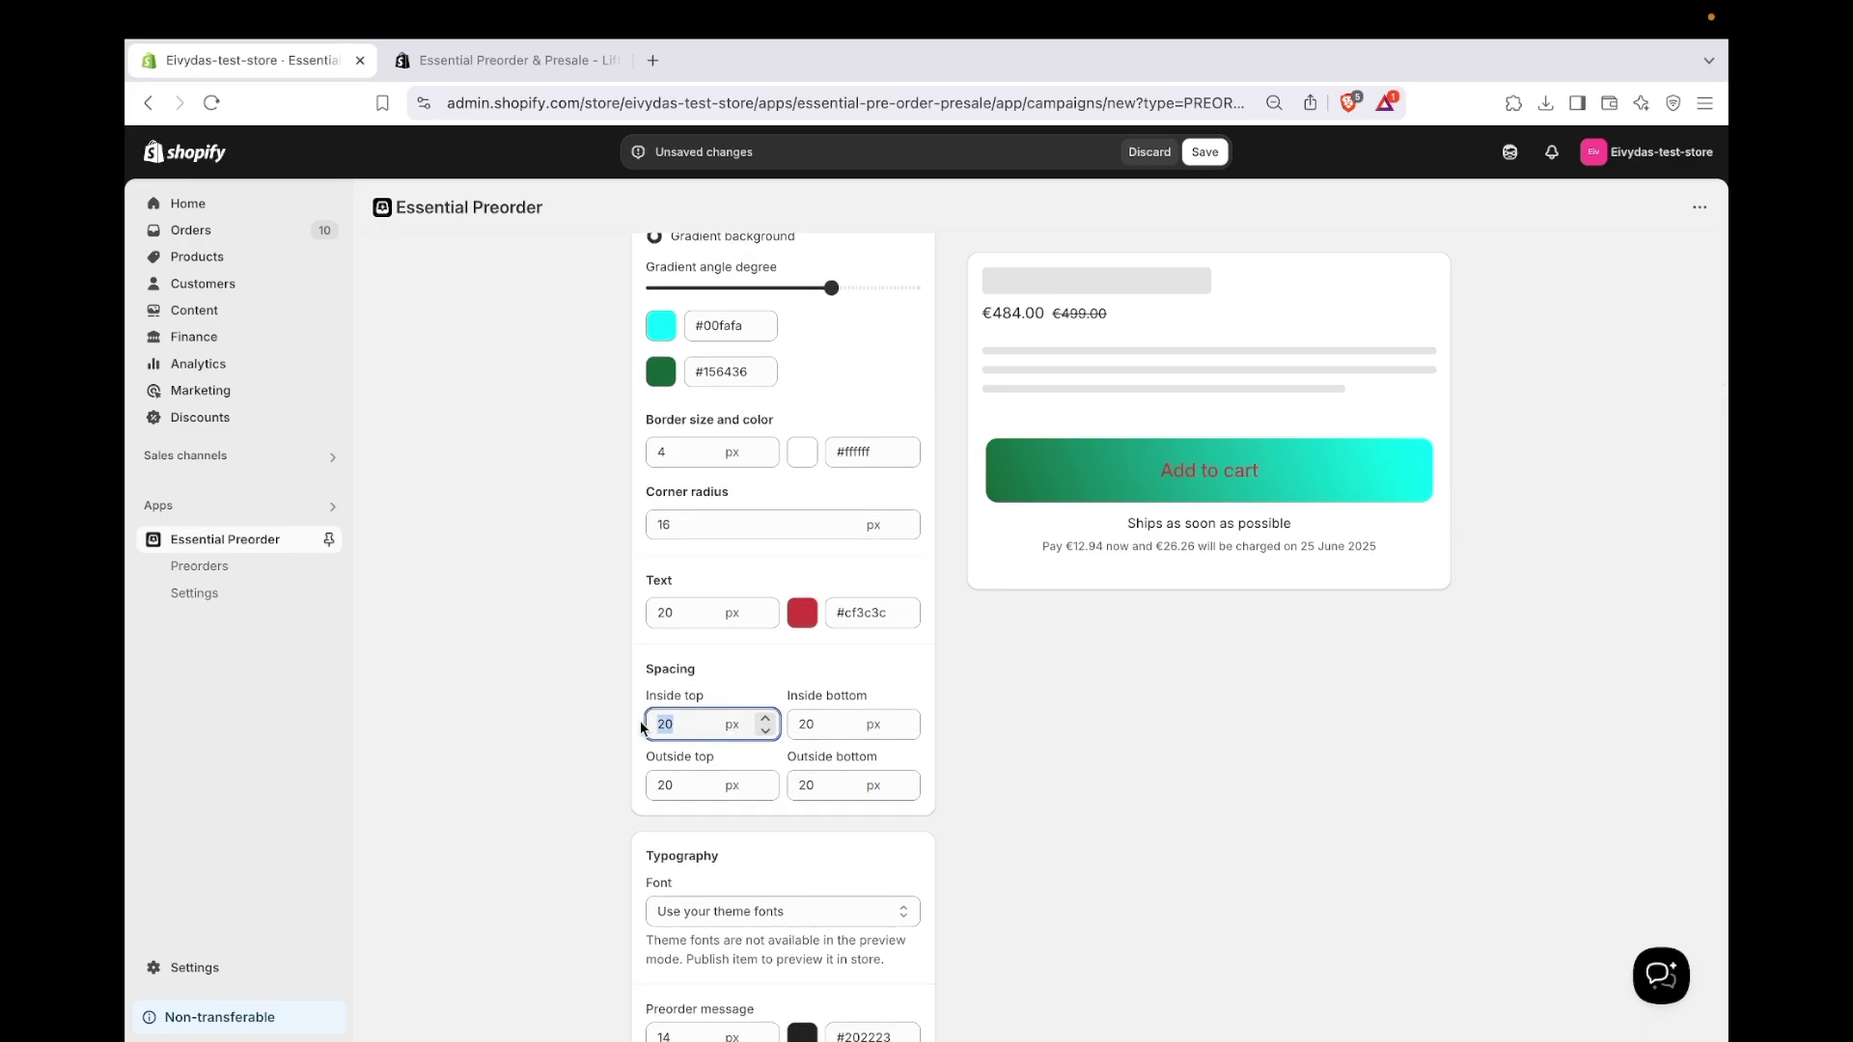
{"action": "type", "text": "10"}
{"action": "double_click", "coordinate": [815, 724]}
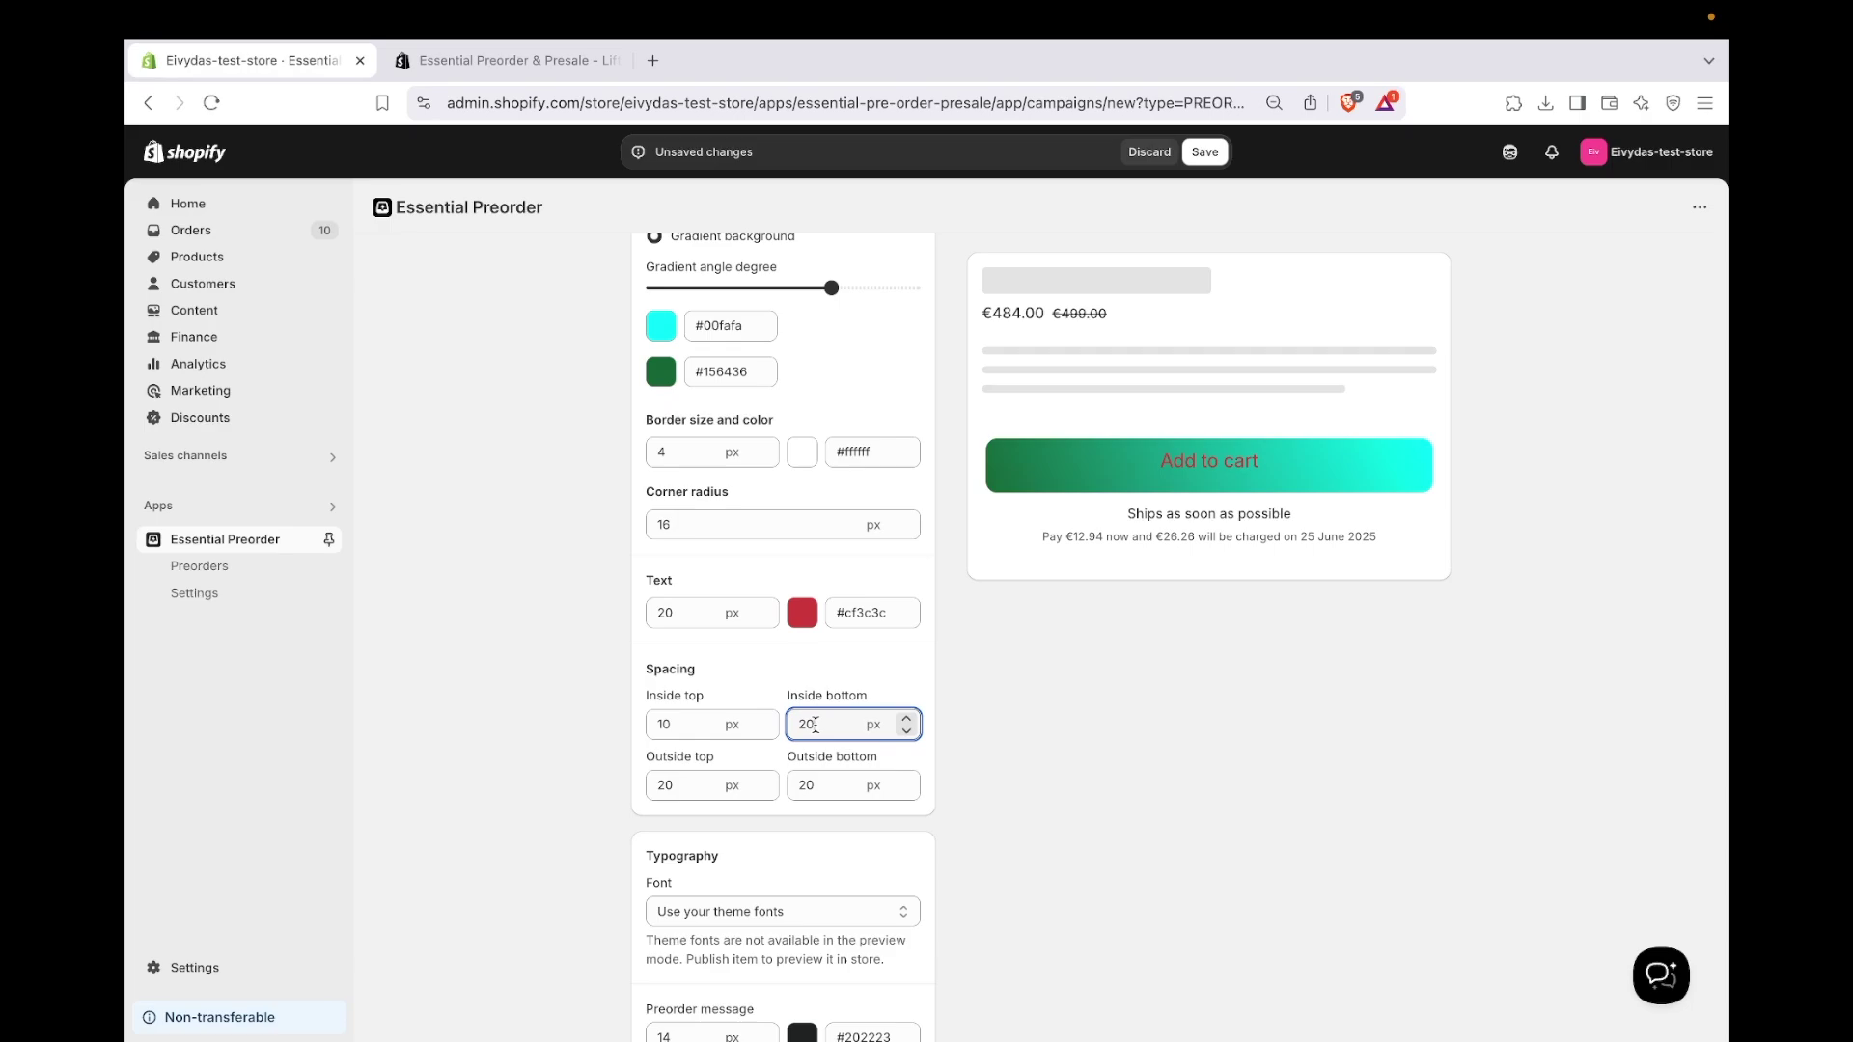
{"action": "type", "text": "10"}
{"action": "key", "text": "shift+Tab"}
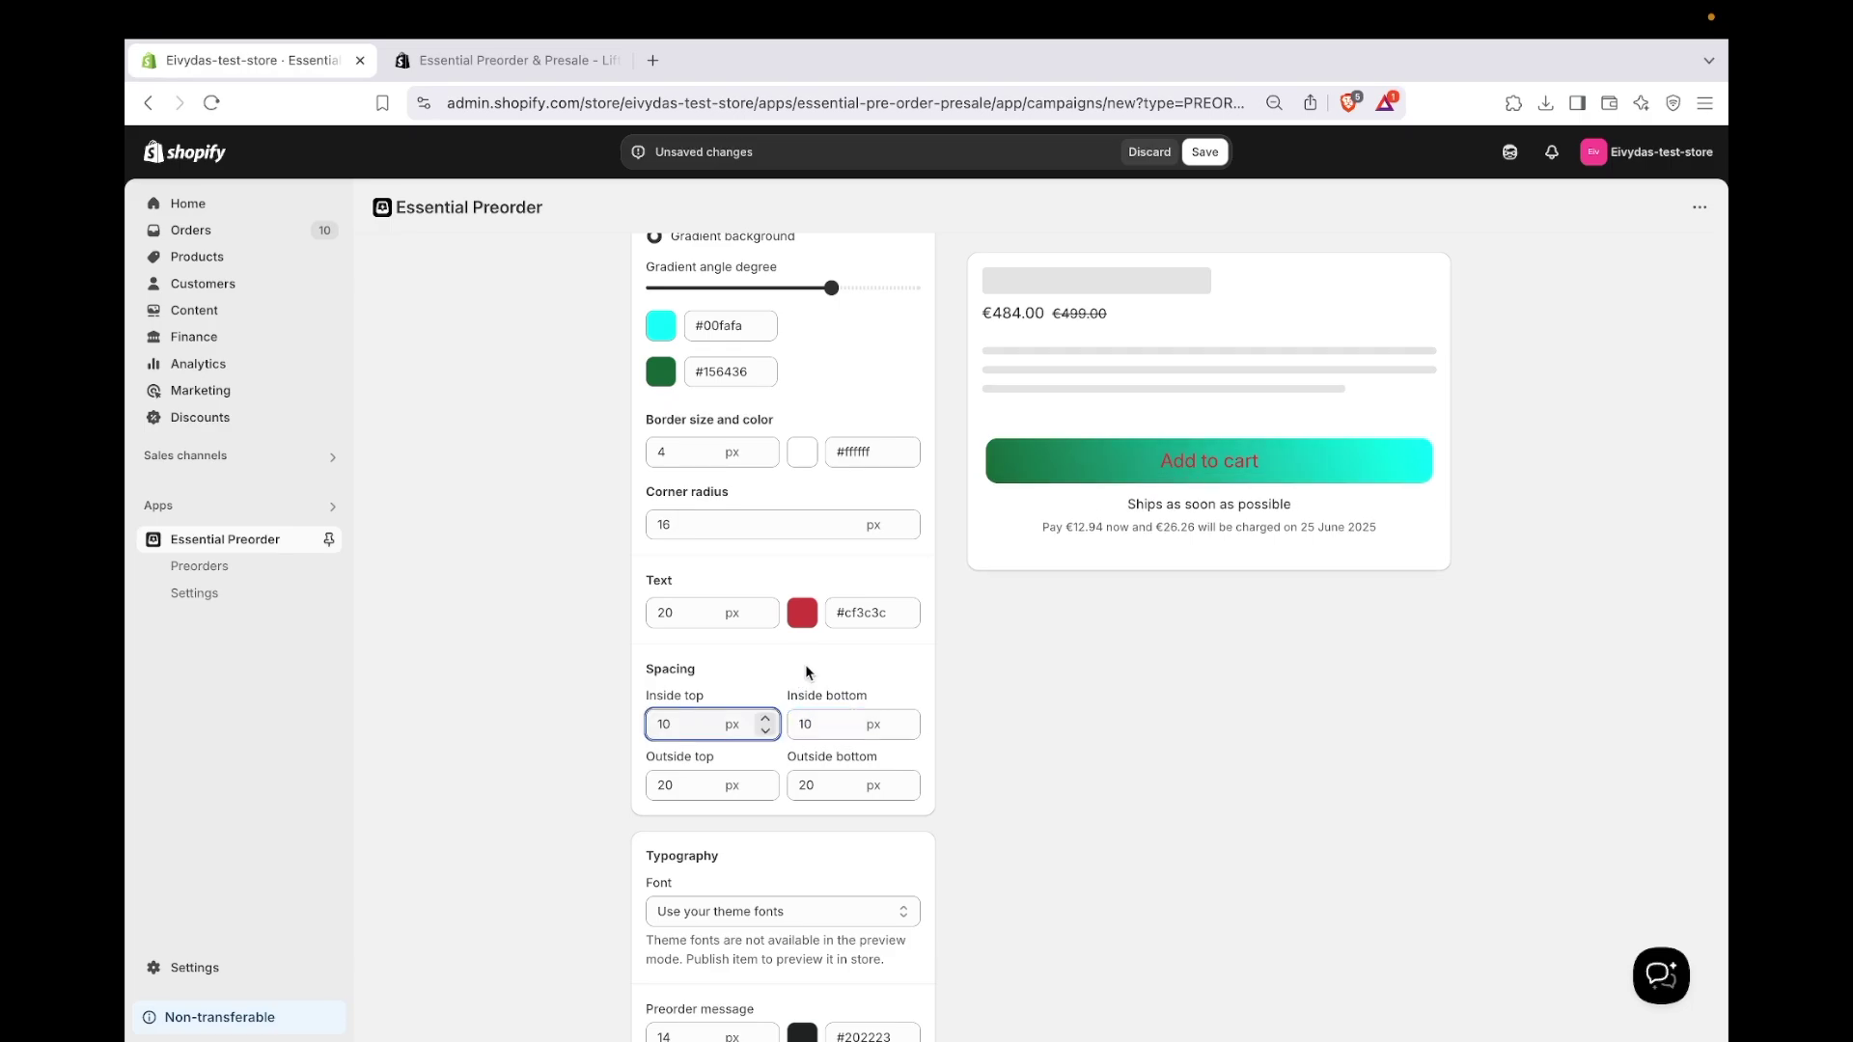
{"action": "scroll", "coordinate": [805, 664], "scroll_direction": "up", "scroll_amount": 5}
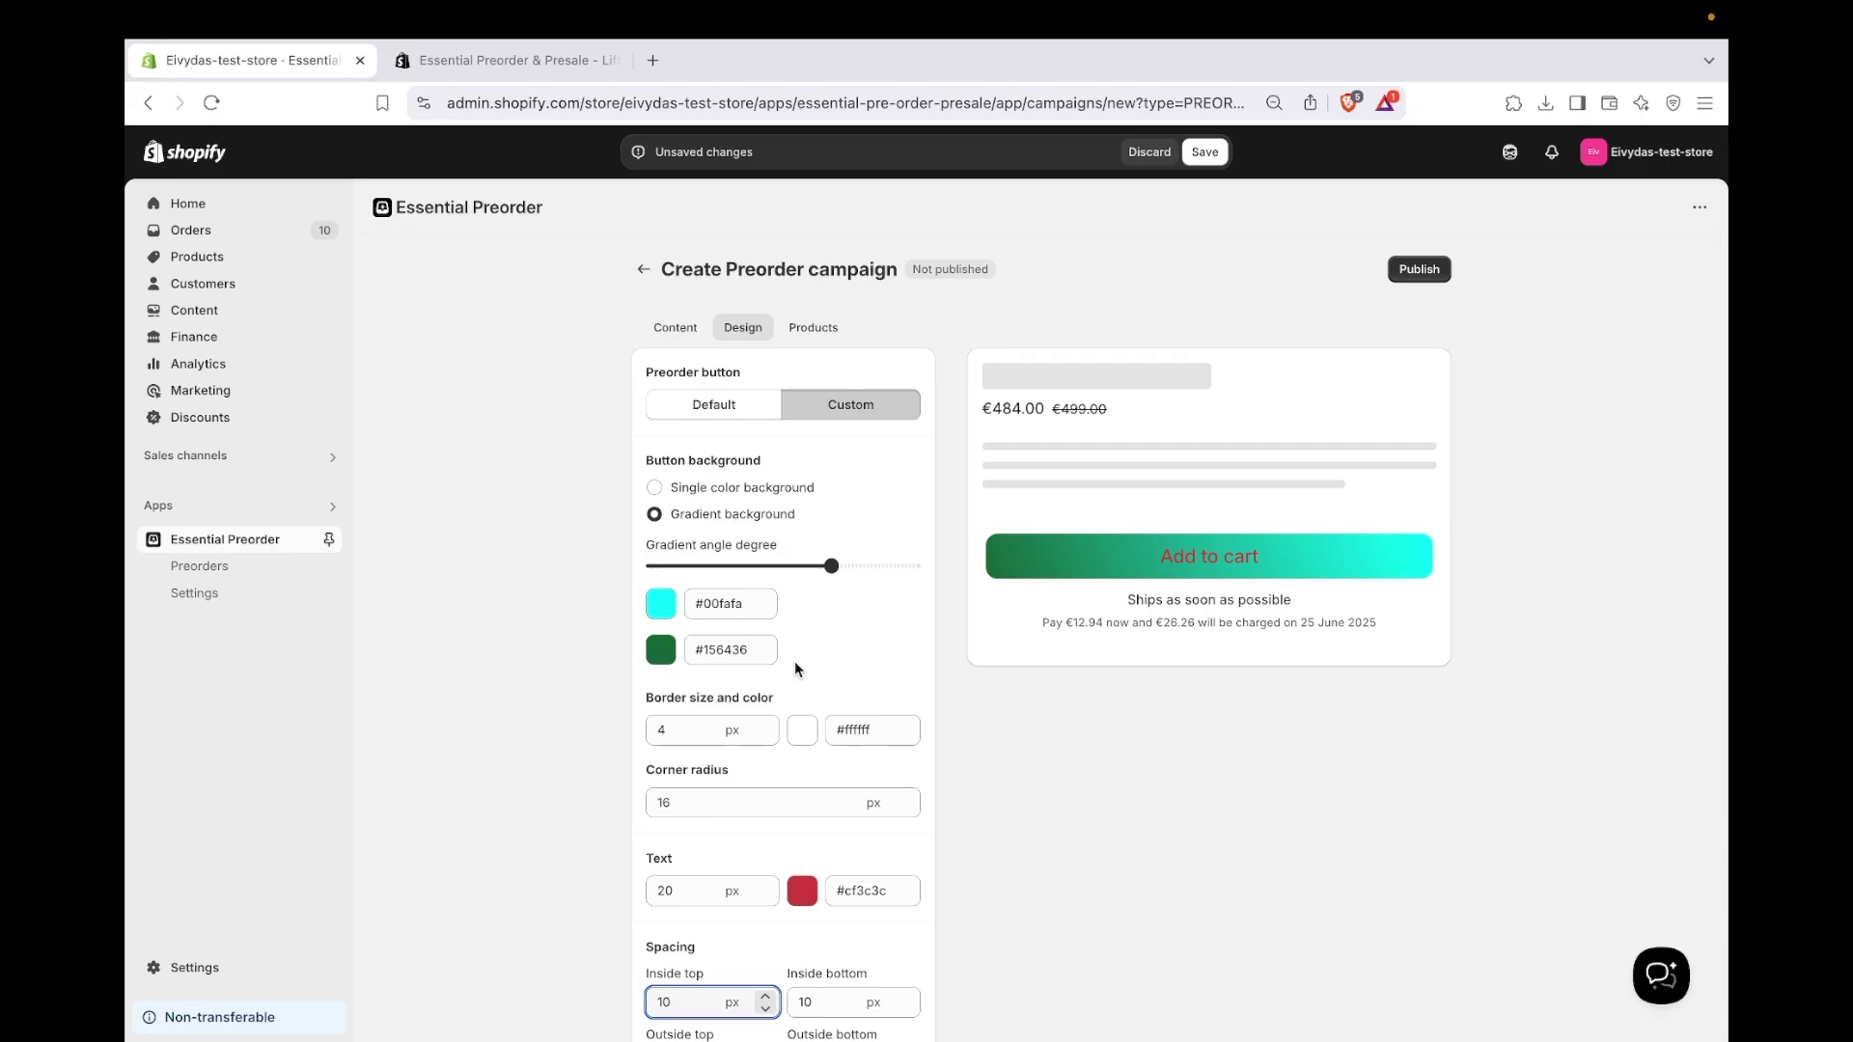
- Restore the default button style, use Tahoma font, and make the preorder message 10px blue
{"action": "left_click", "coordinate": [734, 407]}
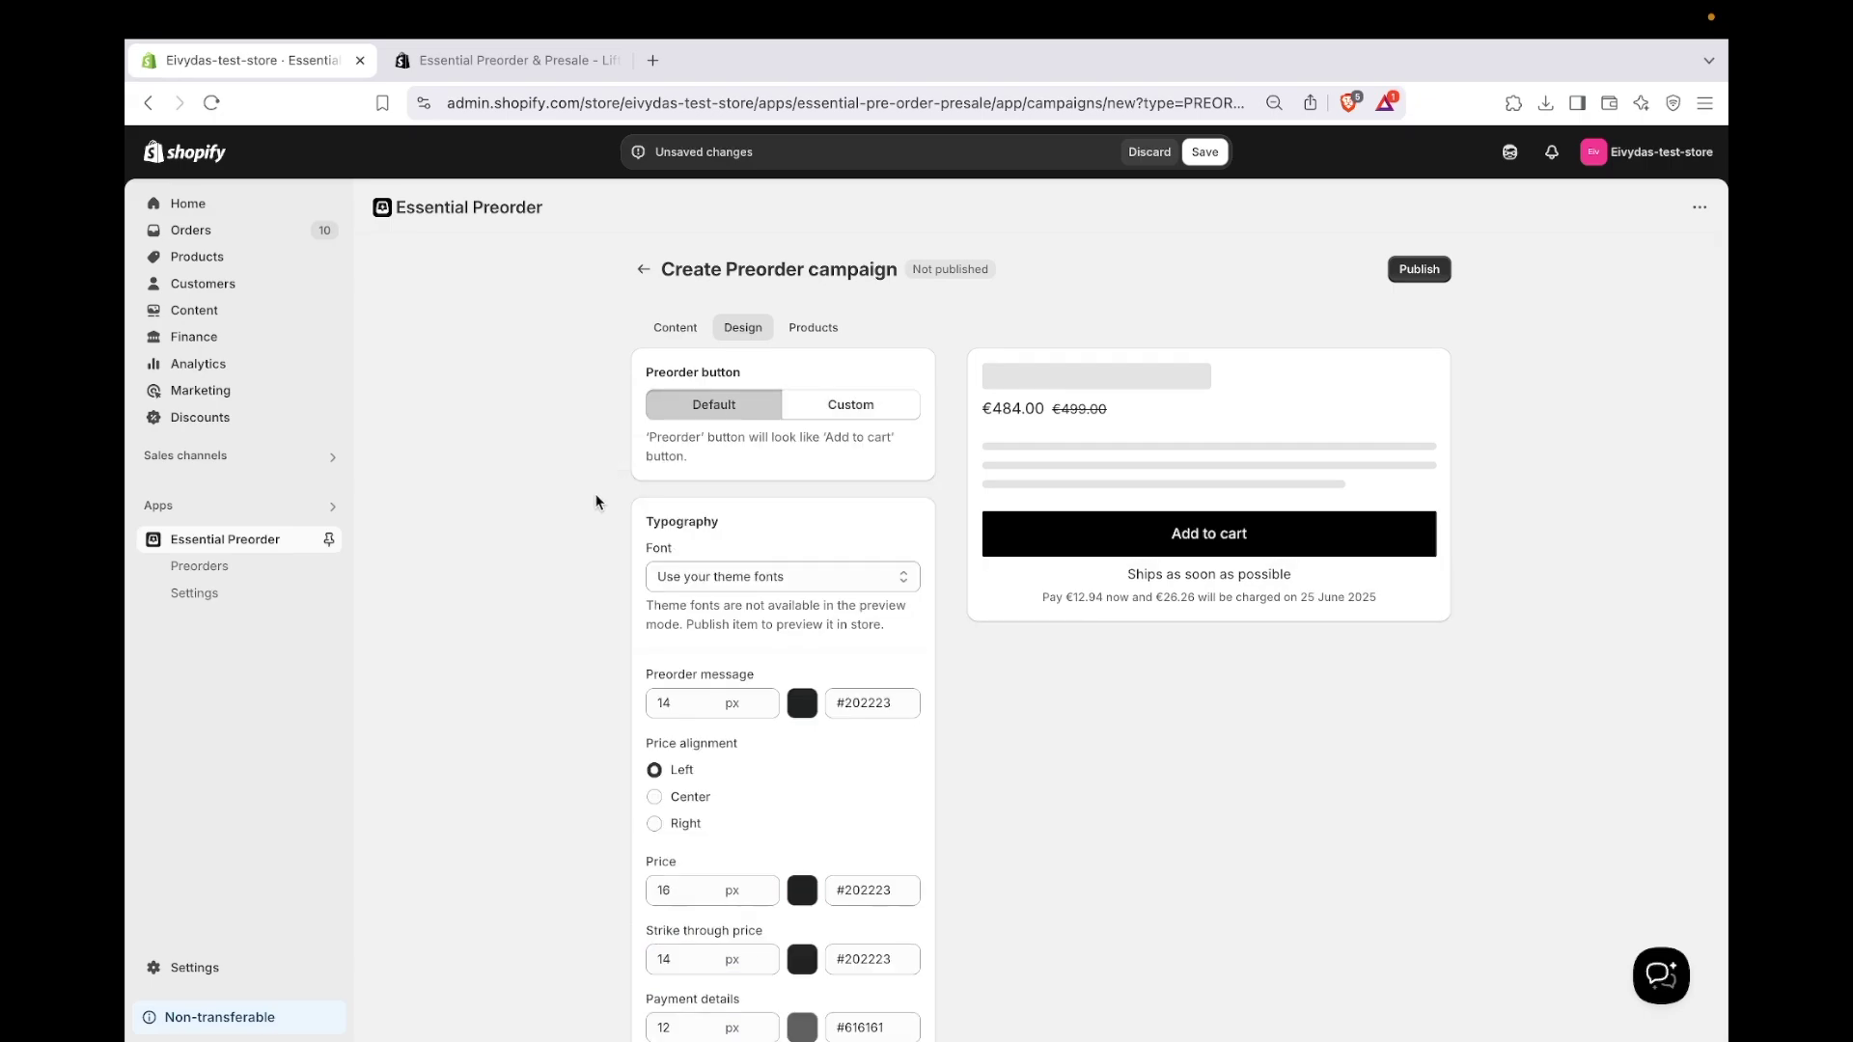
{"action": "scroll", "coordinate": [598, 492], "scroll_direction": "down", "scroll_amount": 2}
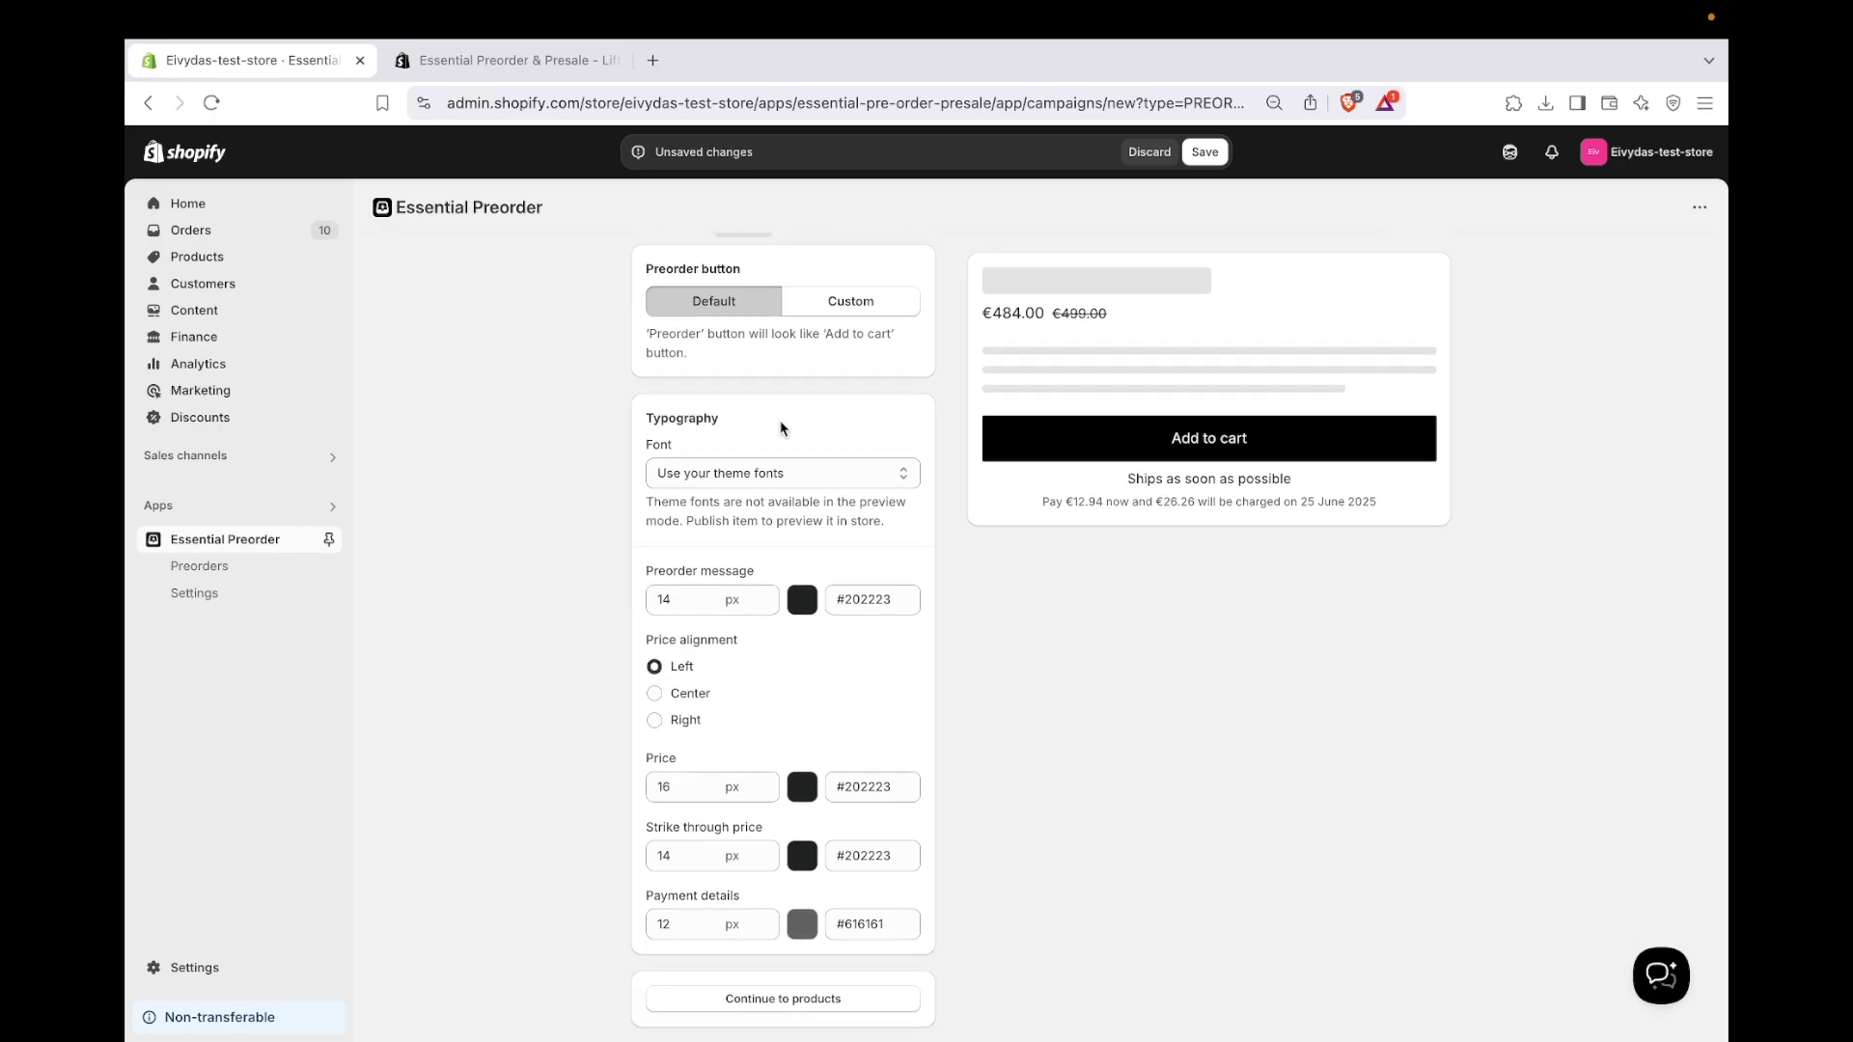
{"action": "left_click", "coordinate": [780, 472]}
{"action": "left_click", "coordinate": [761, 541]}
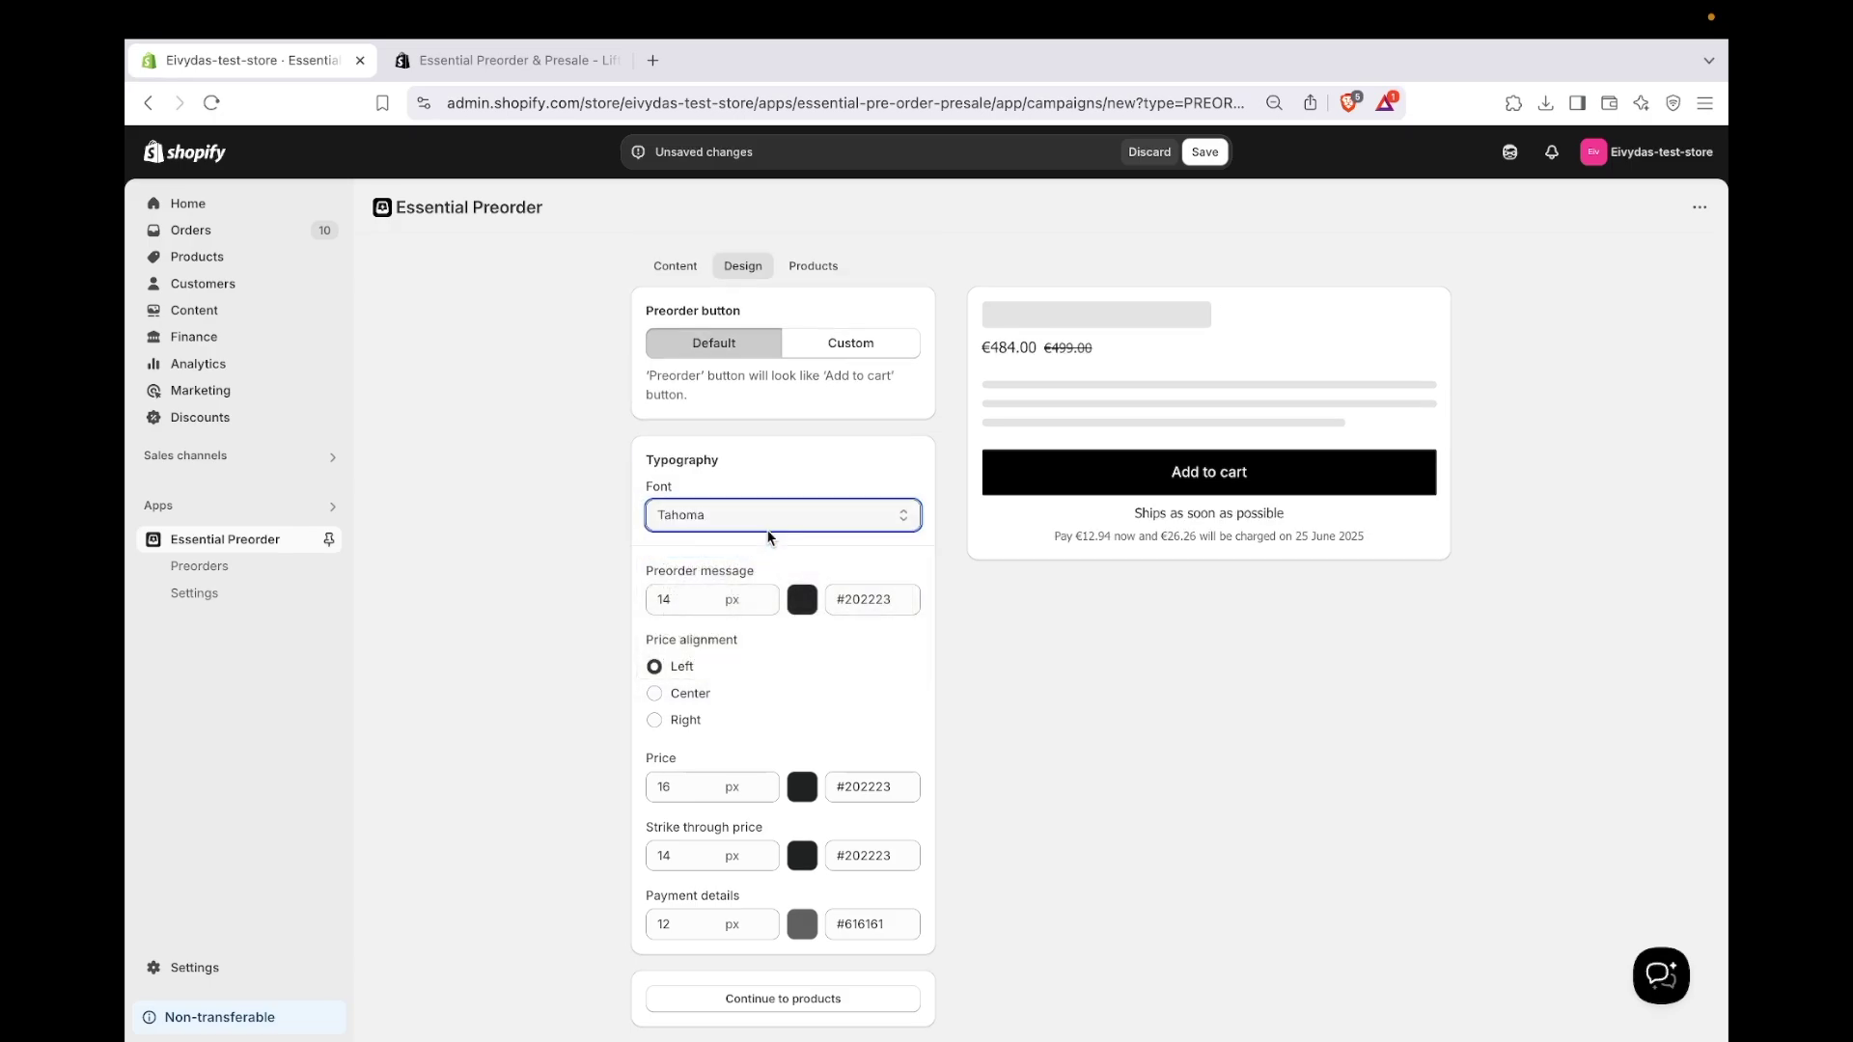
{"action": "left_click", "coordinate": [705, 599]}
{"action": "key", "text": "BackSpace"}
{"action": "type", "text": "0"}
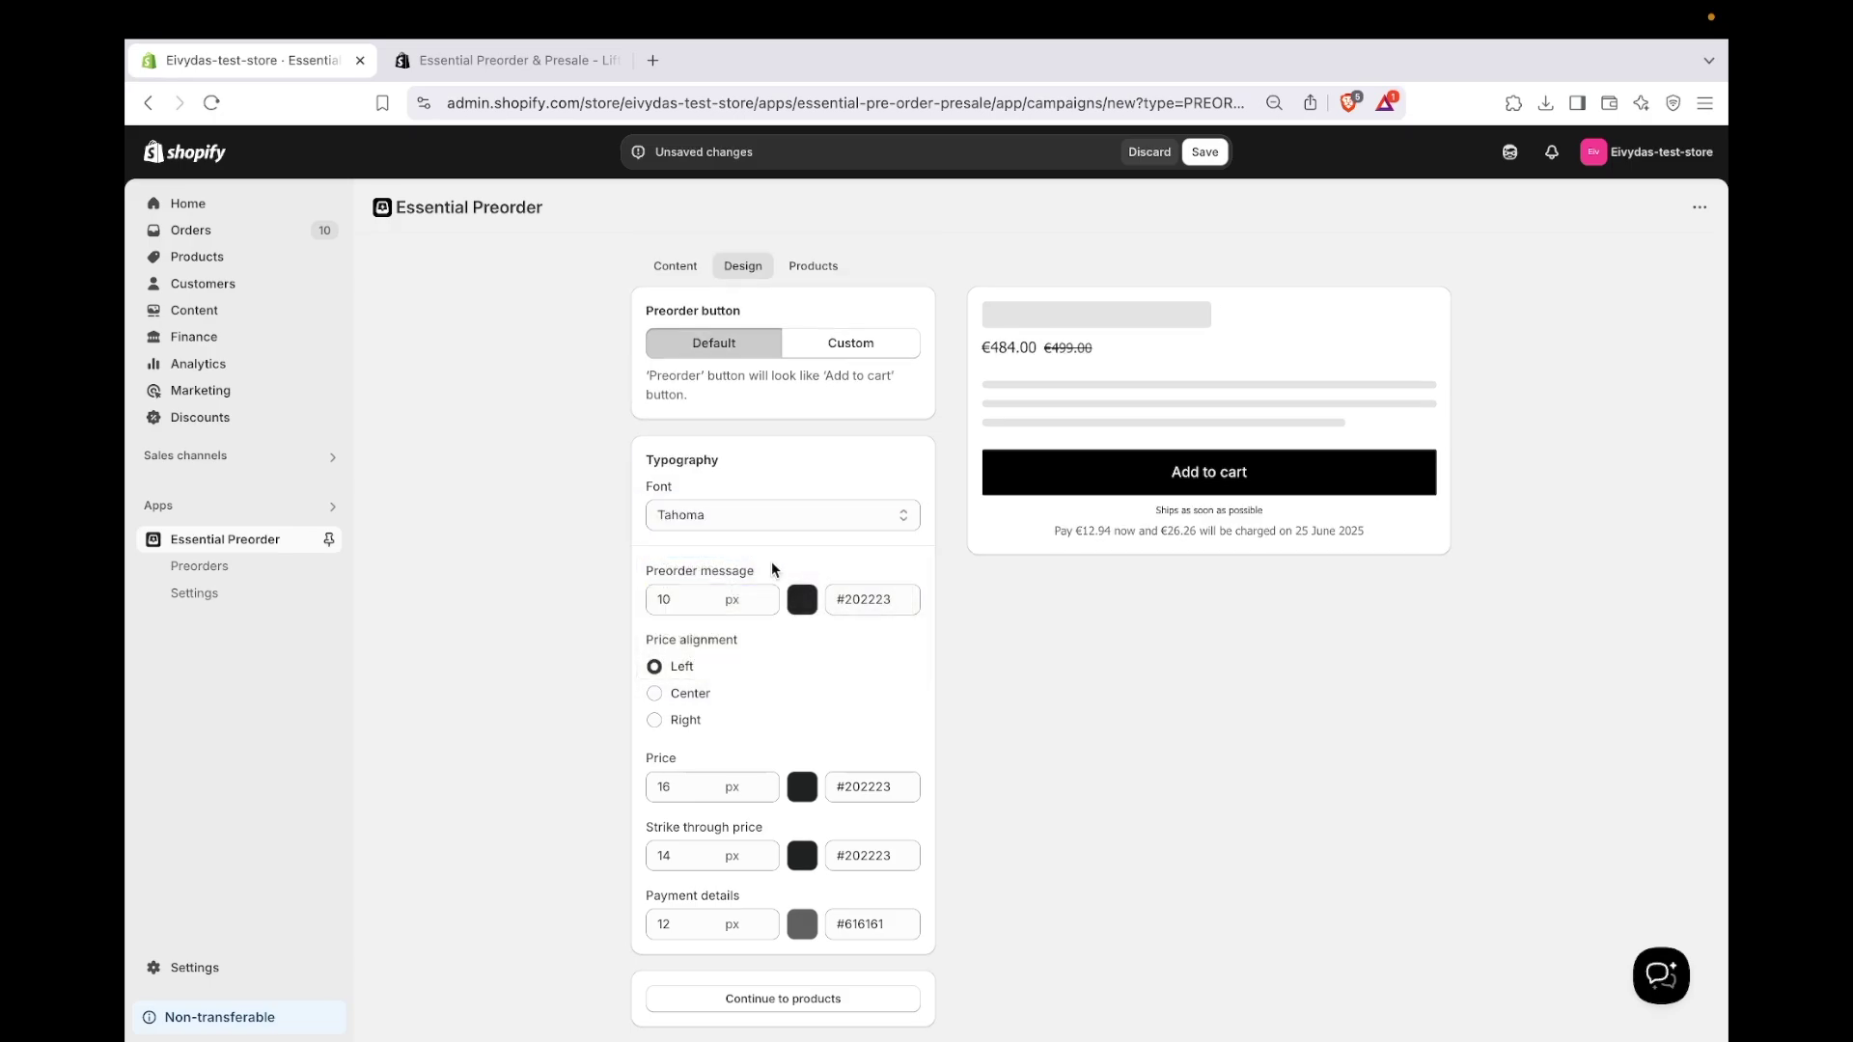
{"action": "left_click", "coordinate": [802, 599]}
{"action": "left_click", "coordinate": [822, 697]}
{"action": "left_click_drag", "start_coordinate": [821, 696], "coordinate": [861, 647]}
{"action": "left_click", "coordinate": [1017, 640]}
- Right-align the price, set its size to 15 and colour it blue
{"action": "left_click", "coordinate": [702, 695]}
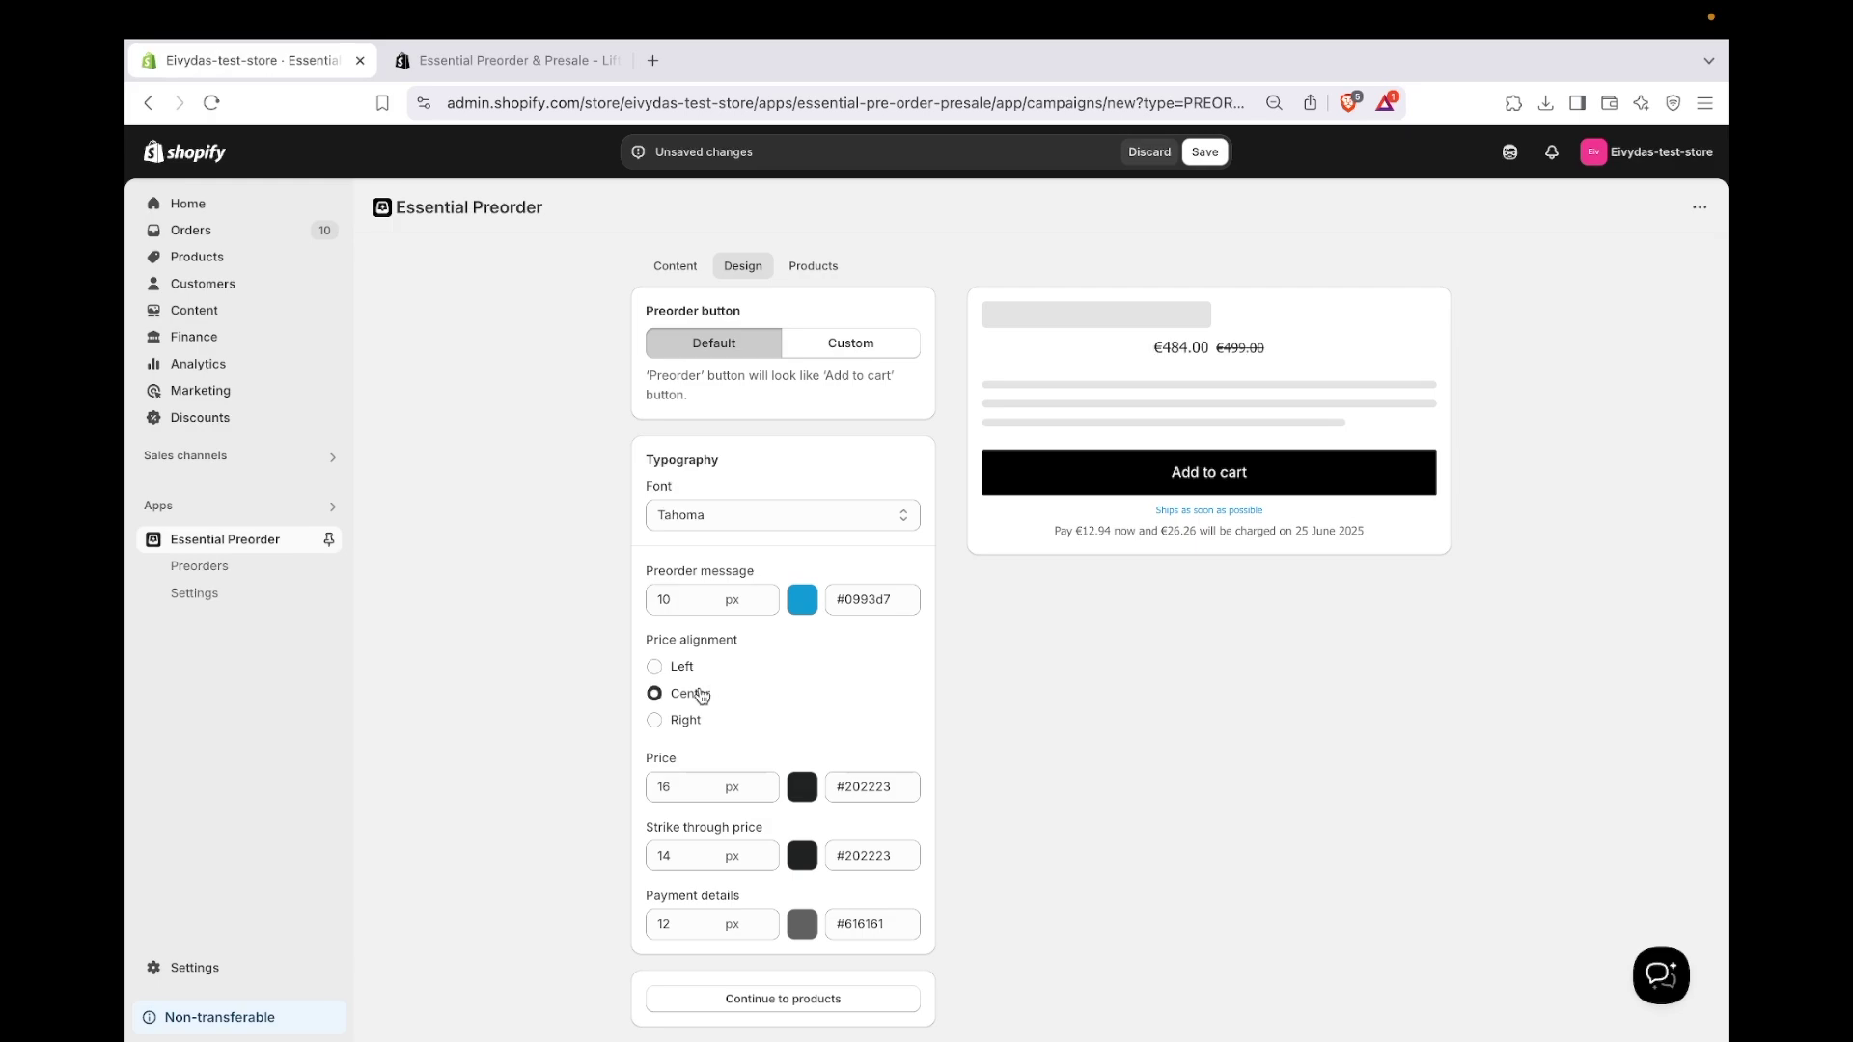
{"action": "left_click", "coordinate": [685, 720]}
{"action": "scroll", "coordinate": [690, 762], "scroll_direction": "up", "scroll_amount": 1}
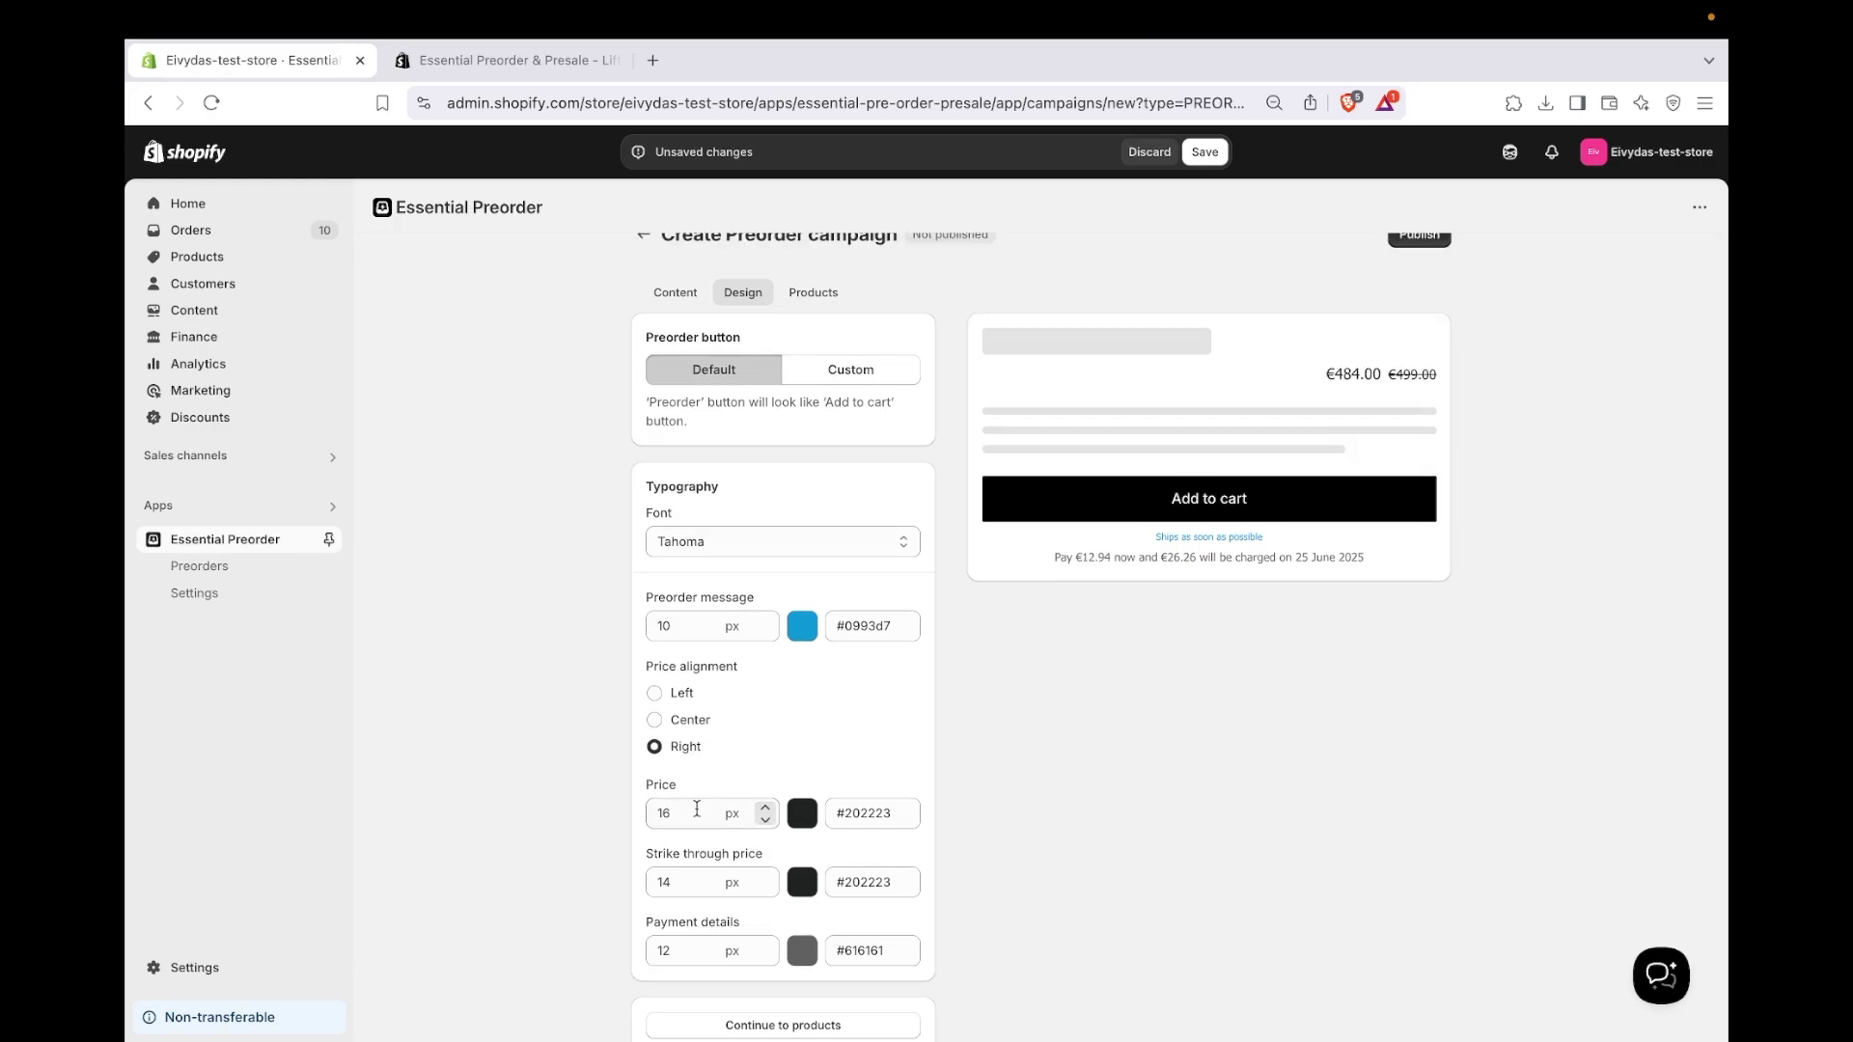
{"action": "left_click", "coordinate": [696, 809]}
{"action": "key", "text": "Down"}
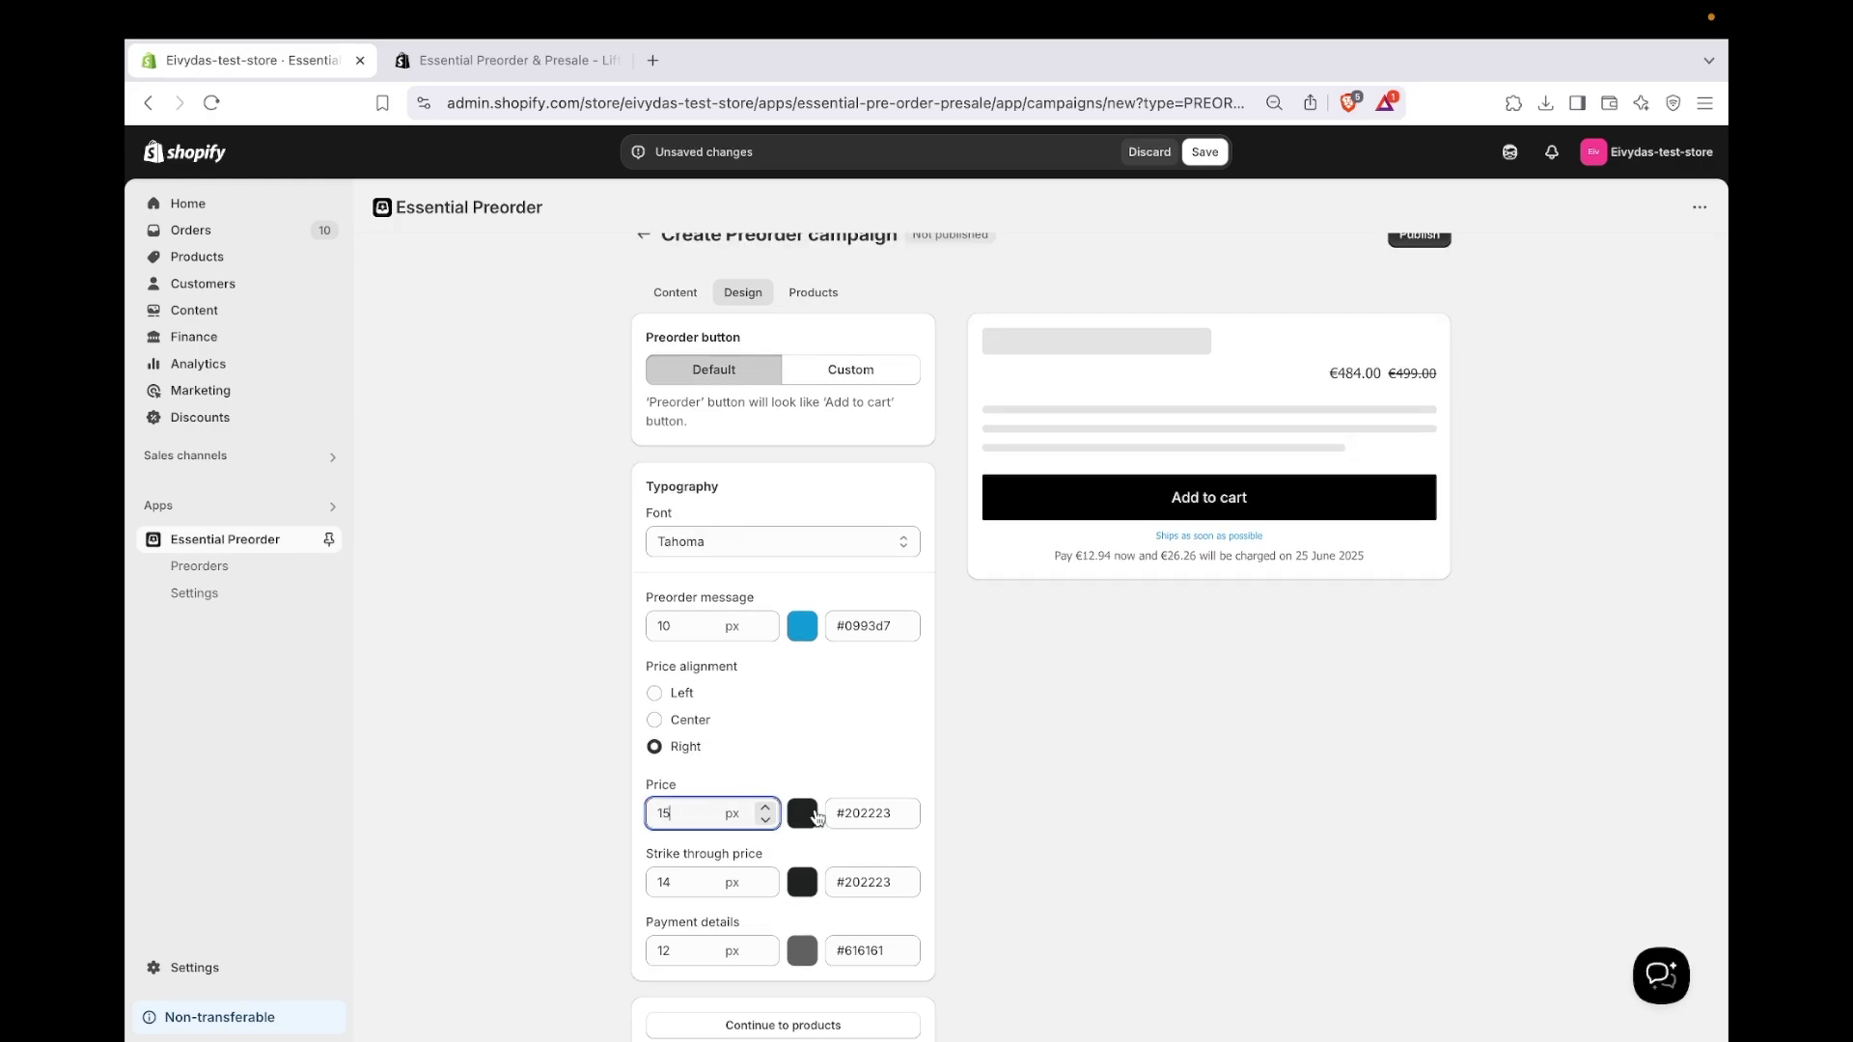
{"action": "left_click", "coordinate": [806, 818]}
{"action": "left_click", "coordinate": [809, 894]}
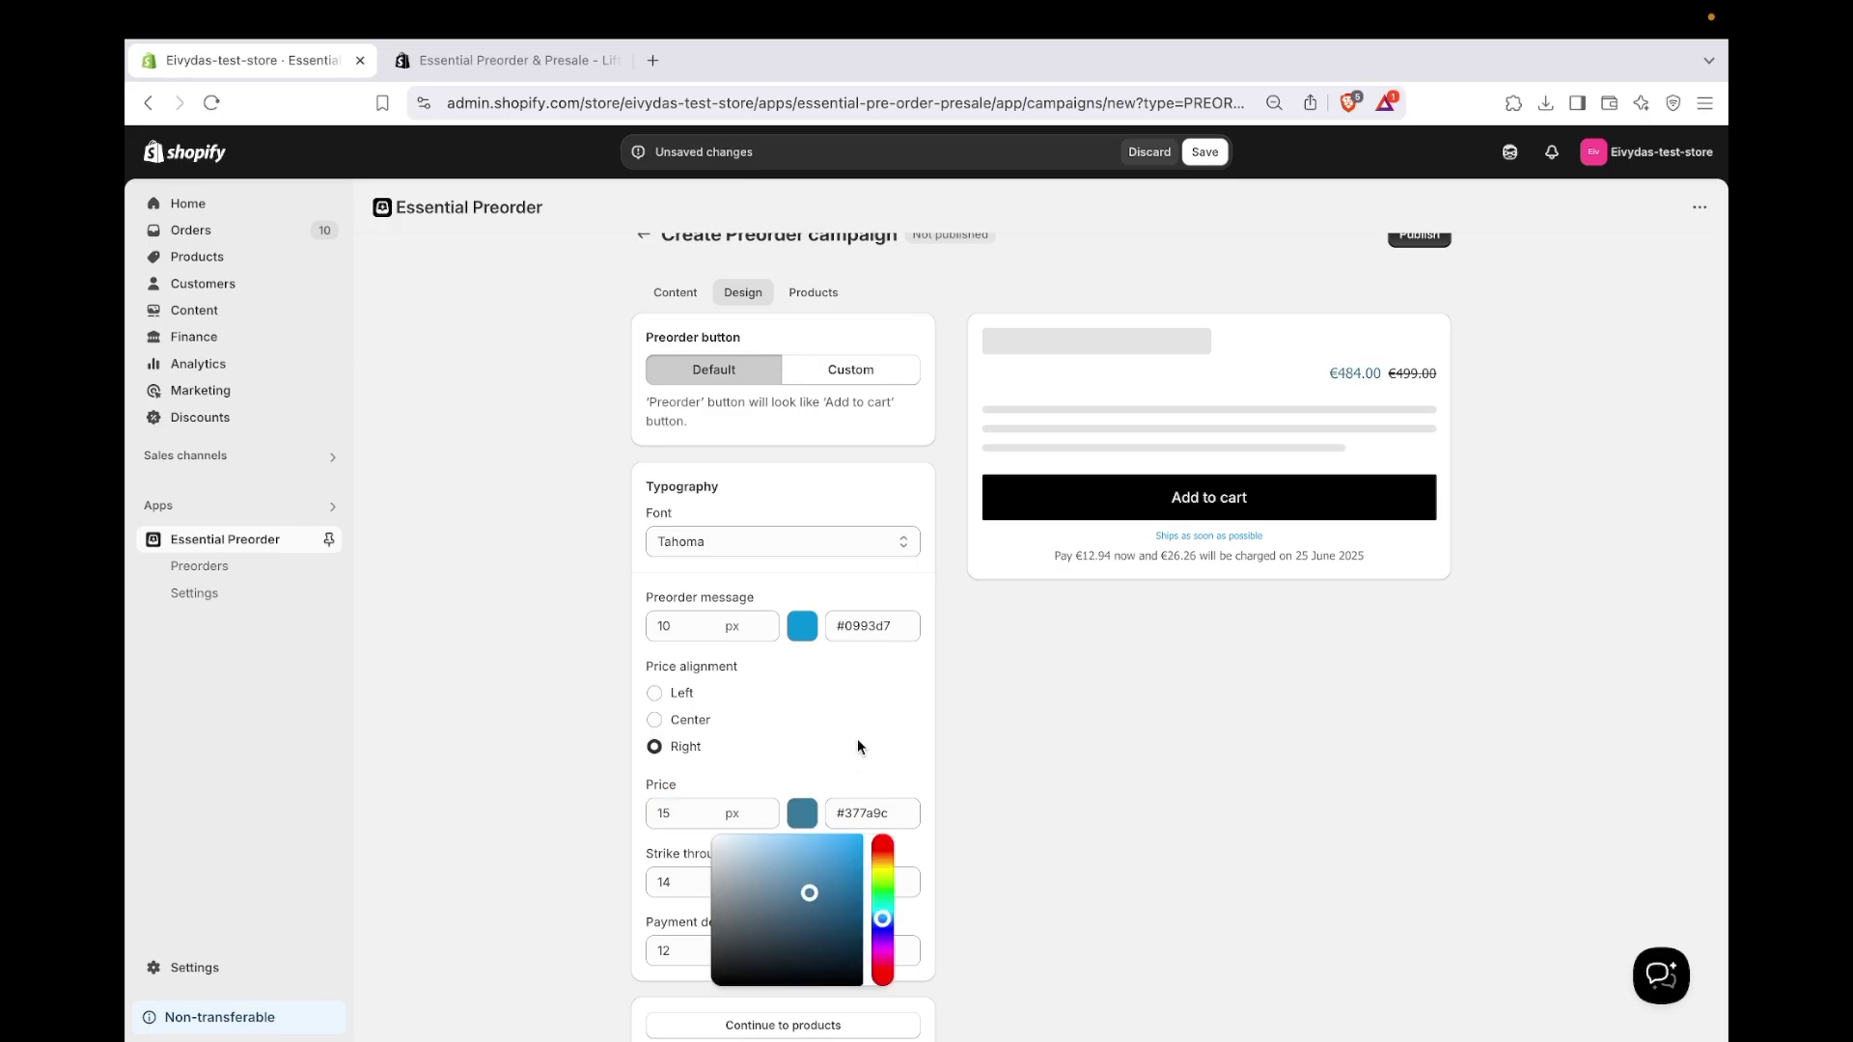
{"action": "left_click", "coordinate": [820, 796]}
- Make the strike-through price red and 17px
{"action": "left_click", "coordinate": [802, 890]}
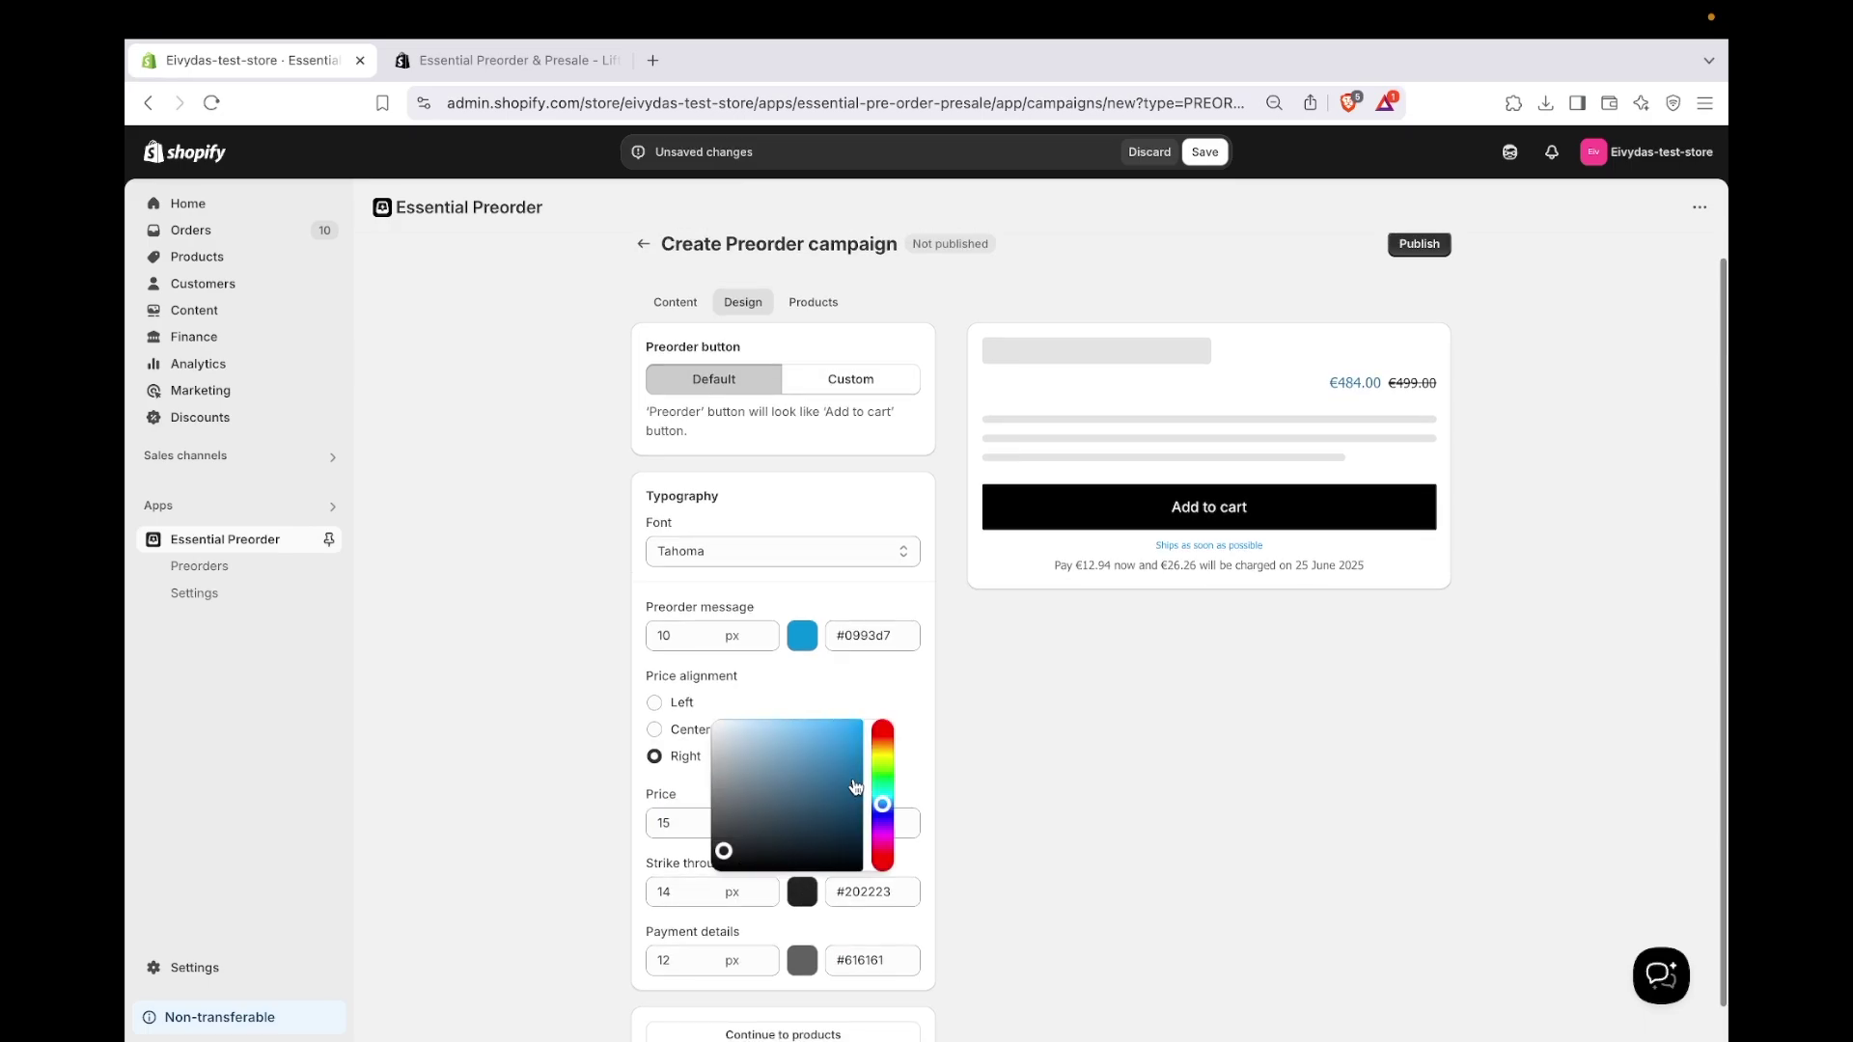
{"action": "left_click", "coordinate": [882, 733]}
{"action": "left_click", "coordinate": [851, 736]}
{"action": "left_click", "coordinate": [994, 759]}
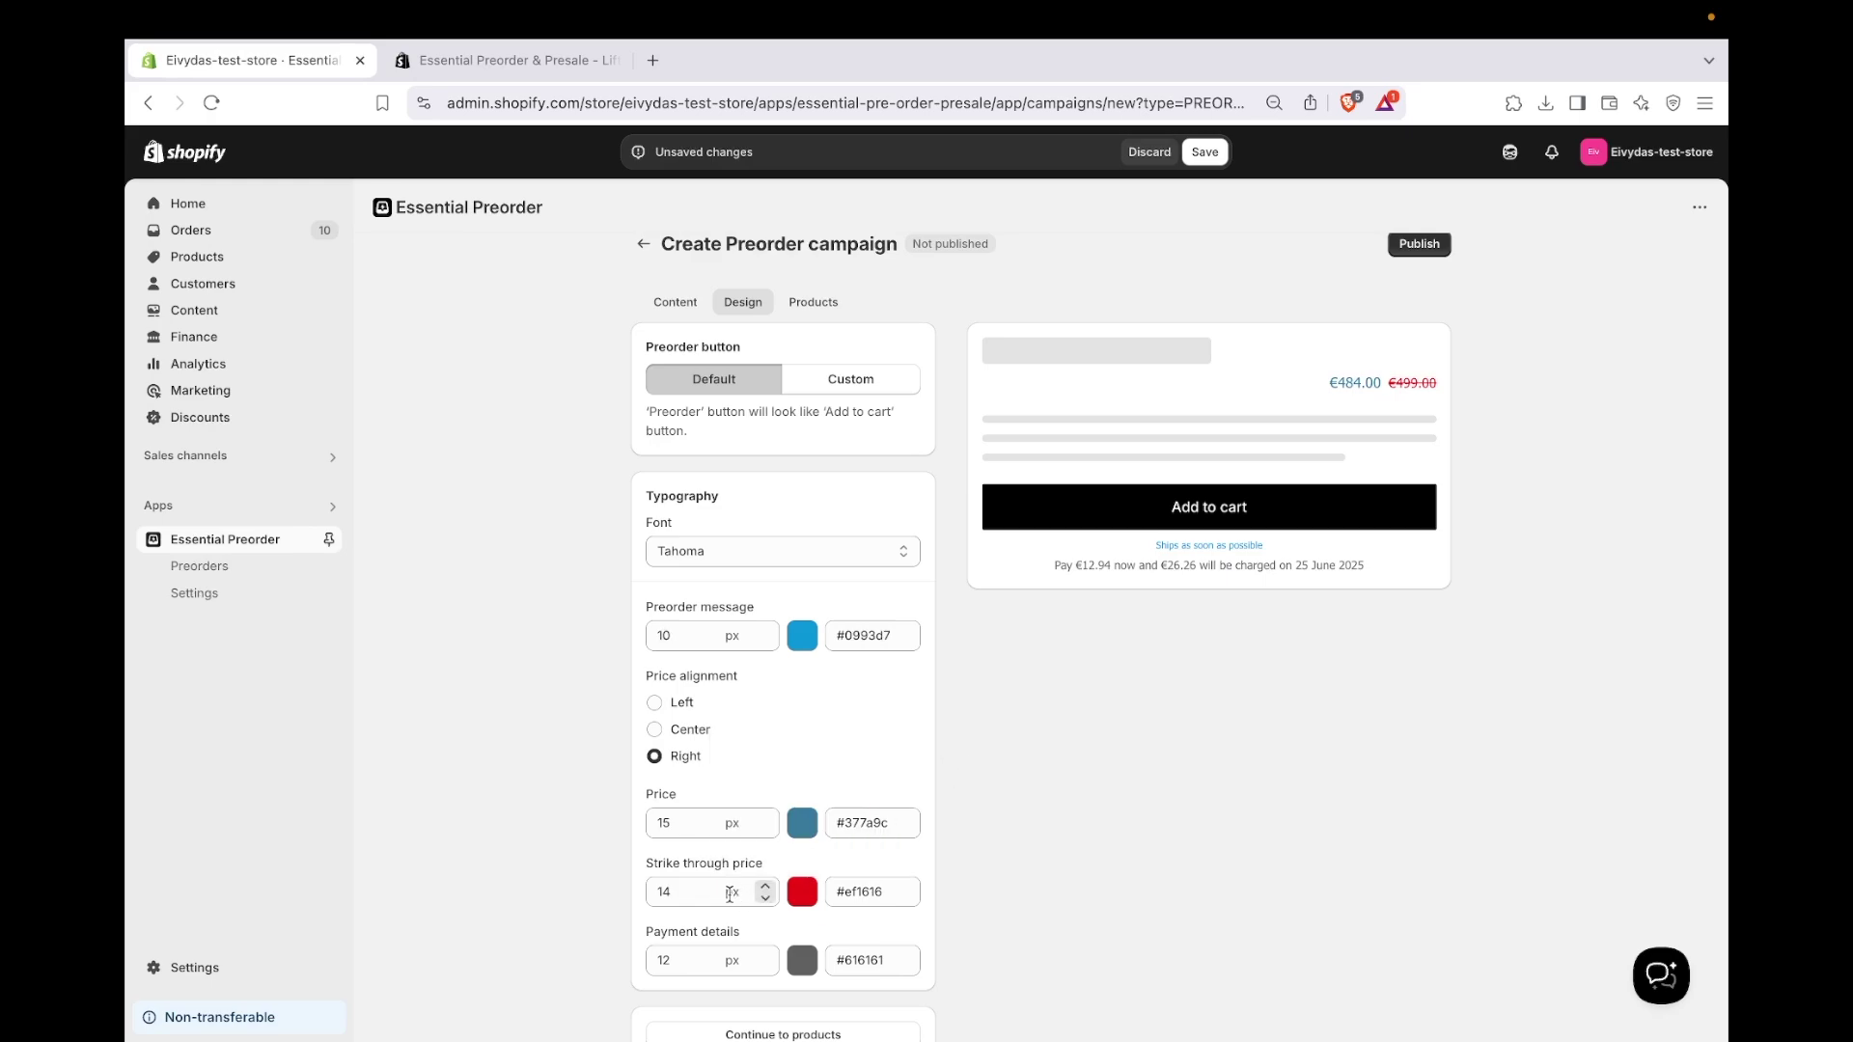
{"action": "left_click", "coordinate": [769, 886]}
{"action": "left_click", "coordinate": [769, 886]}
{"action": "left_click", "coordinate": [769, 887]}
- Enlarge the payment details text to 14 and colour it red
{"action": "scroll", "coordinate": [786, 893], "scroll_direction": "down", "scroll_amount": 1}
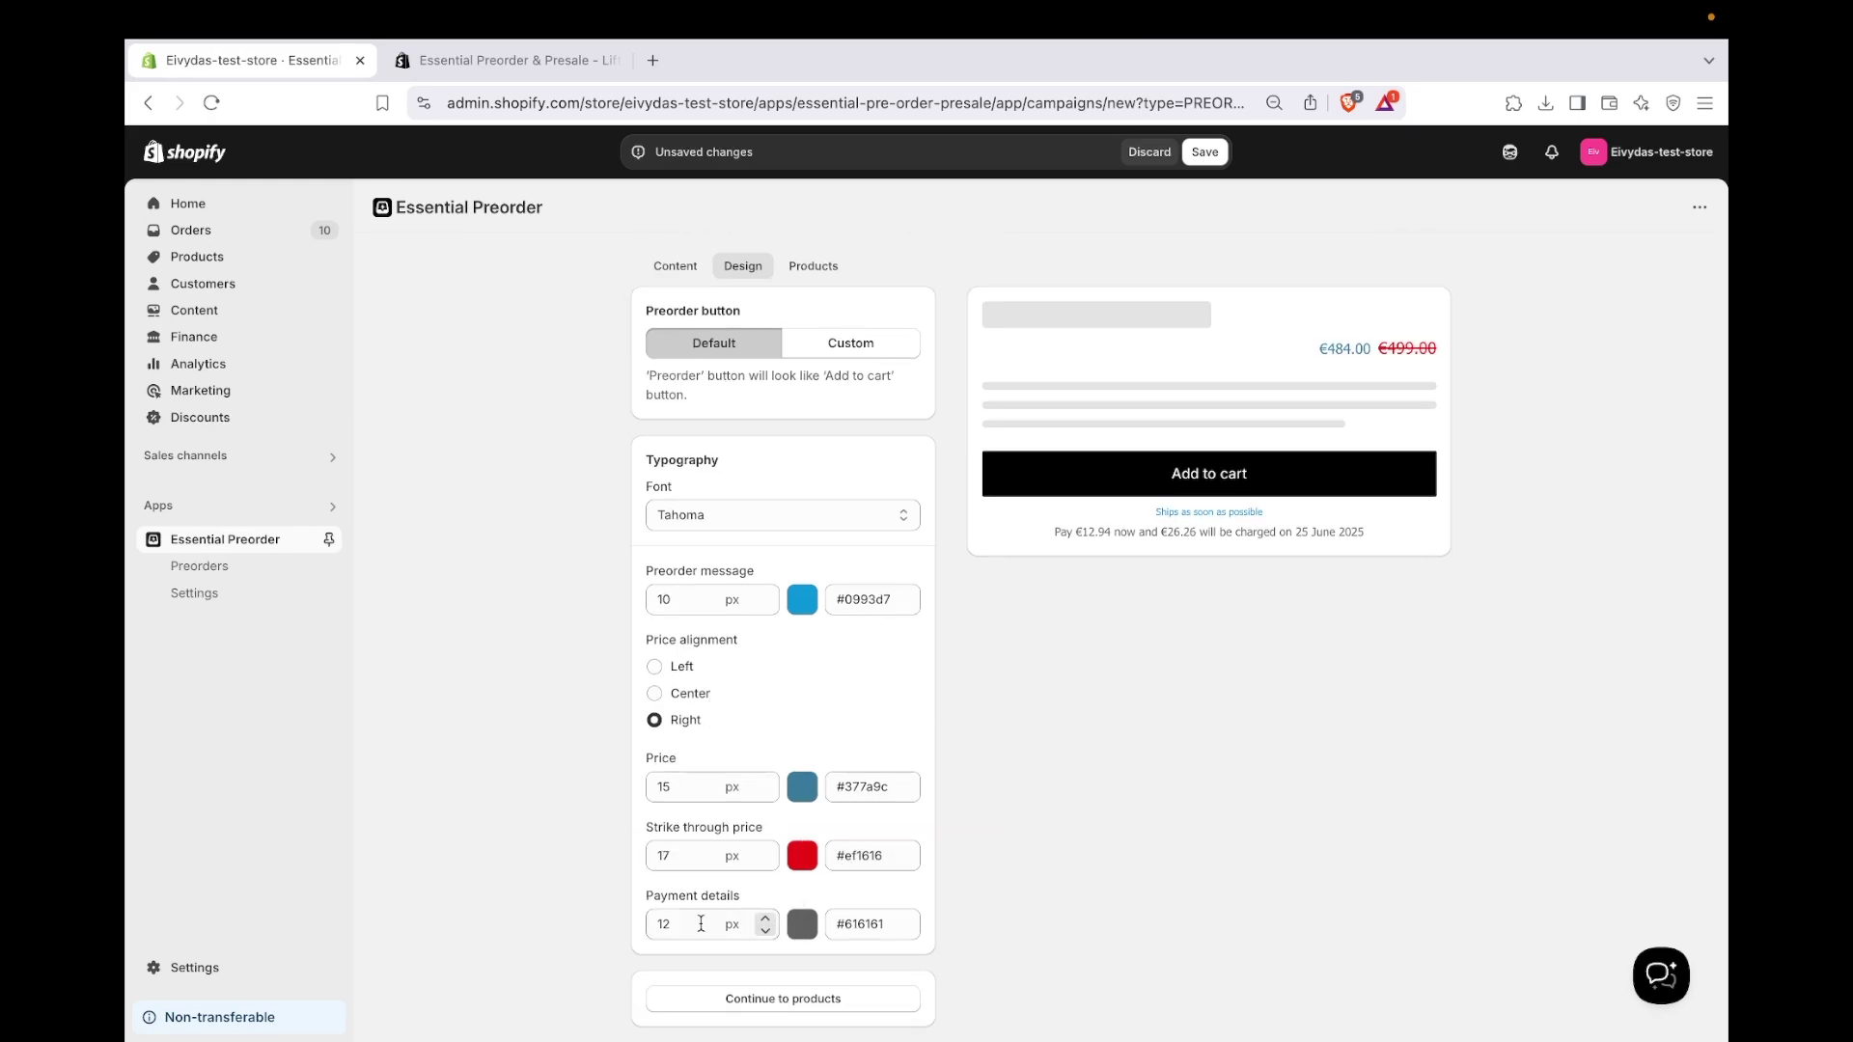
{"action": "left_click", "coordinate": [766, 920]}
{"action": "left_click", "coordinate": [766, 920]}
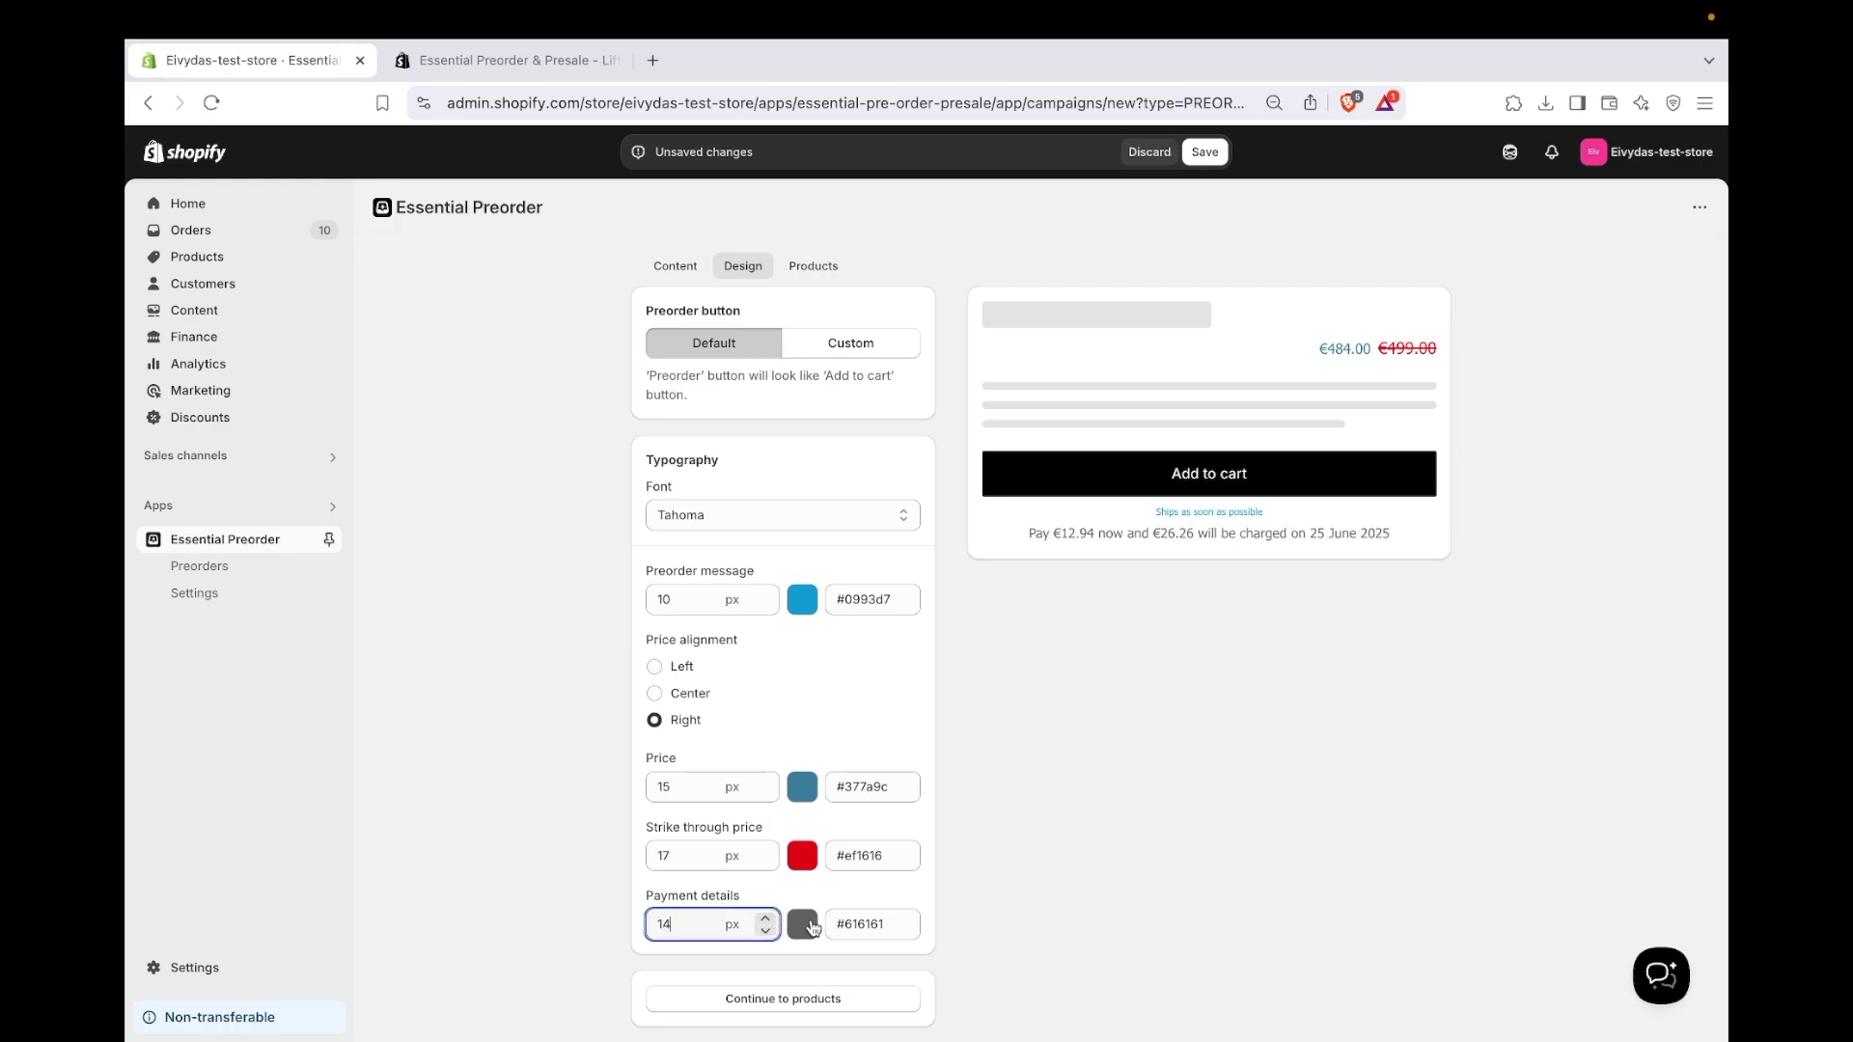
{"action": "left_click", "coordinate": [802, 924]}
{"action": "left_click", "coordinate": [826, 781]}
{"action": "left_click", "coordinate": [978, 793]}
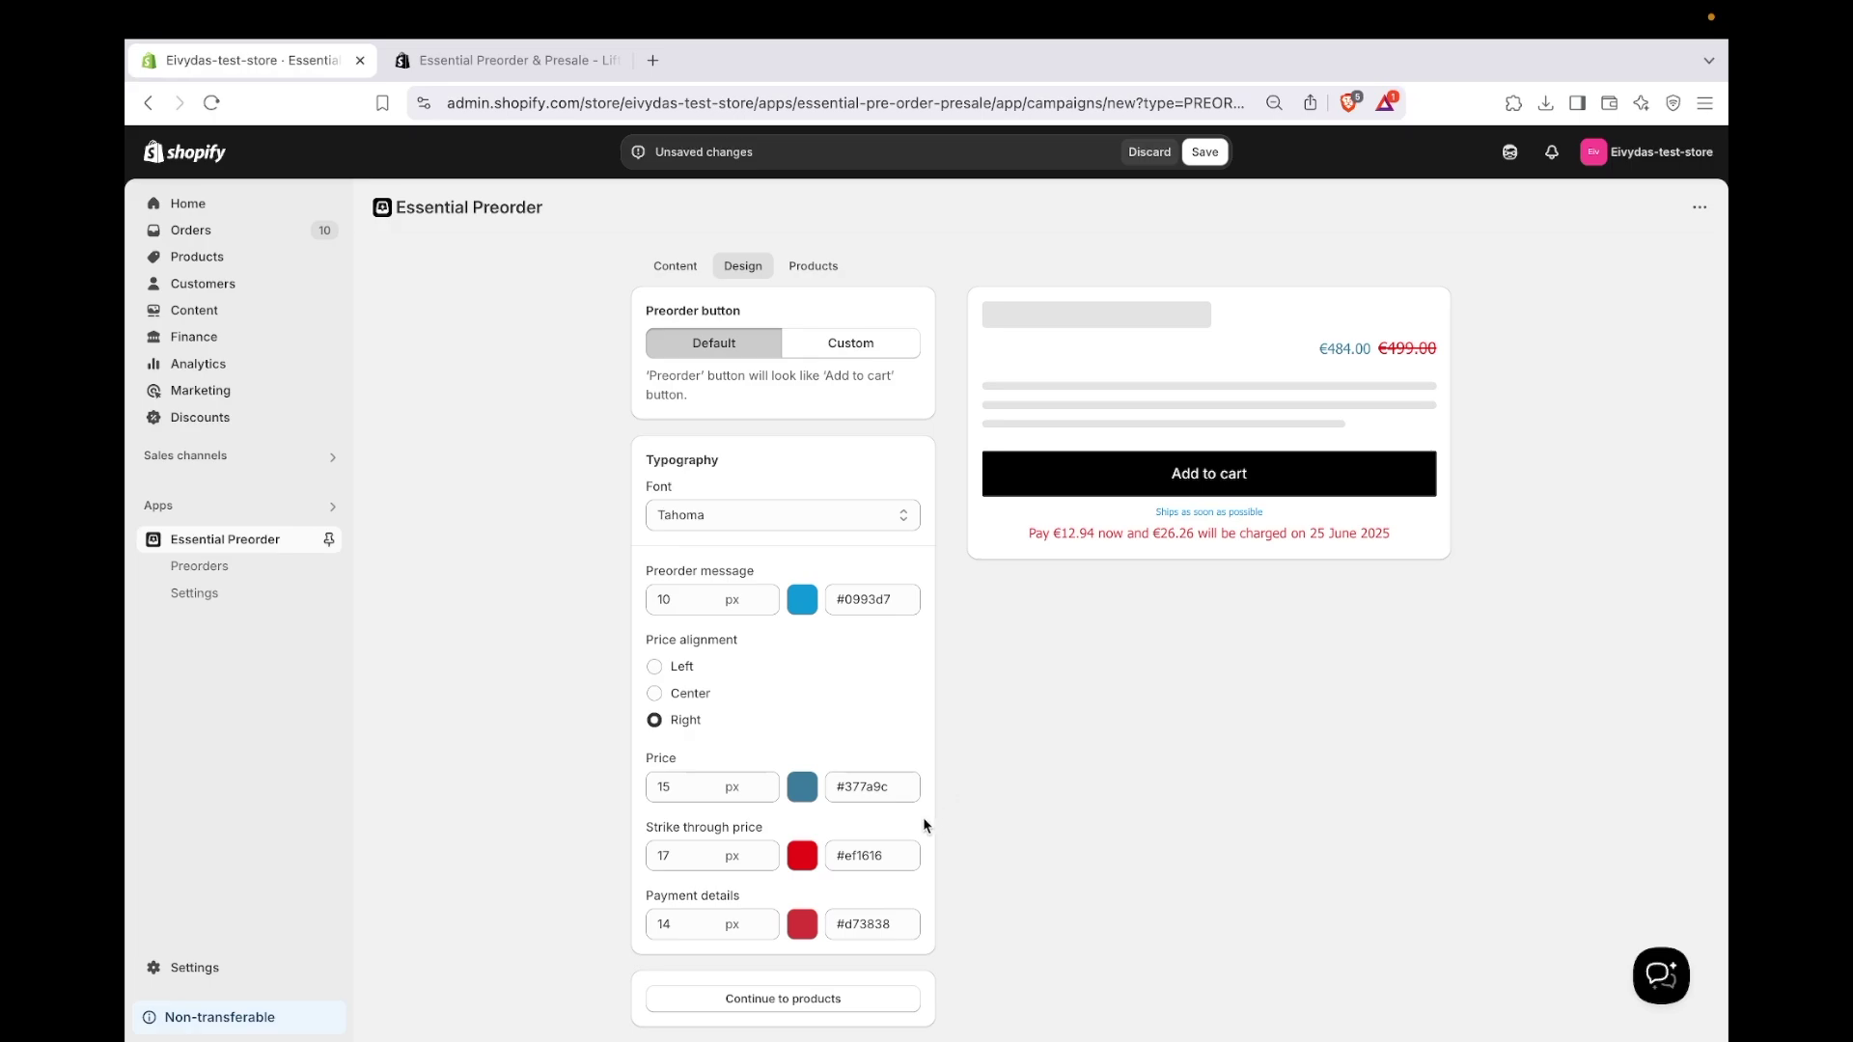
{"action": "left_click", "coordinate": [815, 999]}
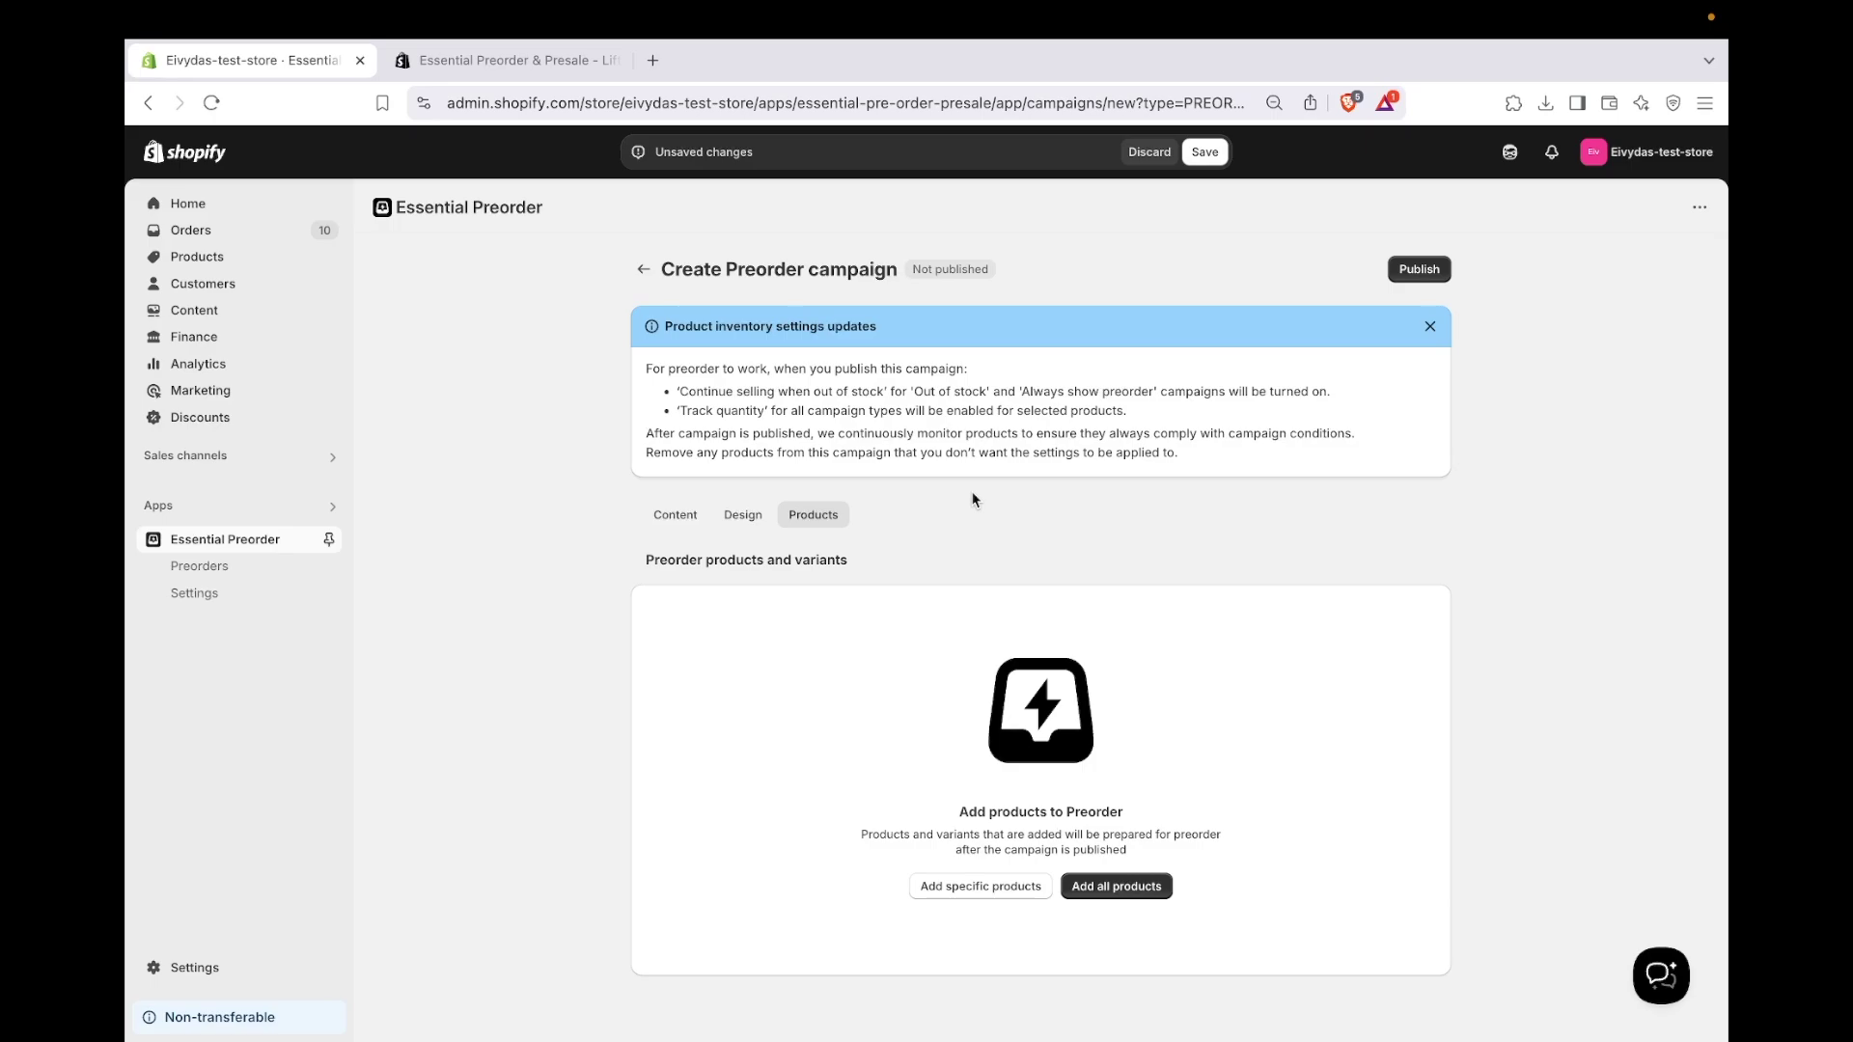
- Add Customizable Unisex T-Shirt, Pasta Workshop and NeonCore Smartwatch to the campaign, then publish it
{"action": "left_click", "coordinate": [1143, 890]}
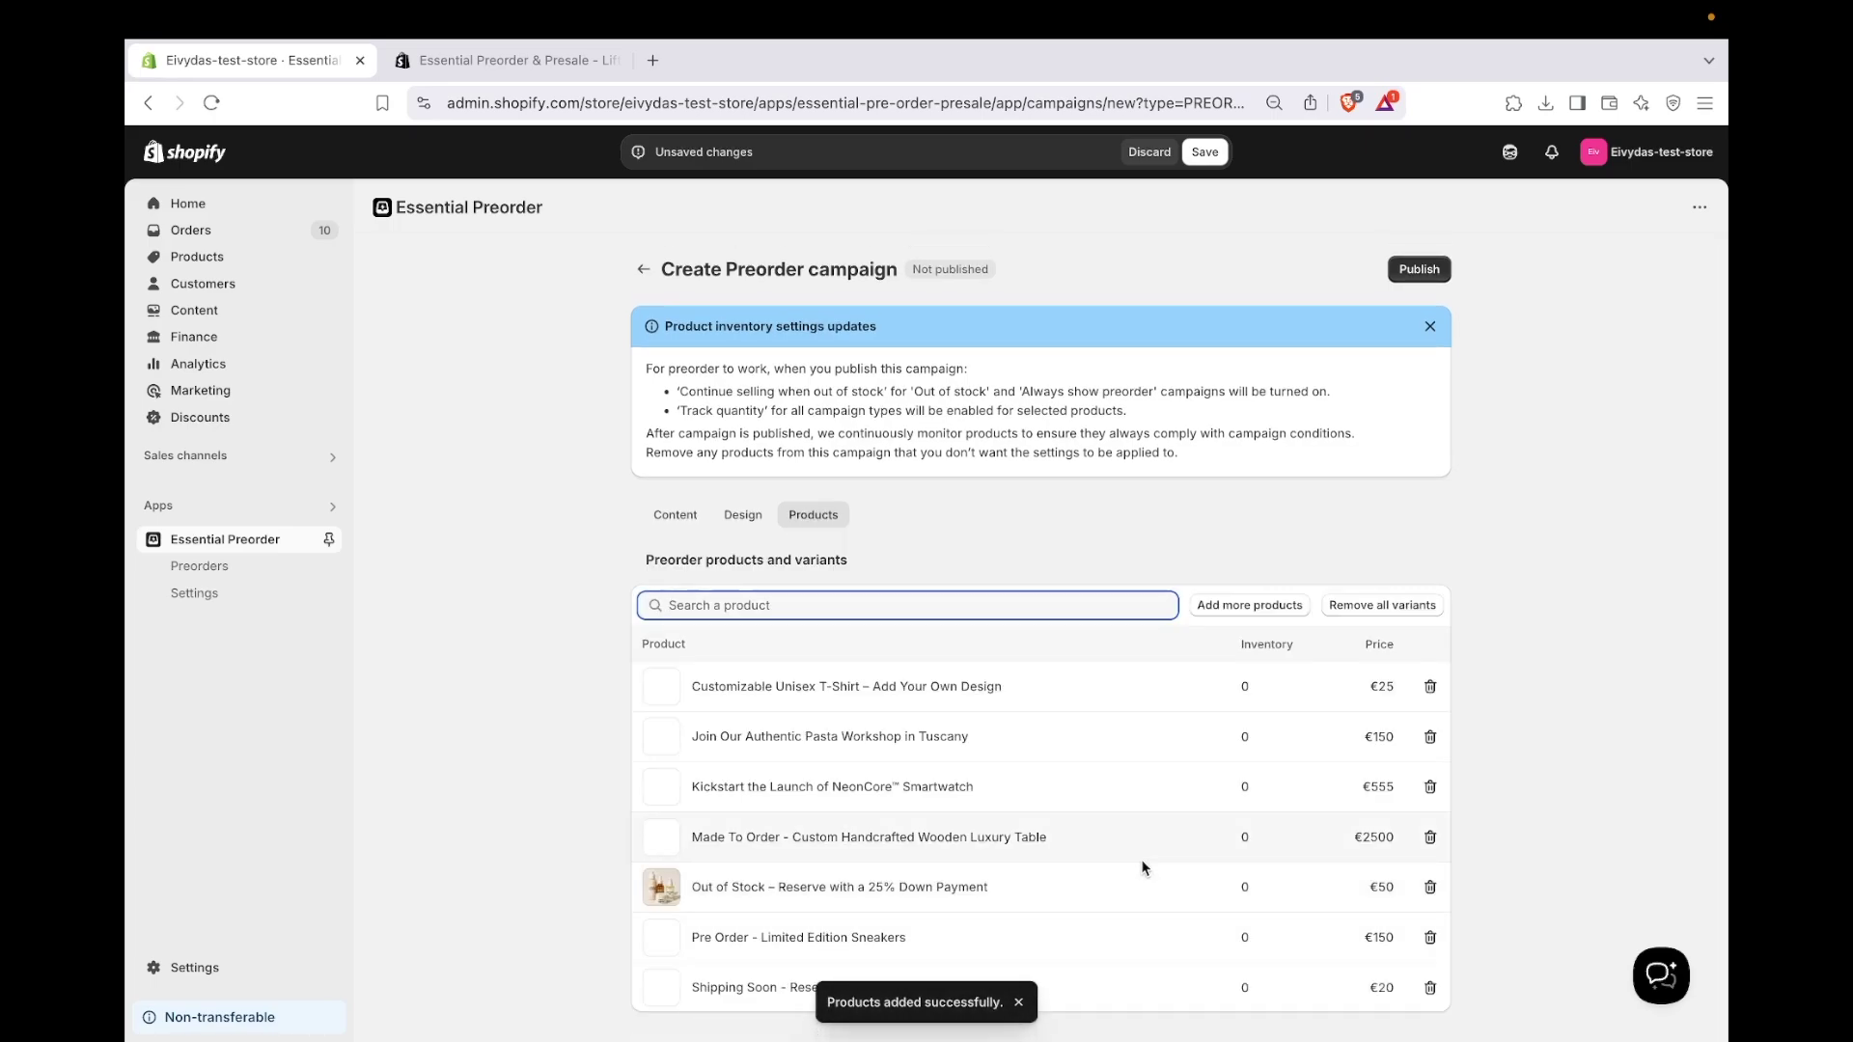
{"action": "left_click", "coordinate": [1426, 606]}
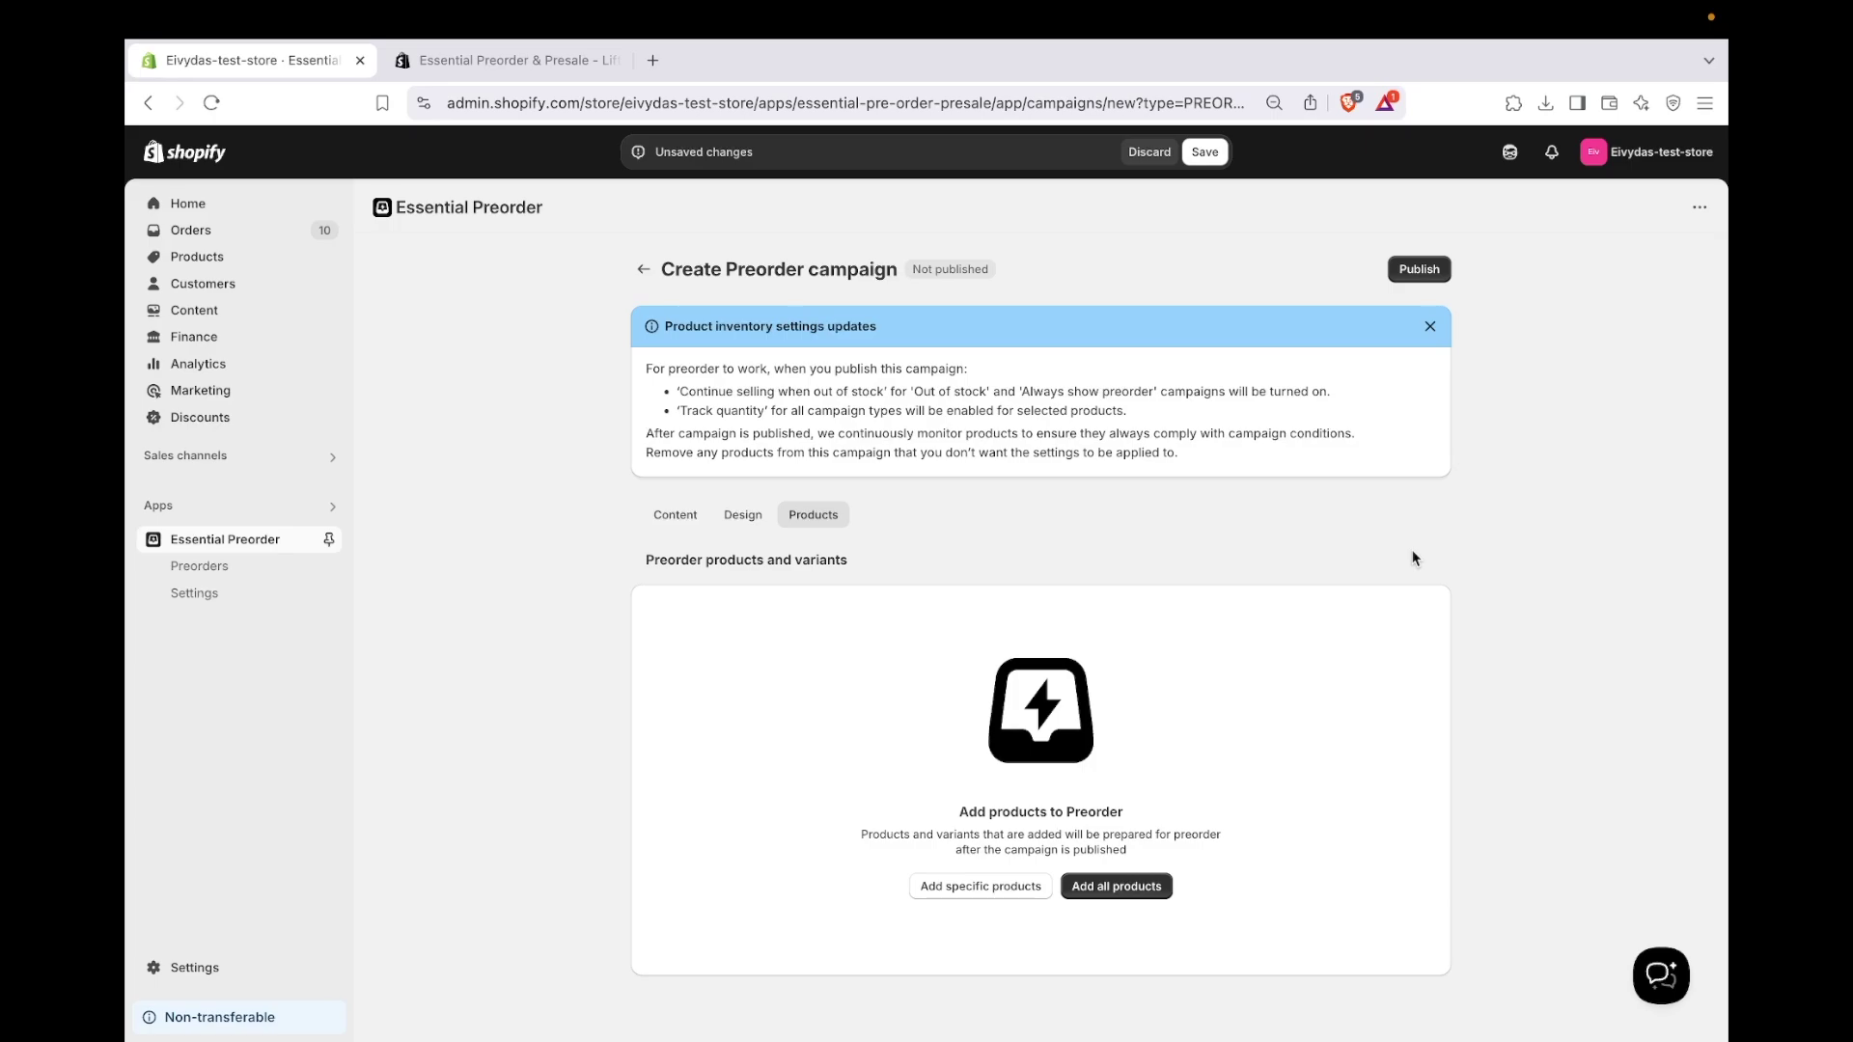
{"action": "left_click", "coordinate": [982, 883]}
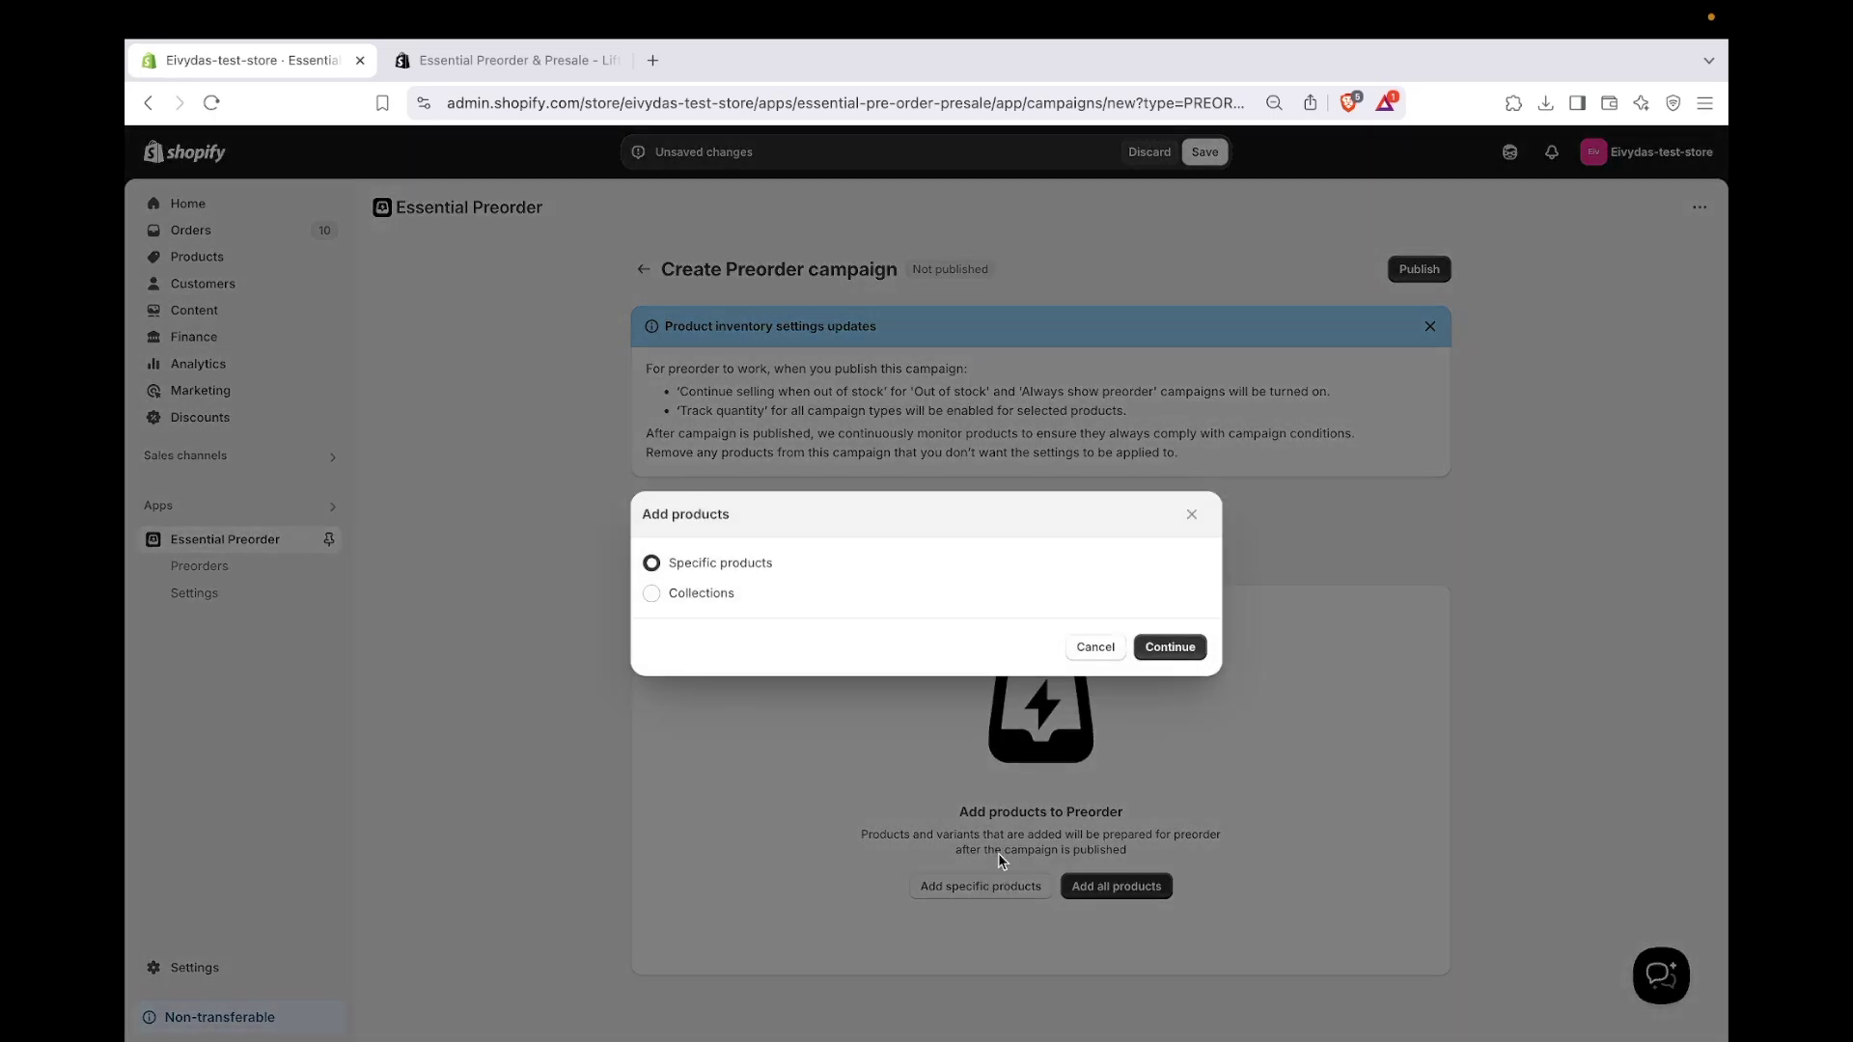
{"action": "left_click", "coordinate": [1170, 647]}
{"action": "left_click", "coordinate": [941, 439]}
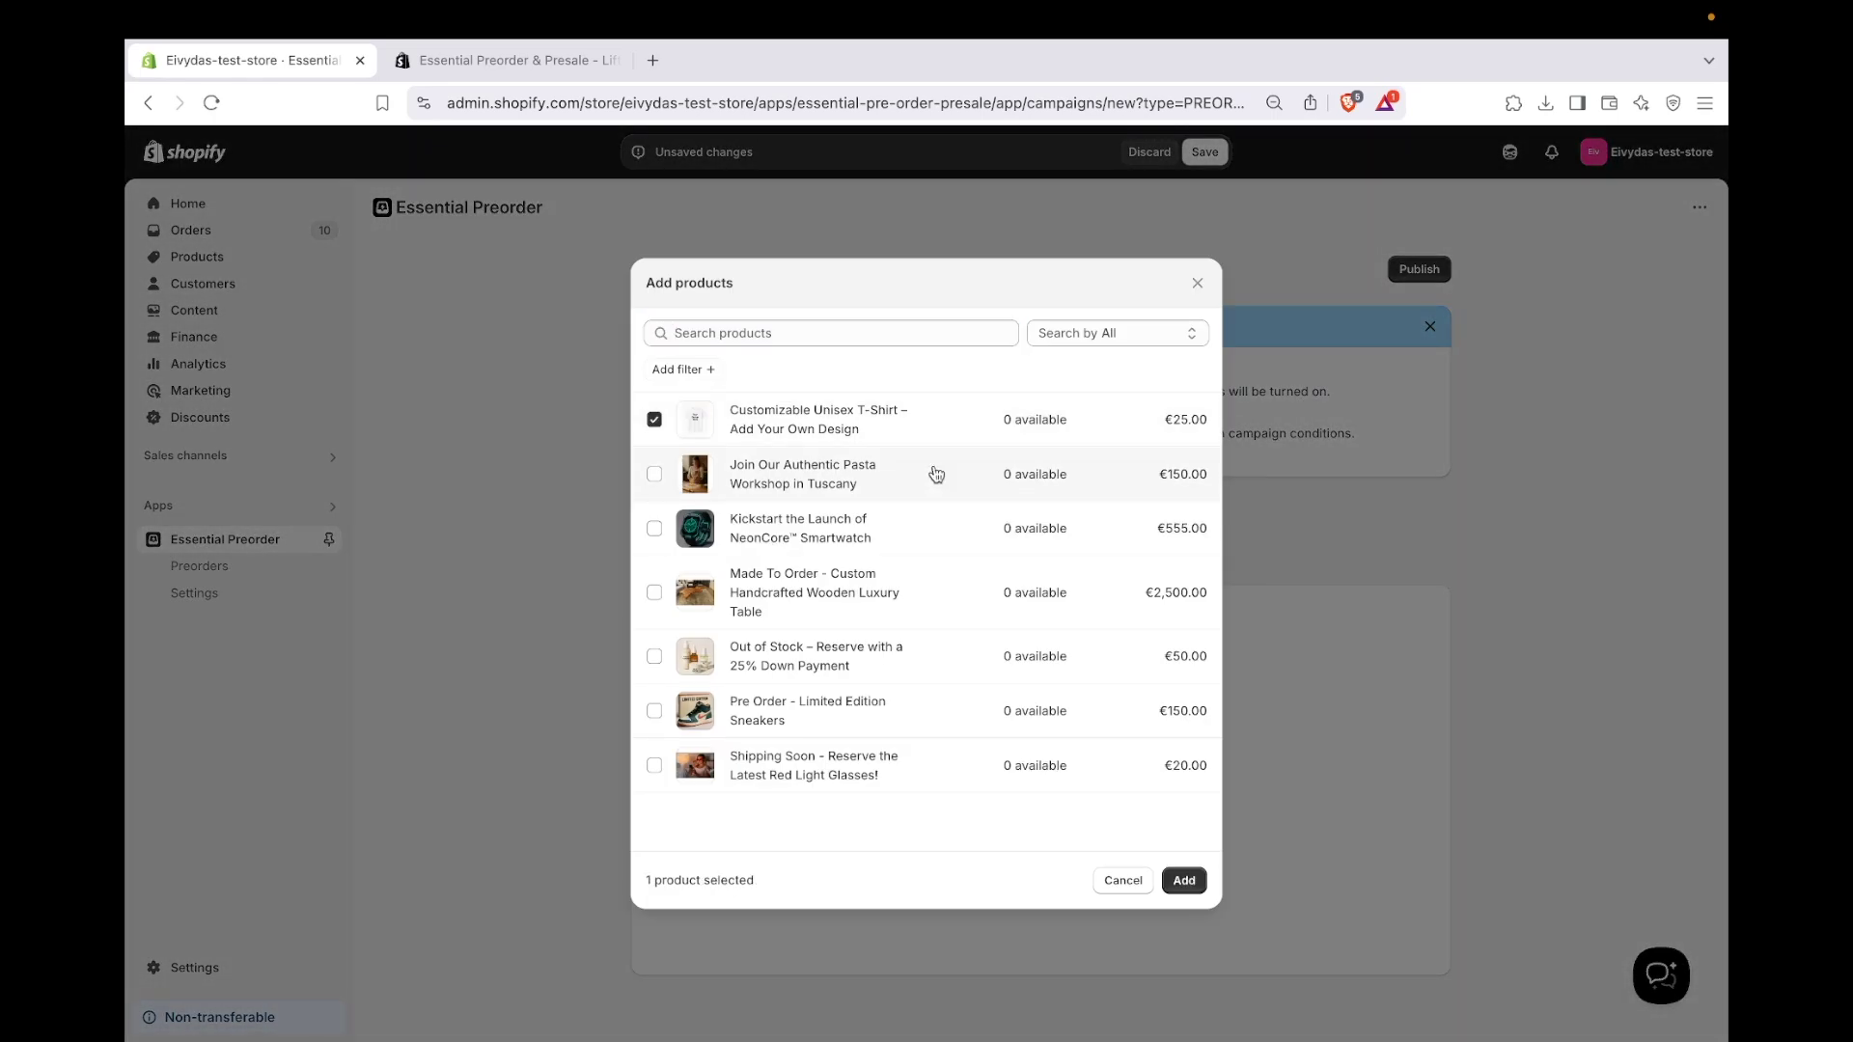
{"action": "left_click", "coordinate": [935, 473]}
{"action": "left_click", "coordinate": [930, 526]}
{"action": "left_click", "coordinate": [1183, 879]}
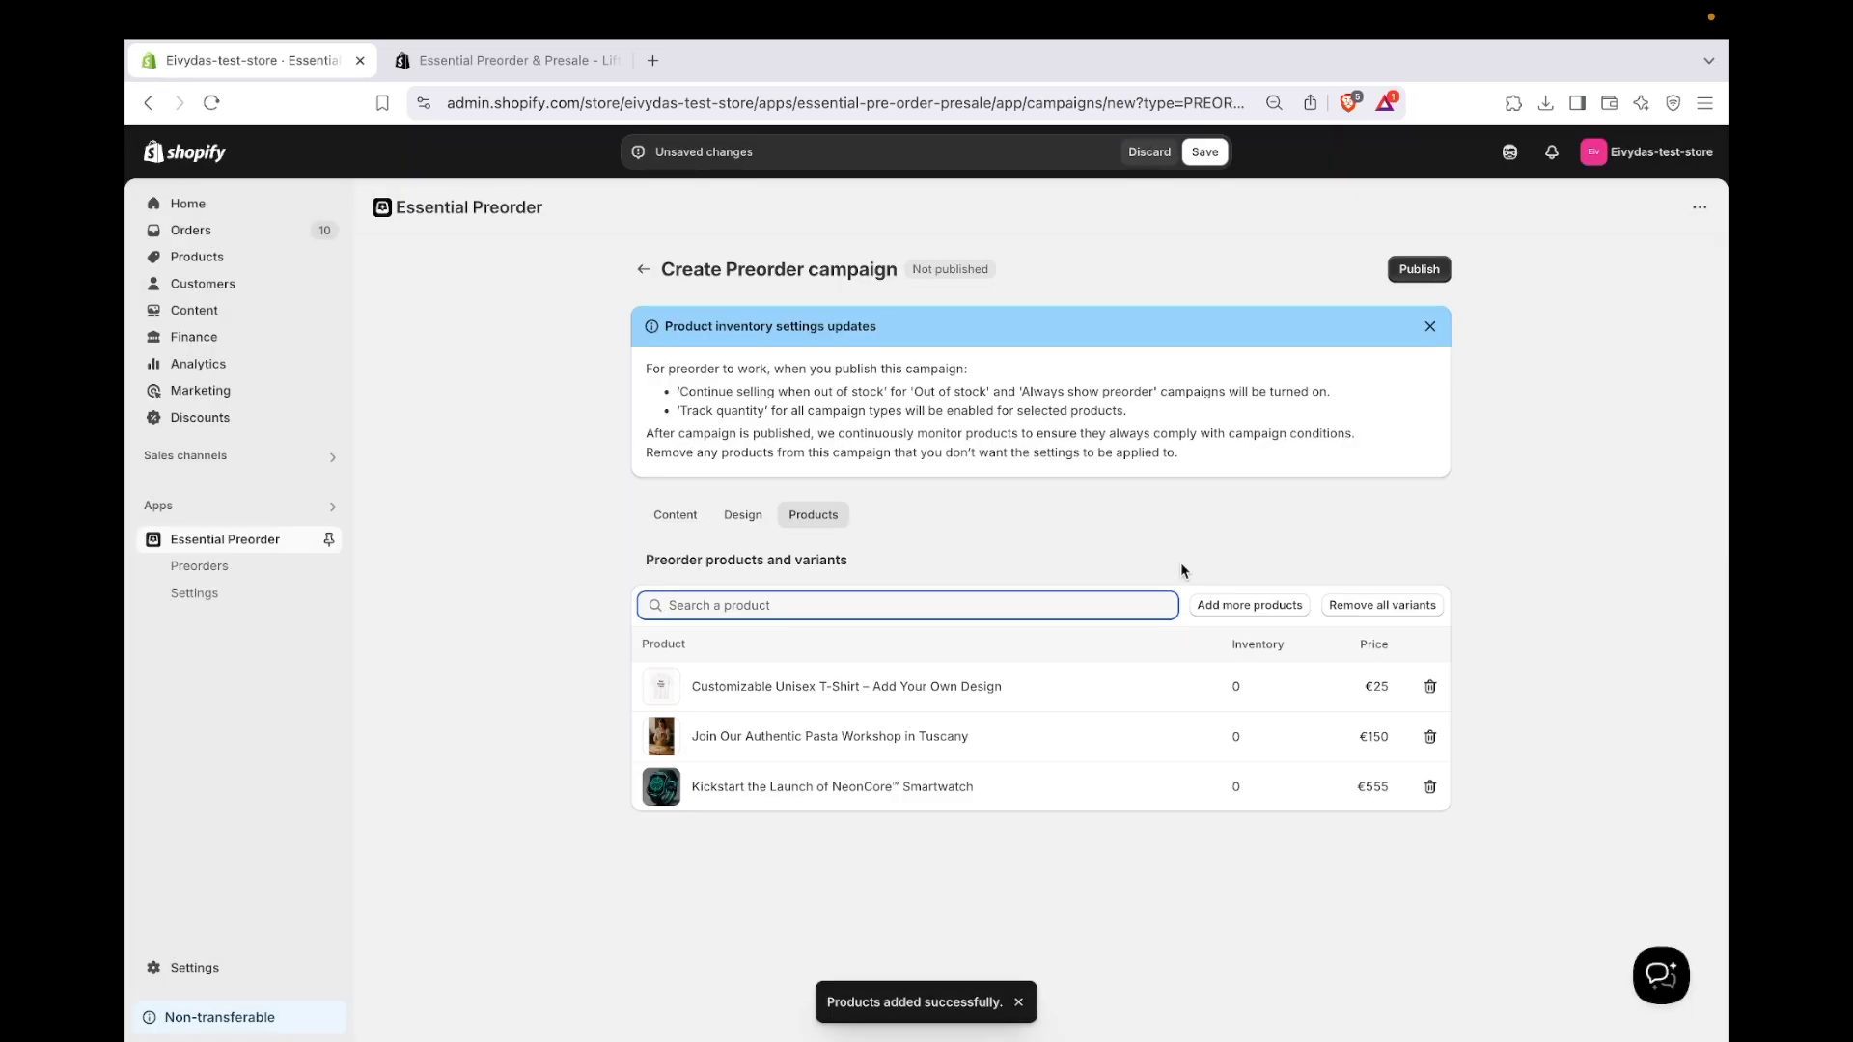
{"action": "left_click", "coordinate": [1404, 270]}
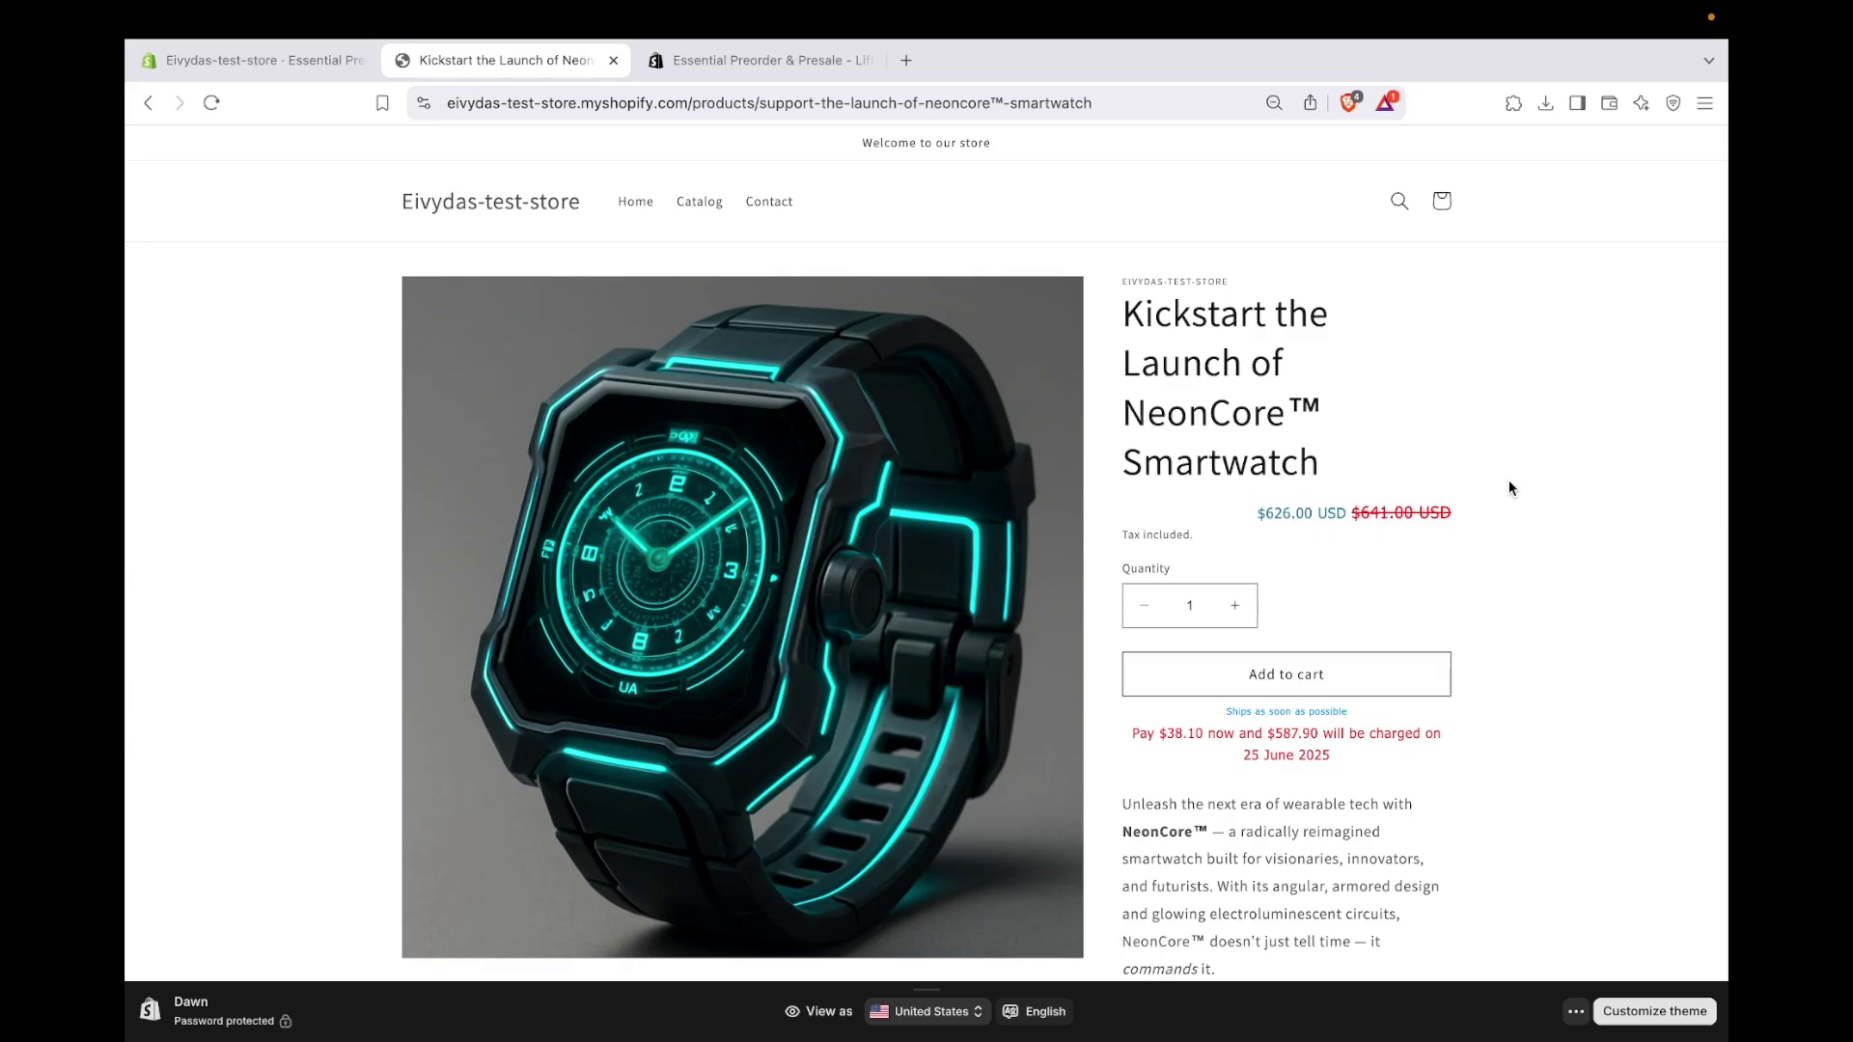
- Add the NeonCore Smartwatch preorder to the cart and go to checkout
{"action": "left_click", "coordinate": [1286, 673]}
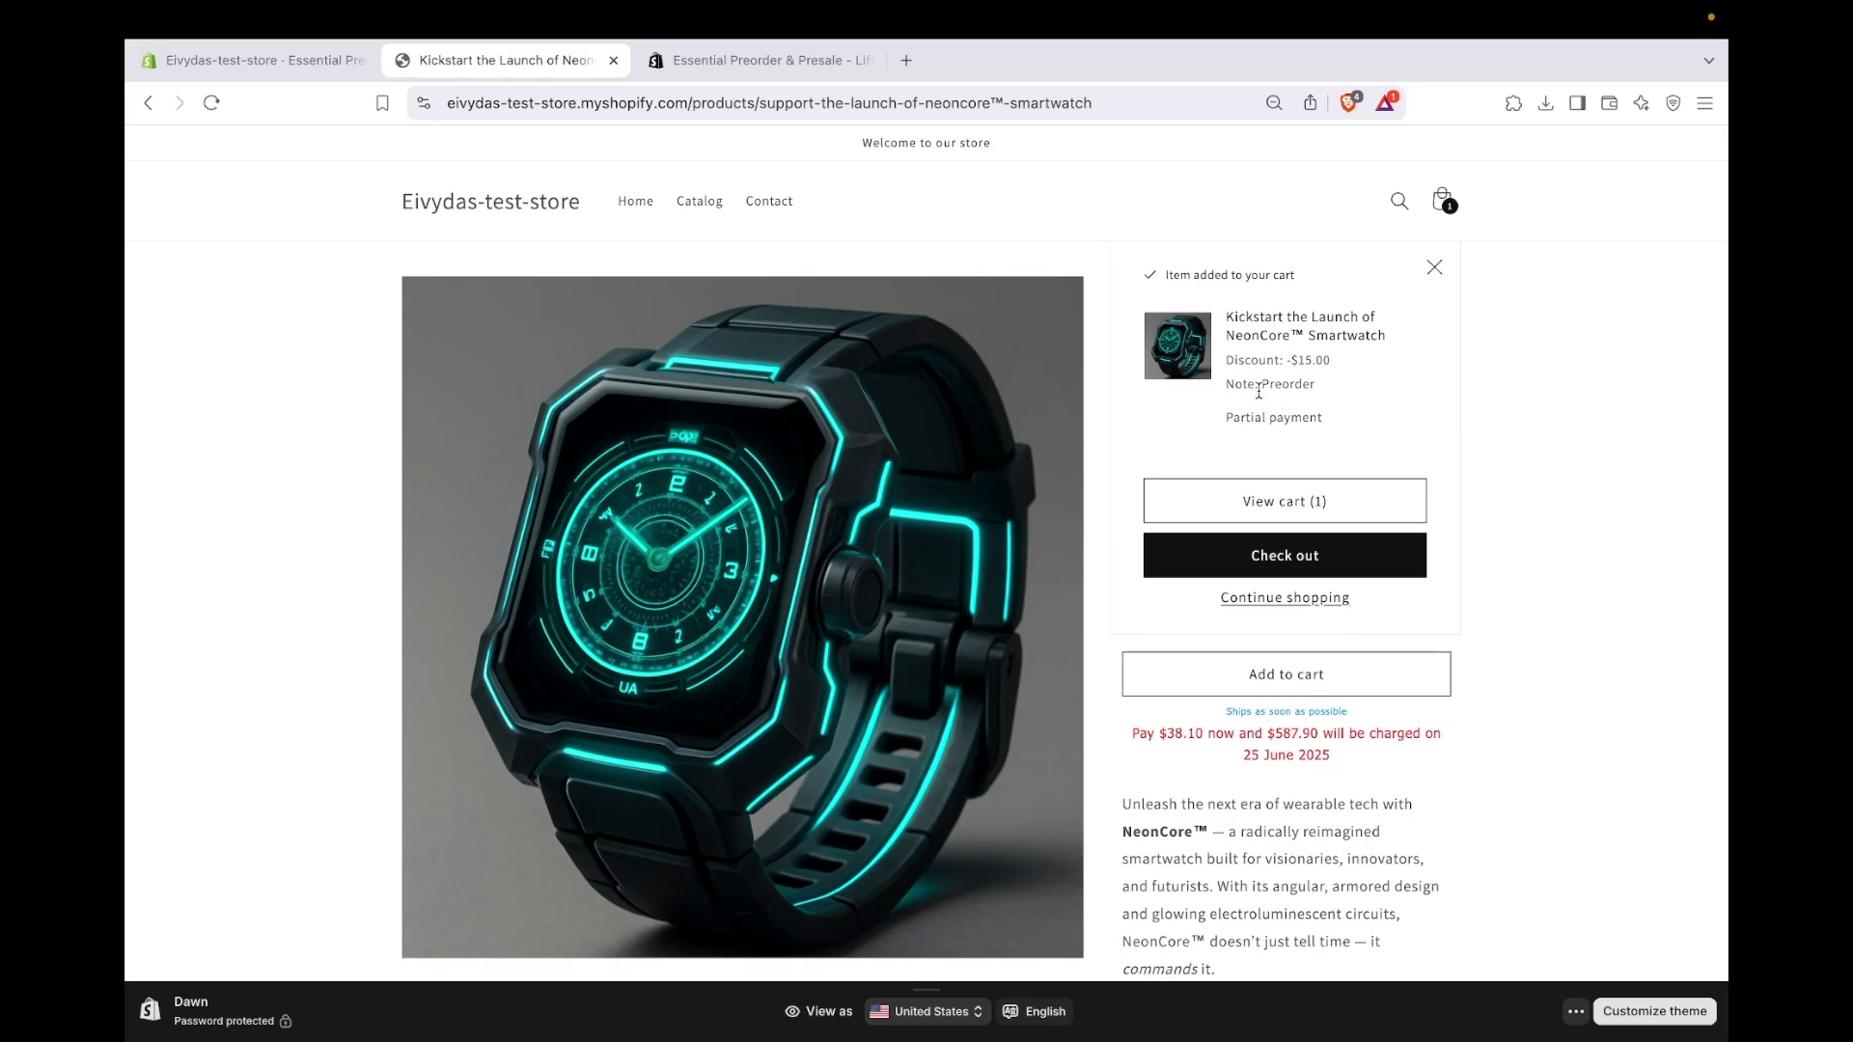
{"action": "left_click_drag", "start_coordinate": [1224, 384], "coordinate": [1342, 421]}
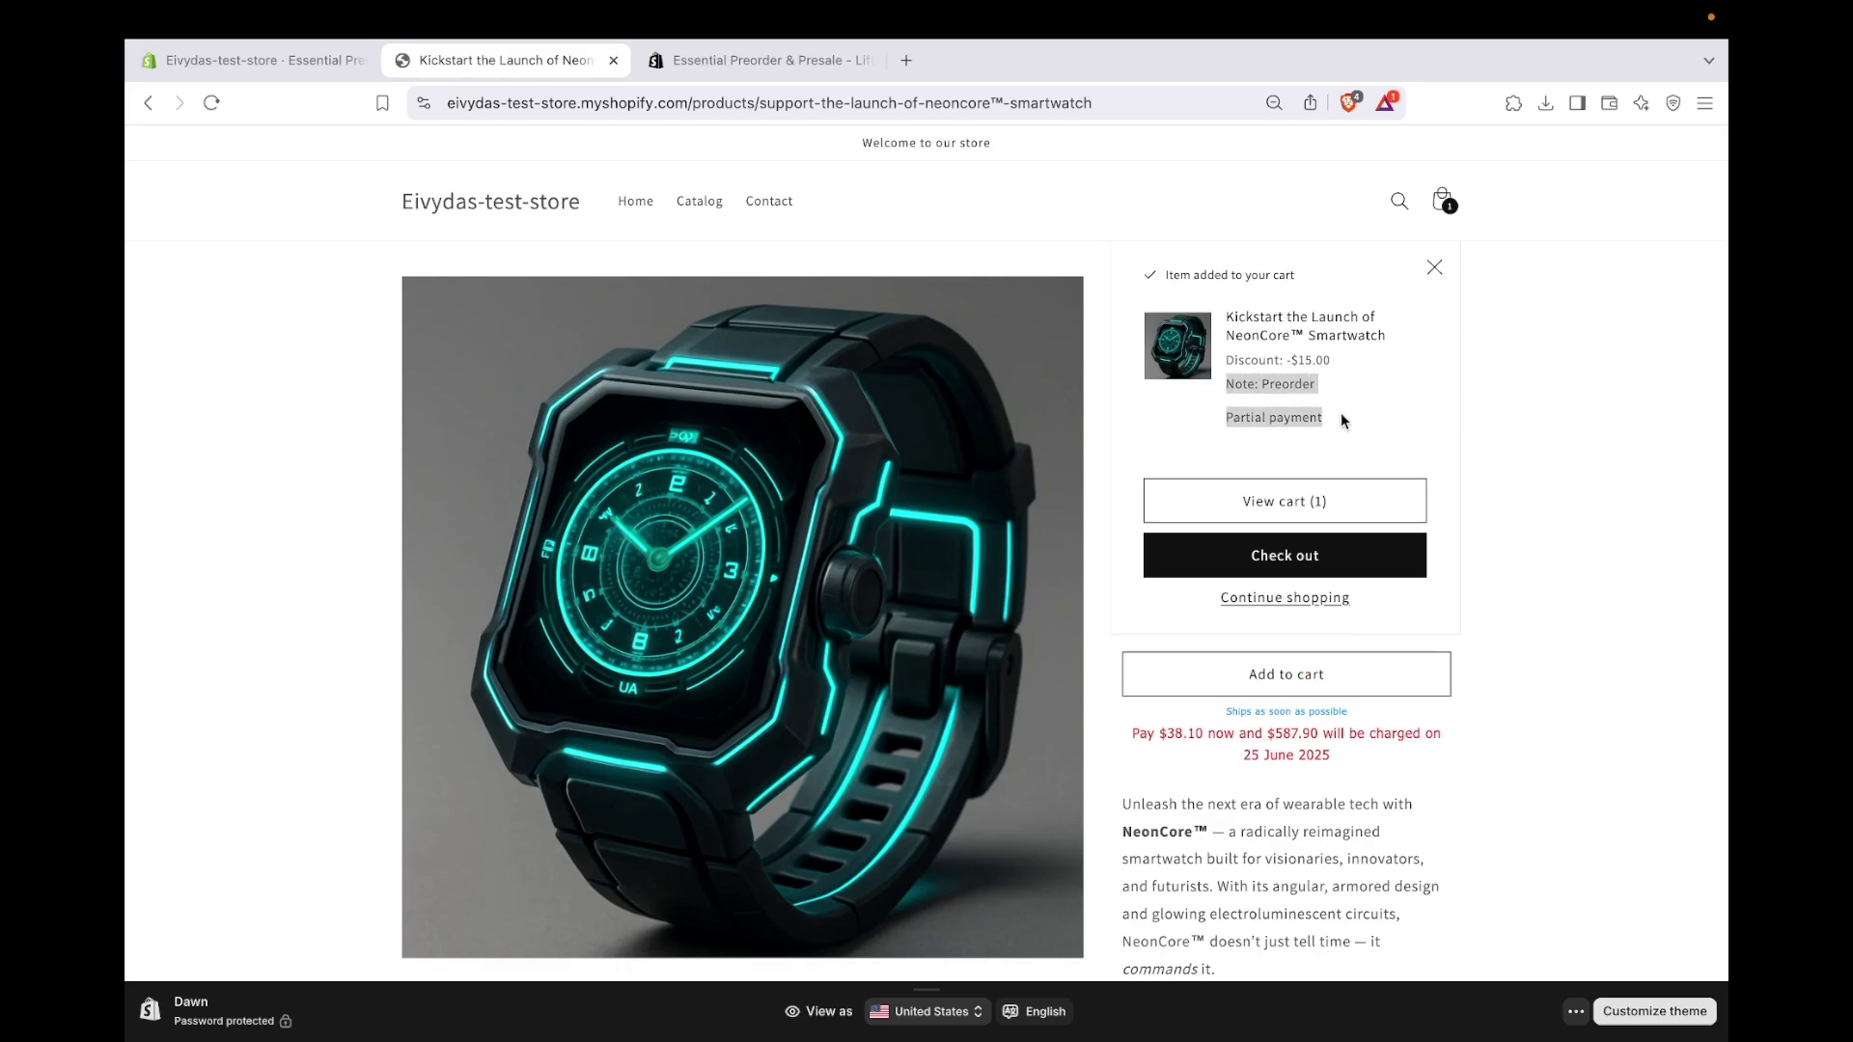
{"action": "left_click", "coordinate": [1353, 452]}
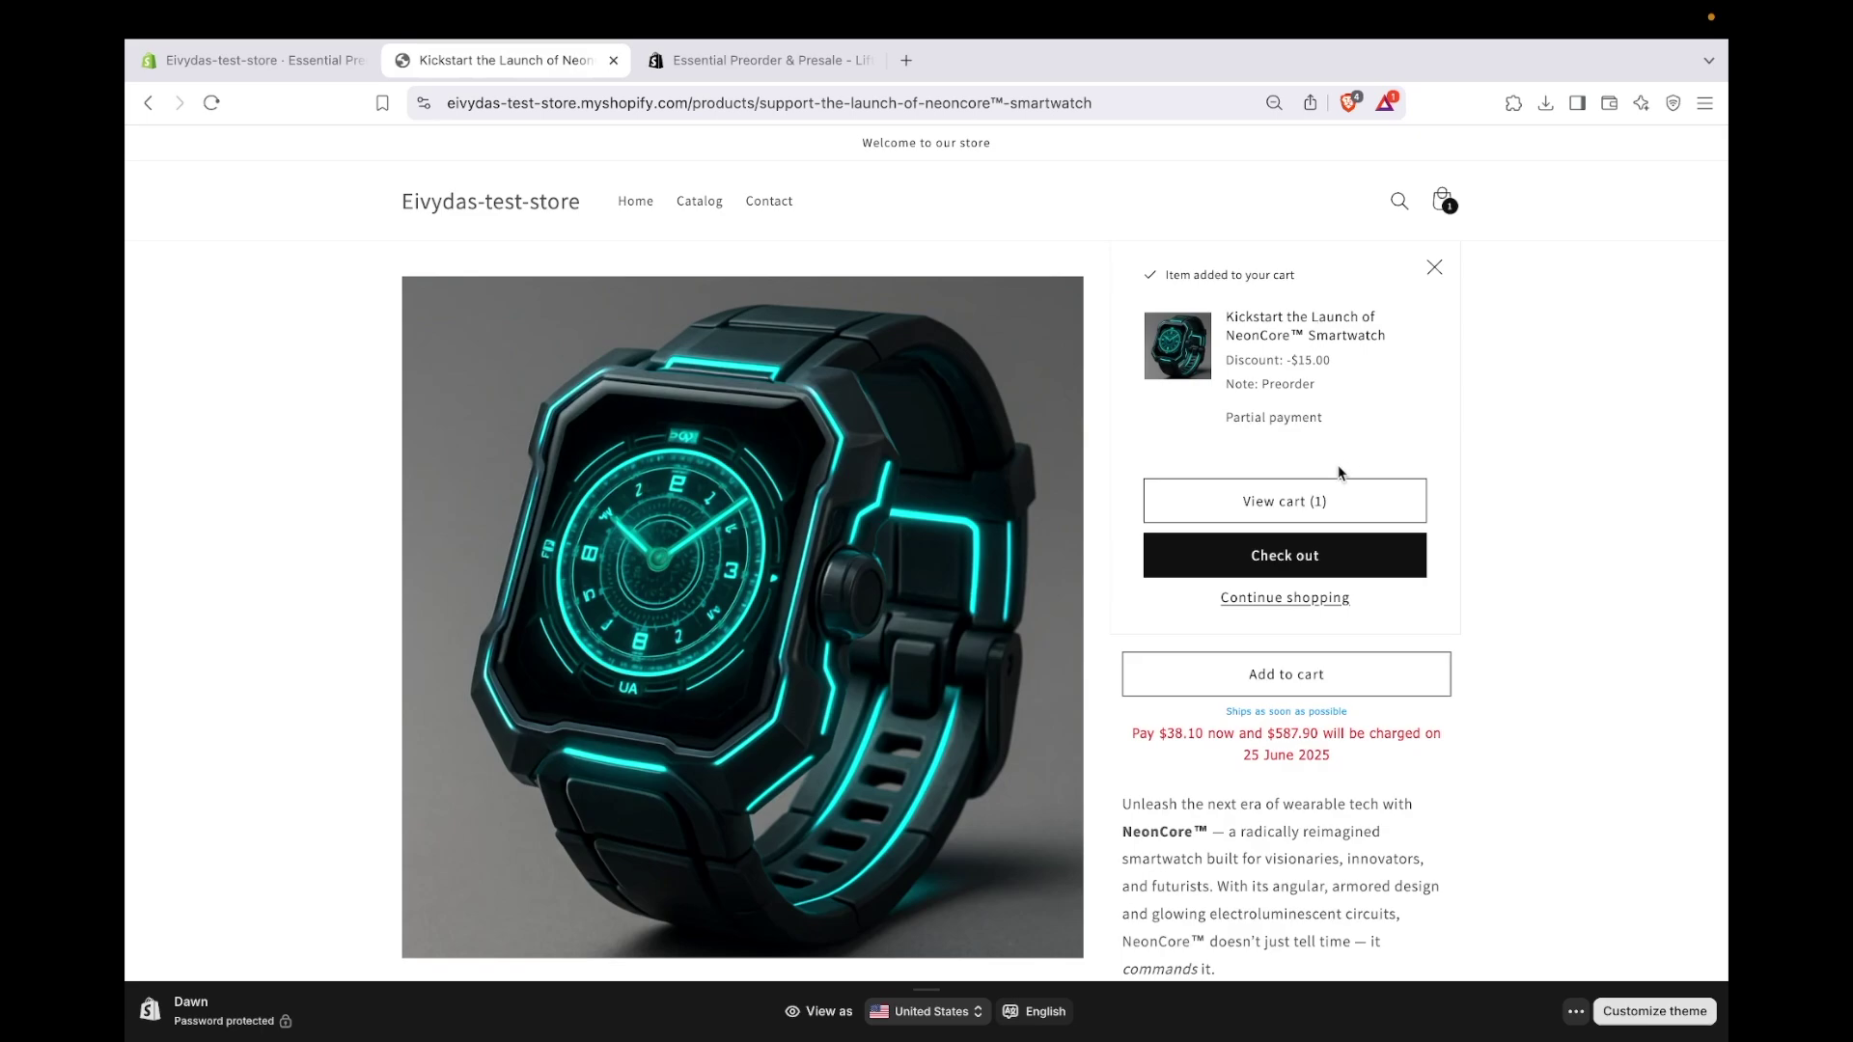
{"action": "left_click", "coordinate": [1316, 554]}
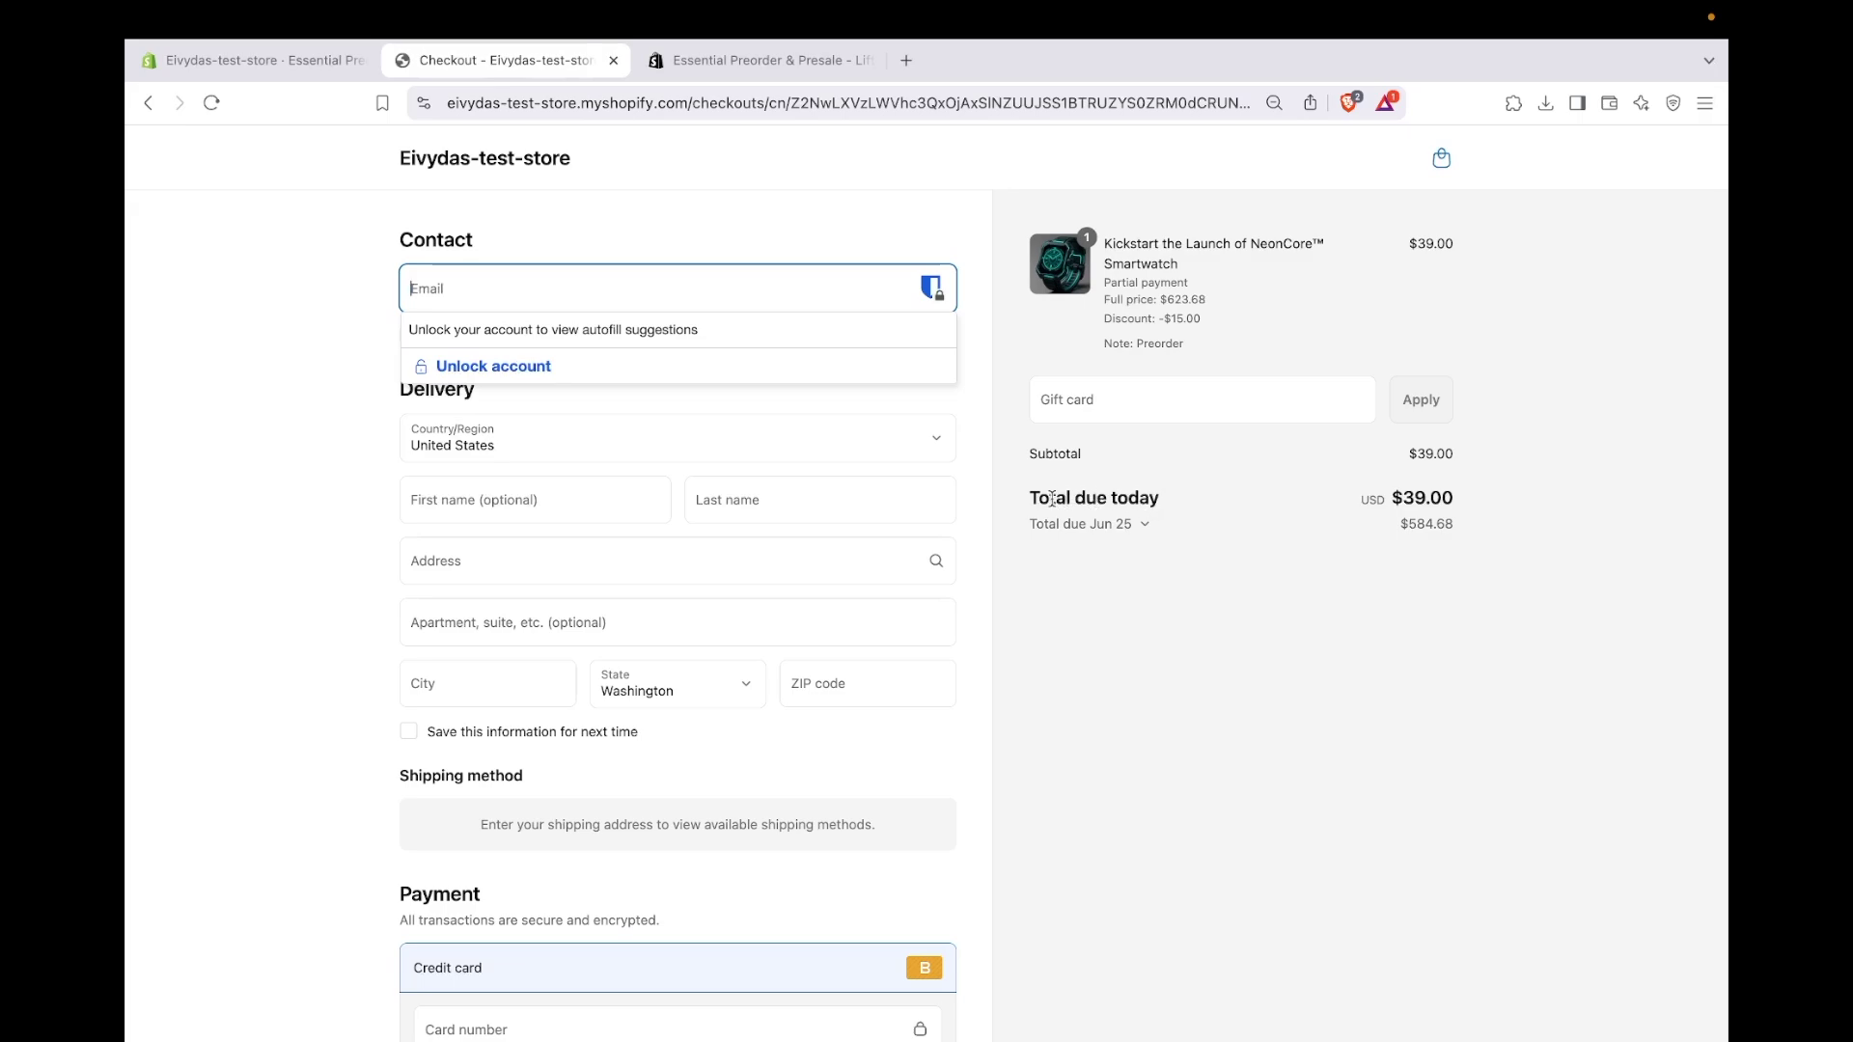
- Verify checkout shows $39.00 due today and $584.68 due Jun 25, then return to Preorder Campaign 04.05
{"action": "left_click_drag", "start_coordinate": [1027, 498], "coordinate": [1466, 502]}
{"action": "left_click_drag", "start_coordinate": [1611, 534], "coordinate": [1023, 522]}
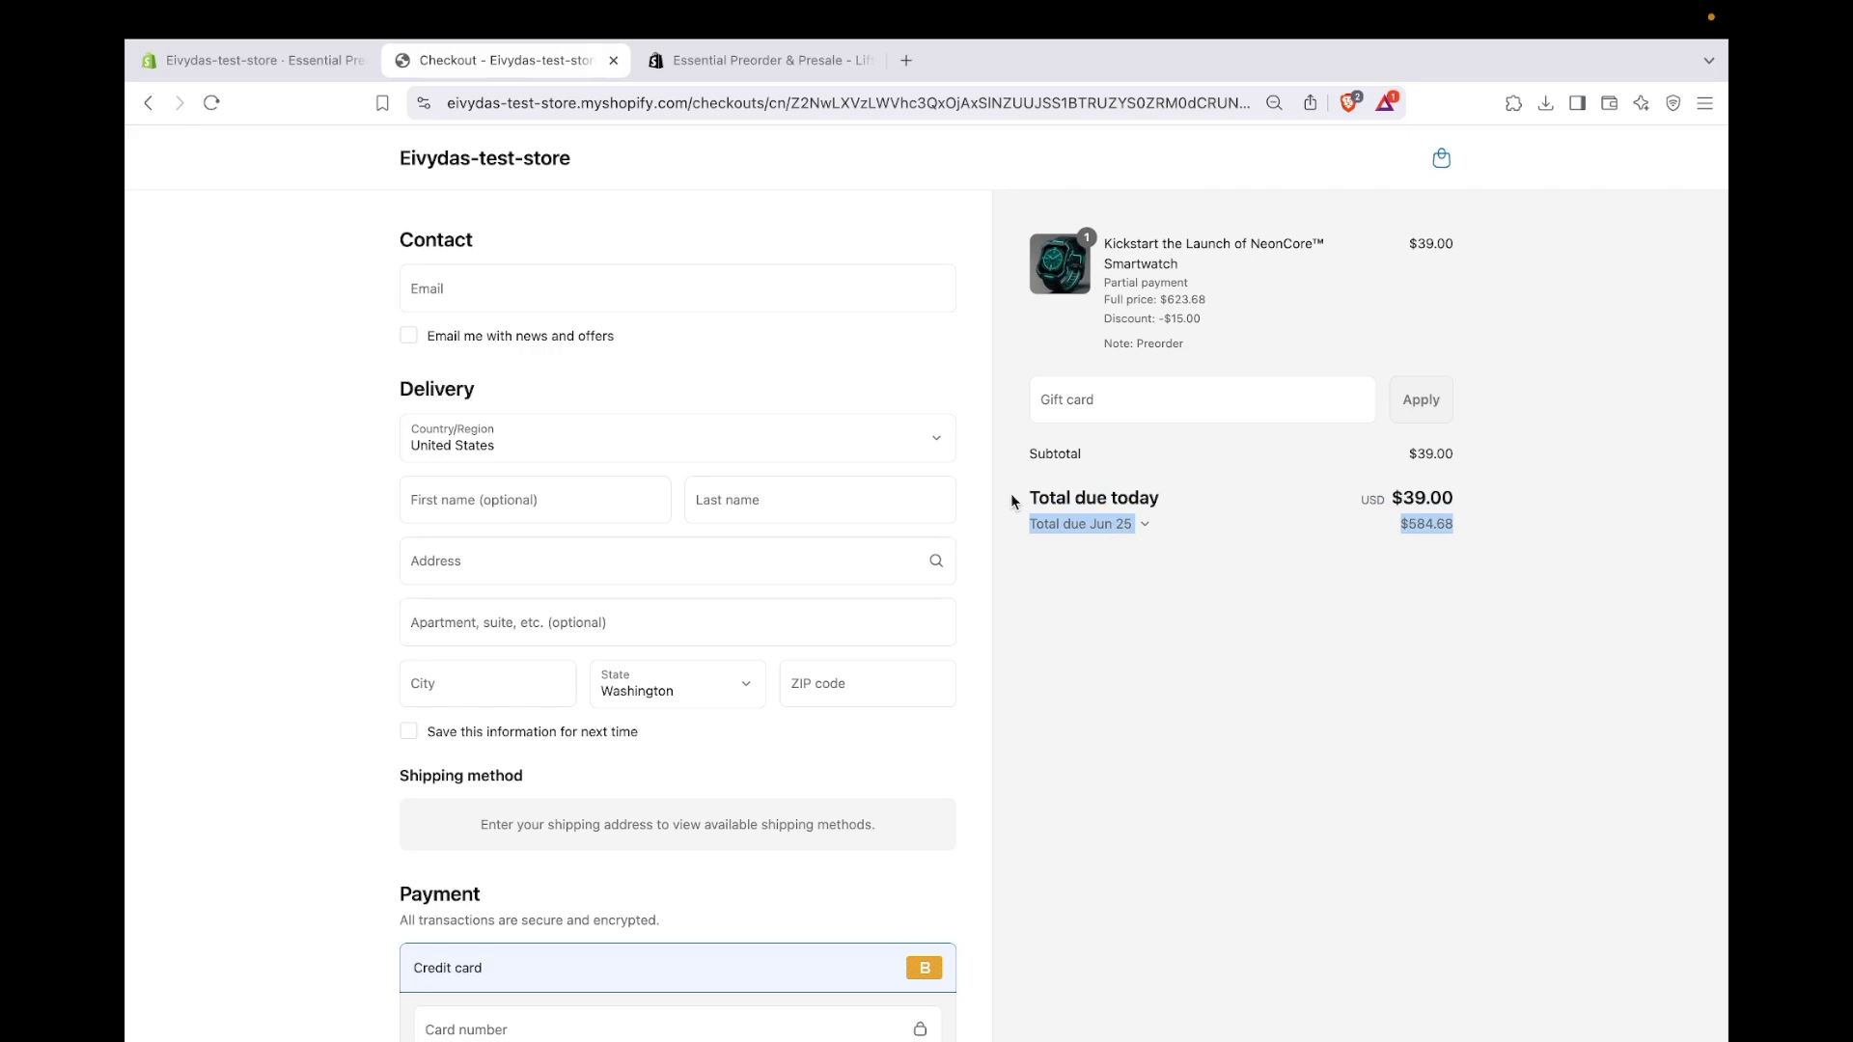
{"action": "left_click", "coordinate": [1011, 494]}
{"action": "left_click", "coordinate": [1089, 526]}
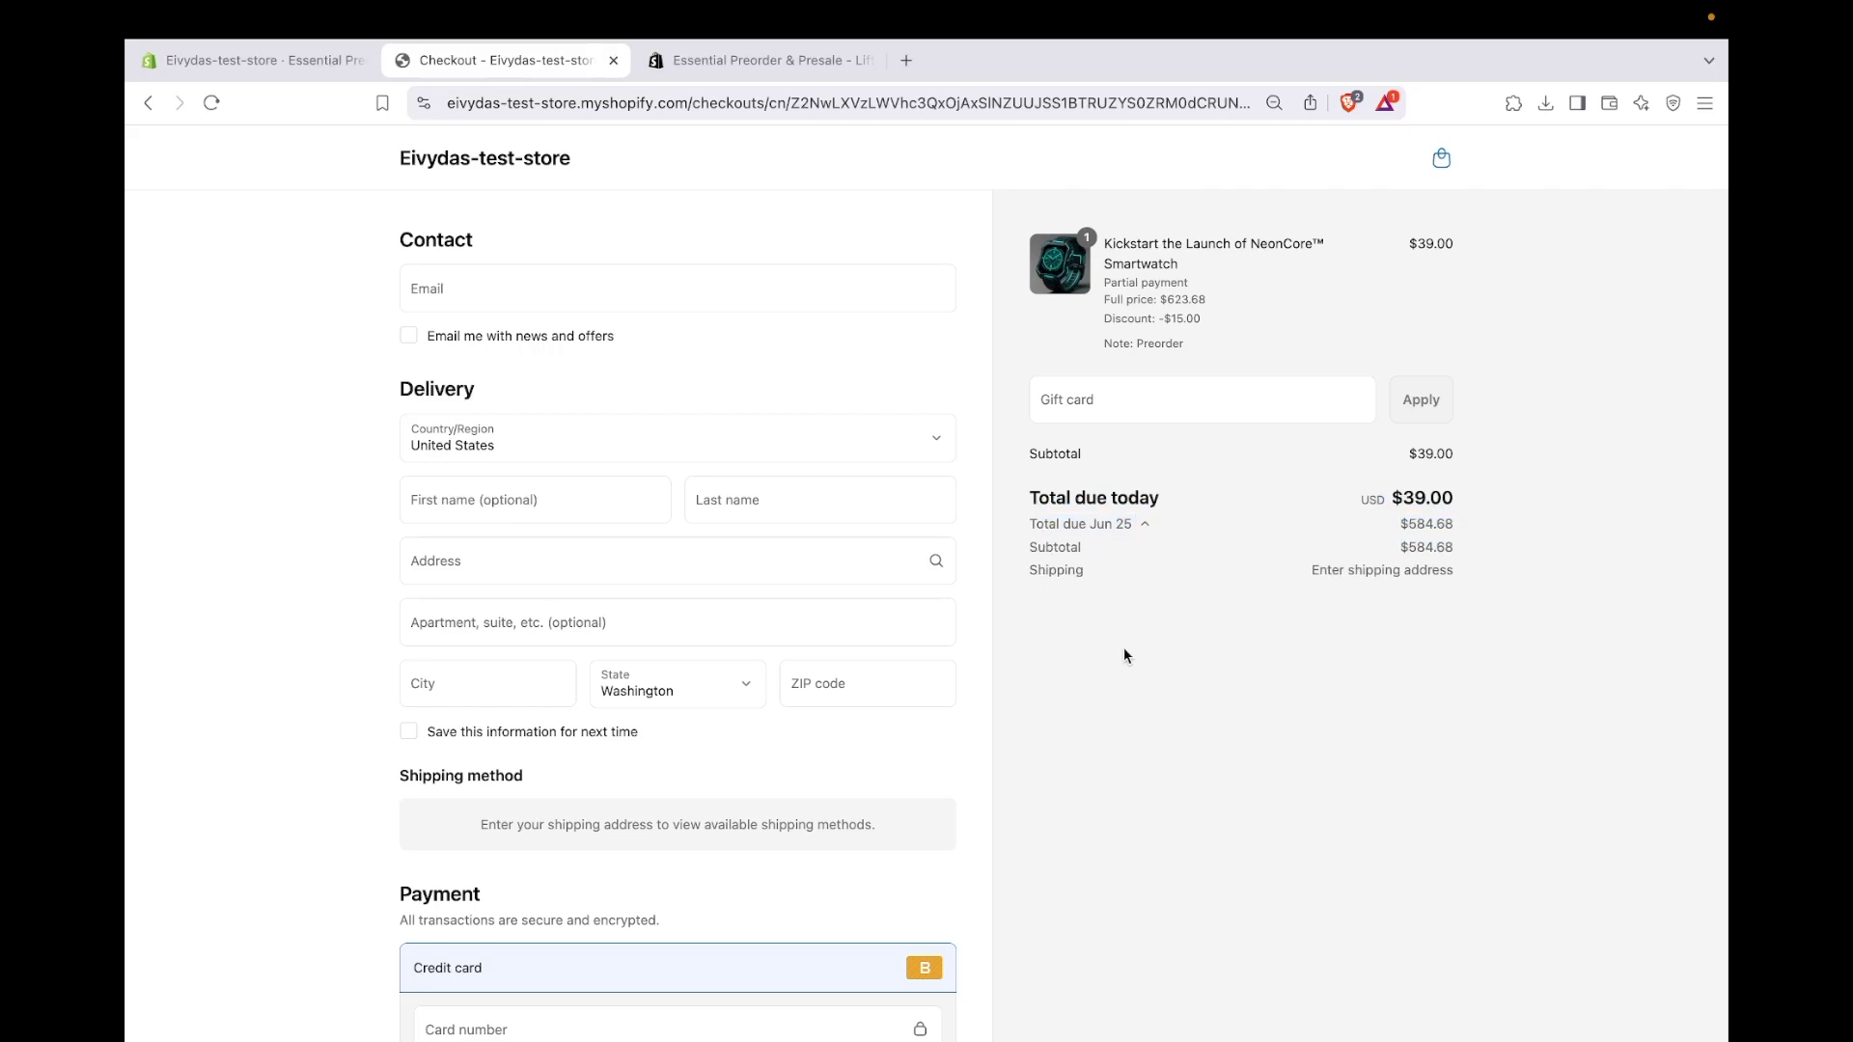
{"action": "left_click", "coordinate": [316, 69]}
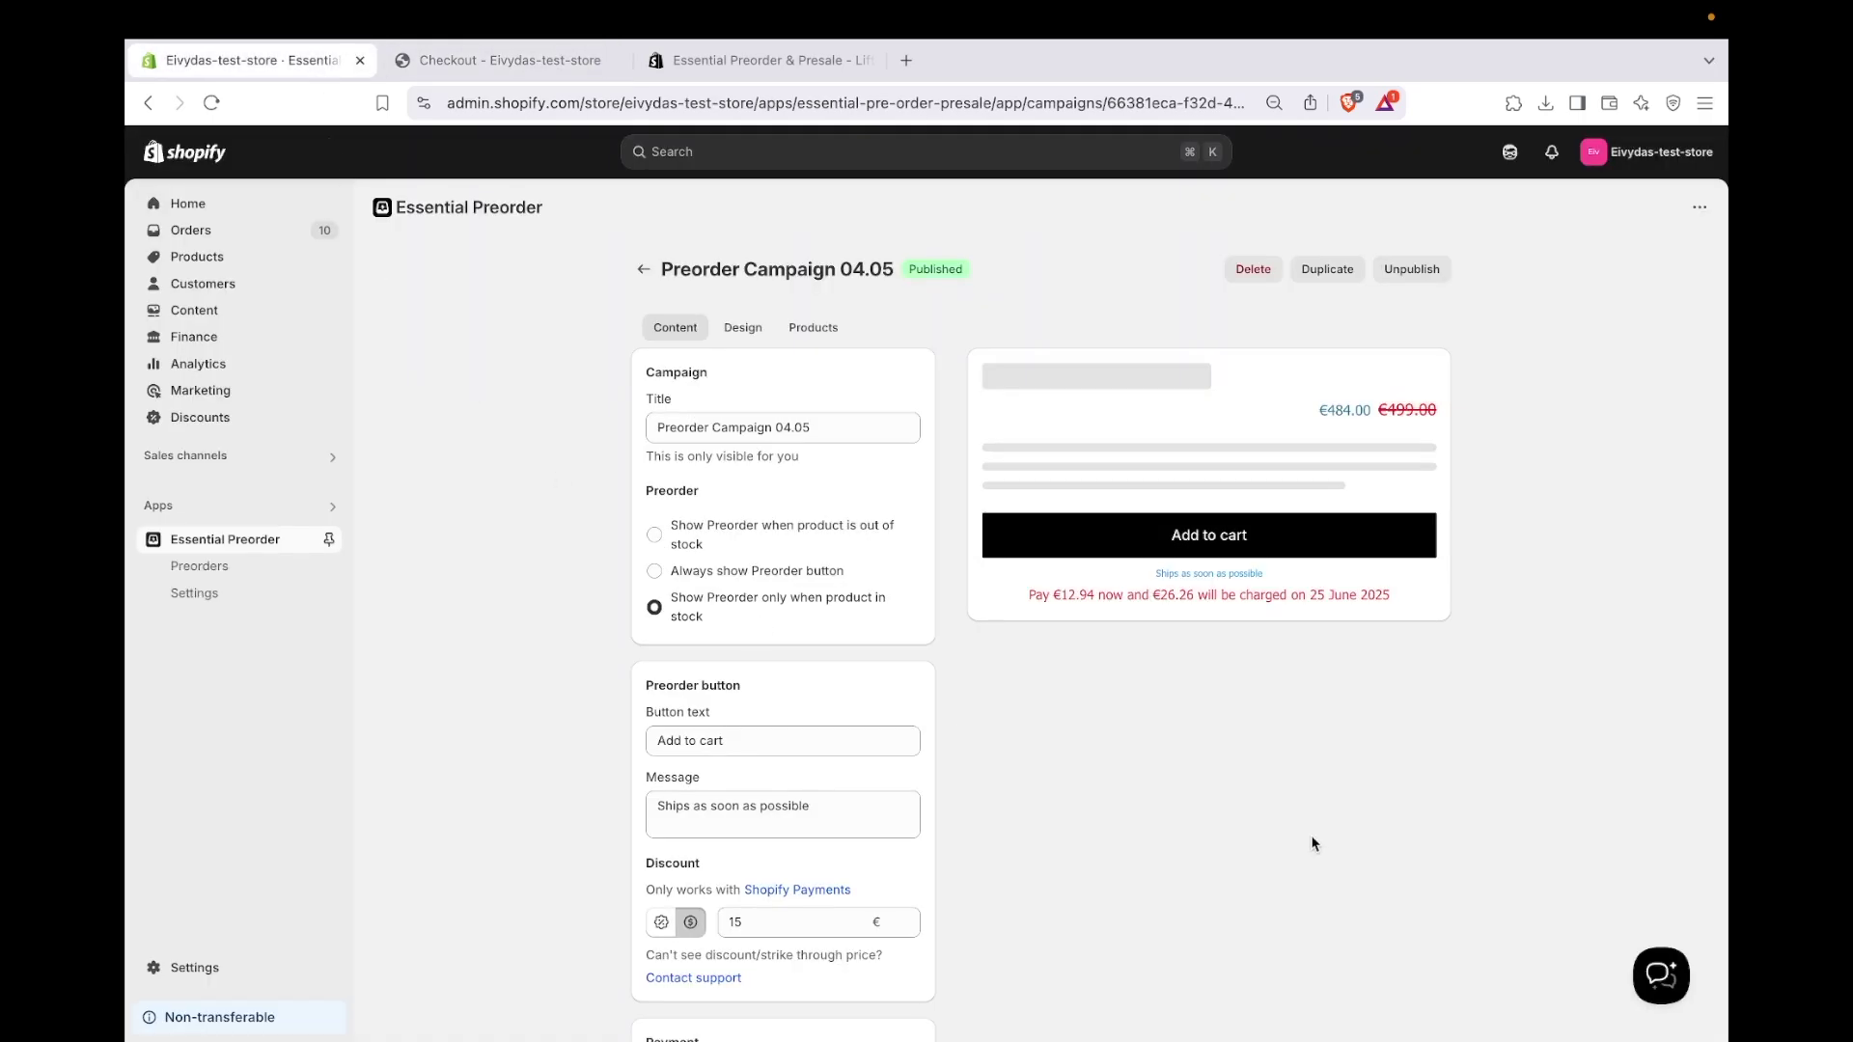